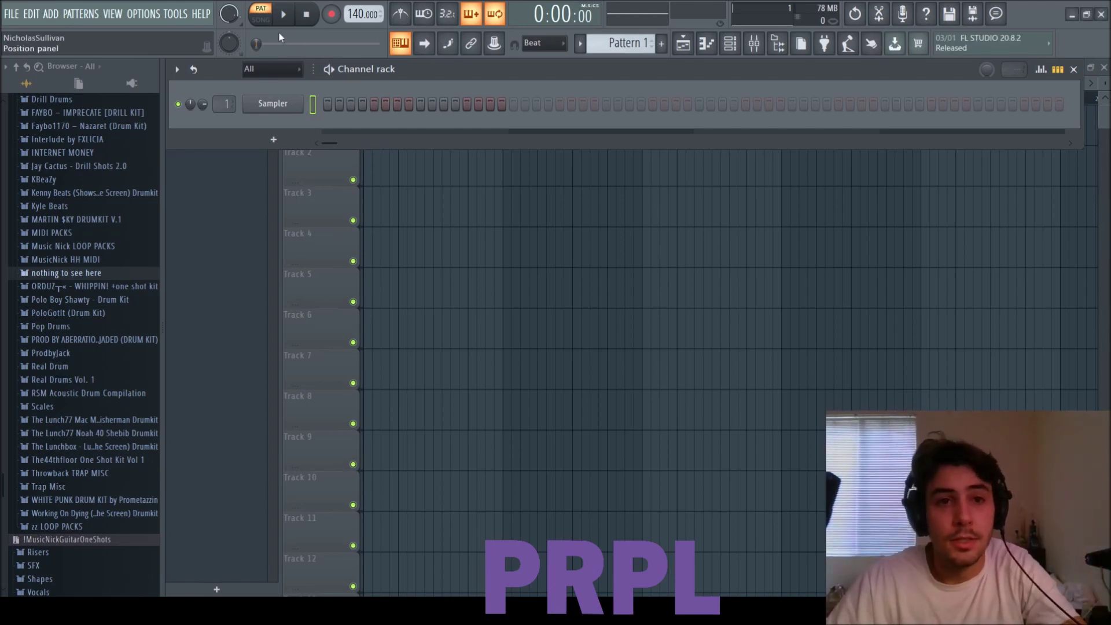
# - Switch playback to song mode and paint Pattern 1 across the first eight bars of Track 1 in the playlist
pyautogui.click(260, 19)
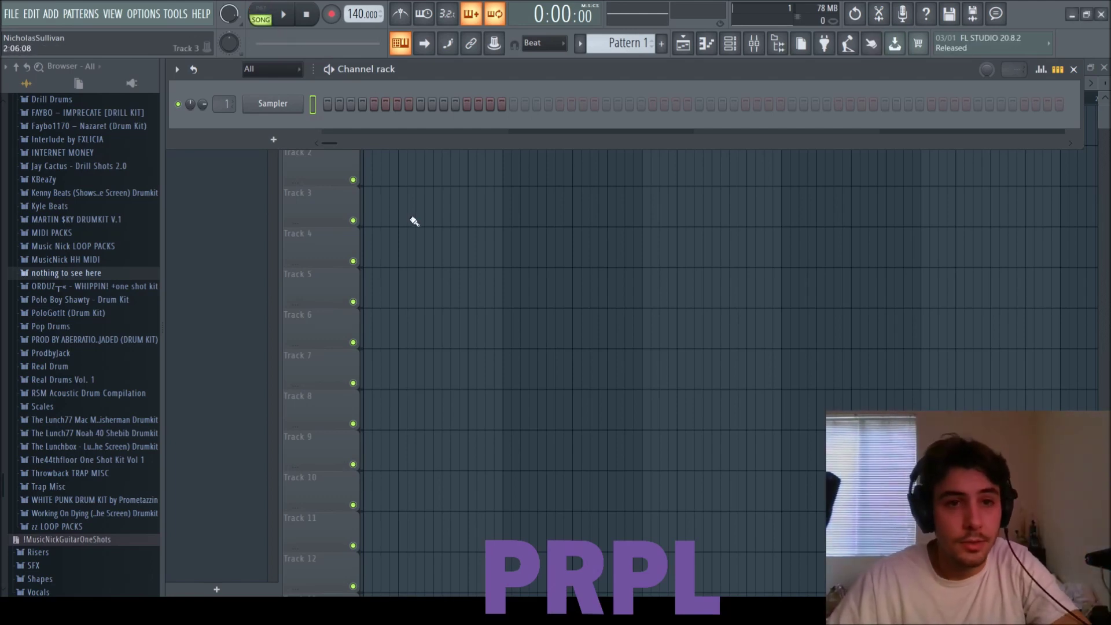
pyautogui.click(379, 114)
pyautogui.moveTo(397, 126); pyautogui.dragTo(643, 140)
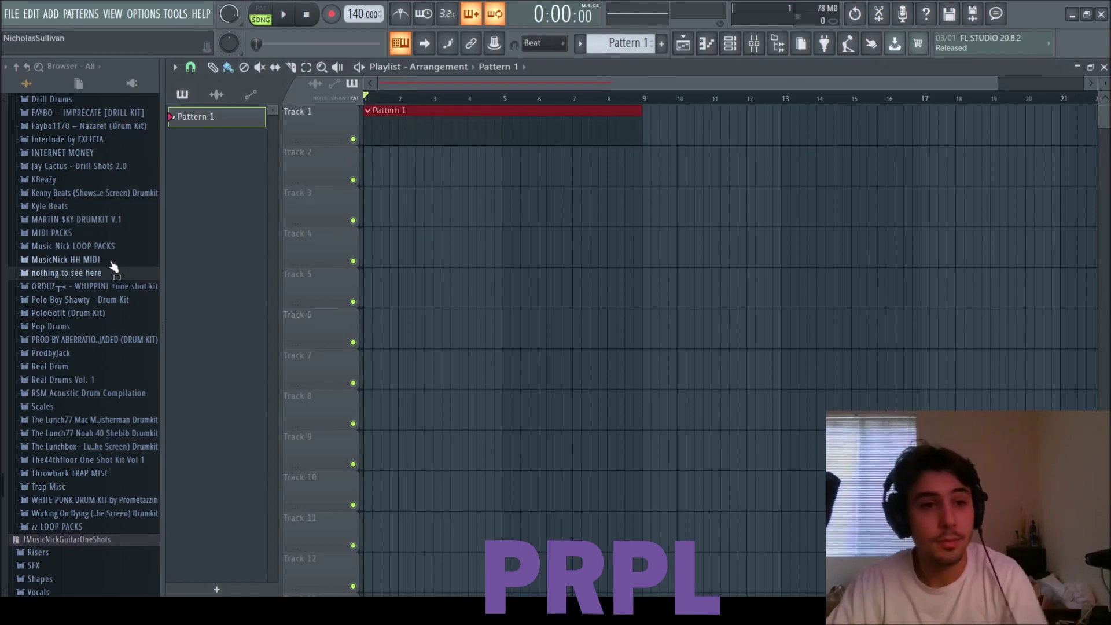
# - Load the mainstream - belltone sample from the Based1 Drumify One Shots pack as a new channel and open its piano roll
pyautogui.scroll(-3, 87, 272)
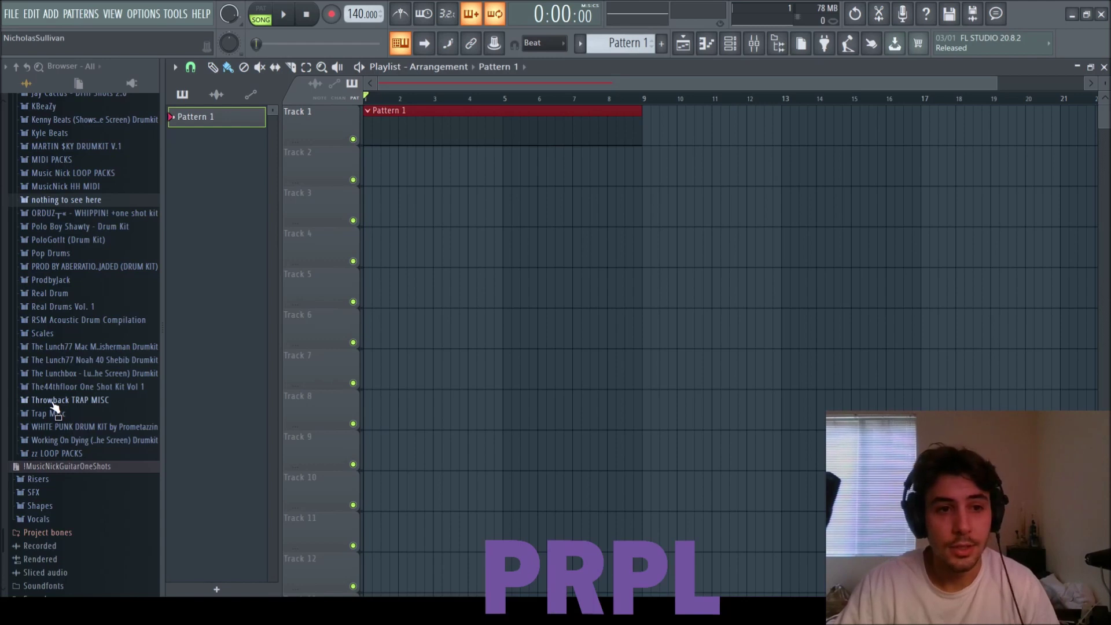
pyautogui.scroll(9, 81, 422)
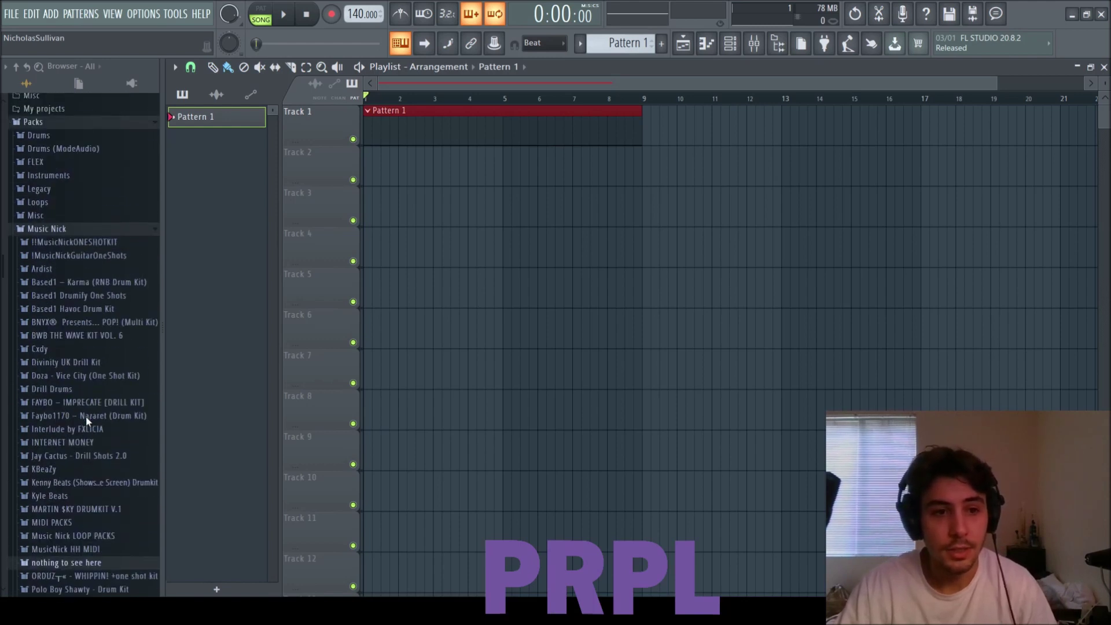
pyautogui.click(58, 297)
pyautogui.press('F6')
pyautogui.moveTo(47, 335); pyautogui.dragTo(295, 73)
pyautogui.press('F7')
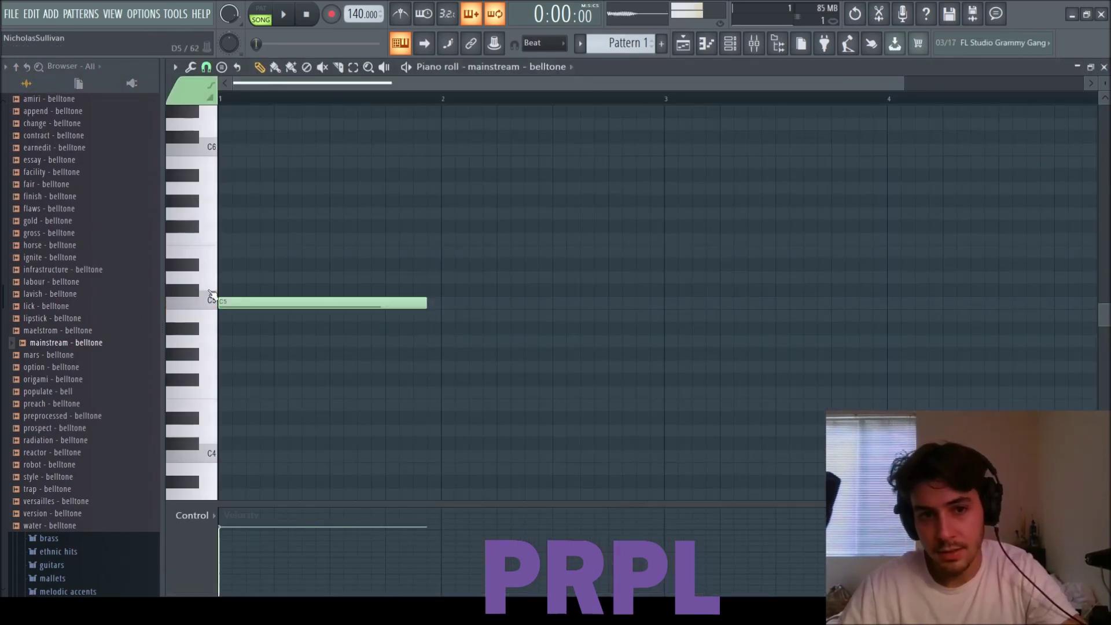
# - Shorten the C5 note at the start of bar 1 to half a bar and play it back
pyautogui.scroll(-1, 390, 335)
pyautogui.moveTo(383, 300); pyautogui.dragTo(305, 302)
pyautogui.press('space')
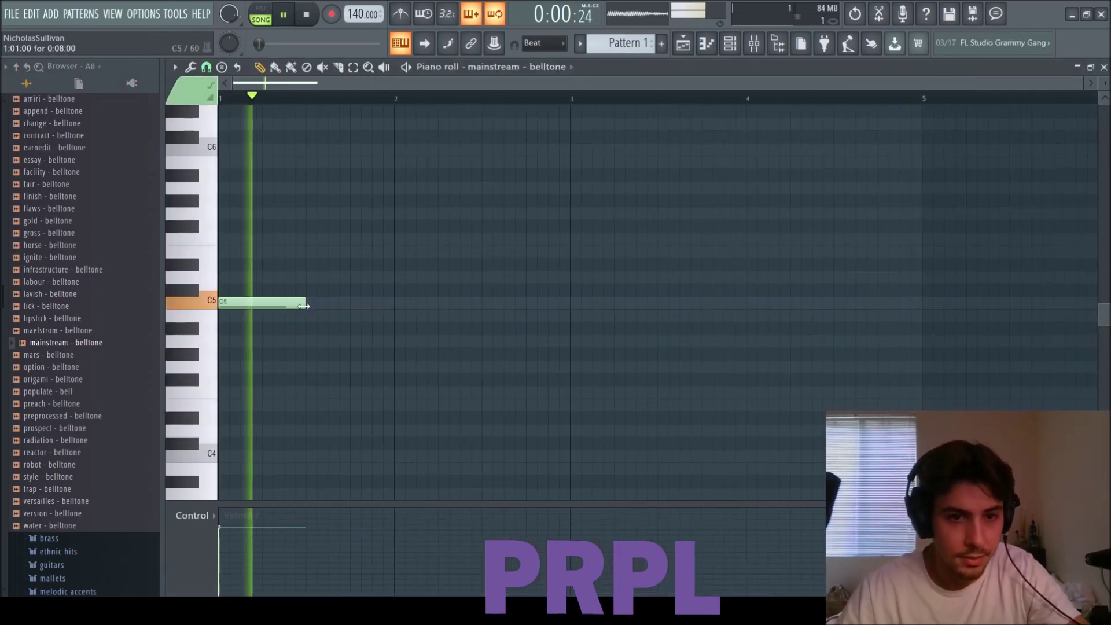
# - Audition B4 and A4 as the second note, and place a half-bar A4 in the second half of bar 1
pyautogui.click(310, 317)
pyautogui.press('space')
pyautogui.rightClick(364, 320)
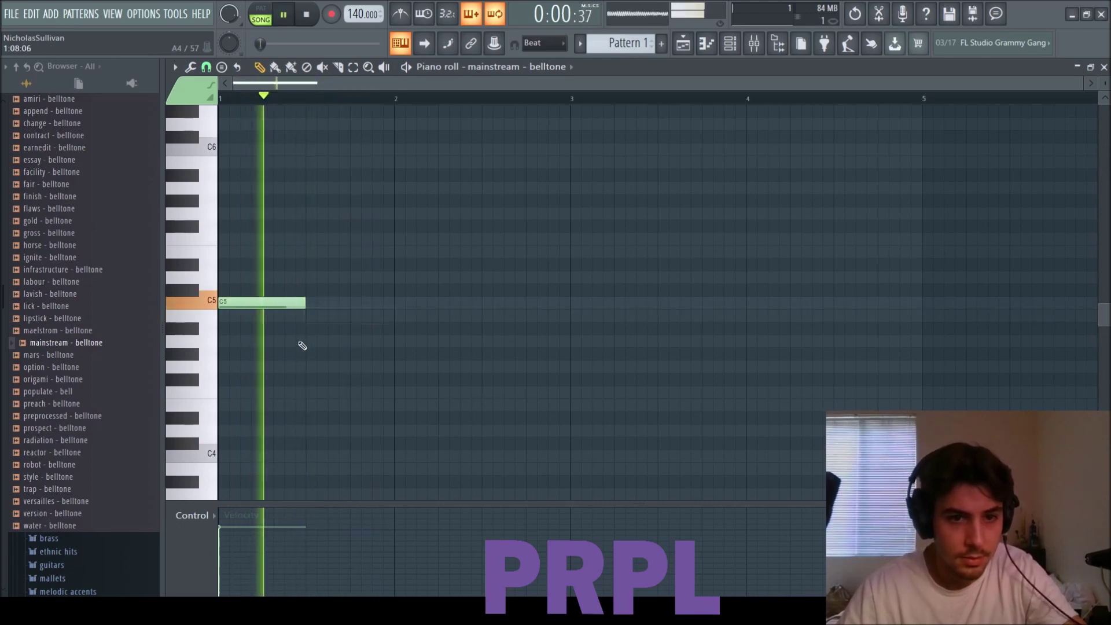
pyautogui.click(312, 341)
pyautogui.press('space')
pyautogui.press('space')
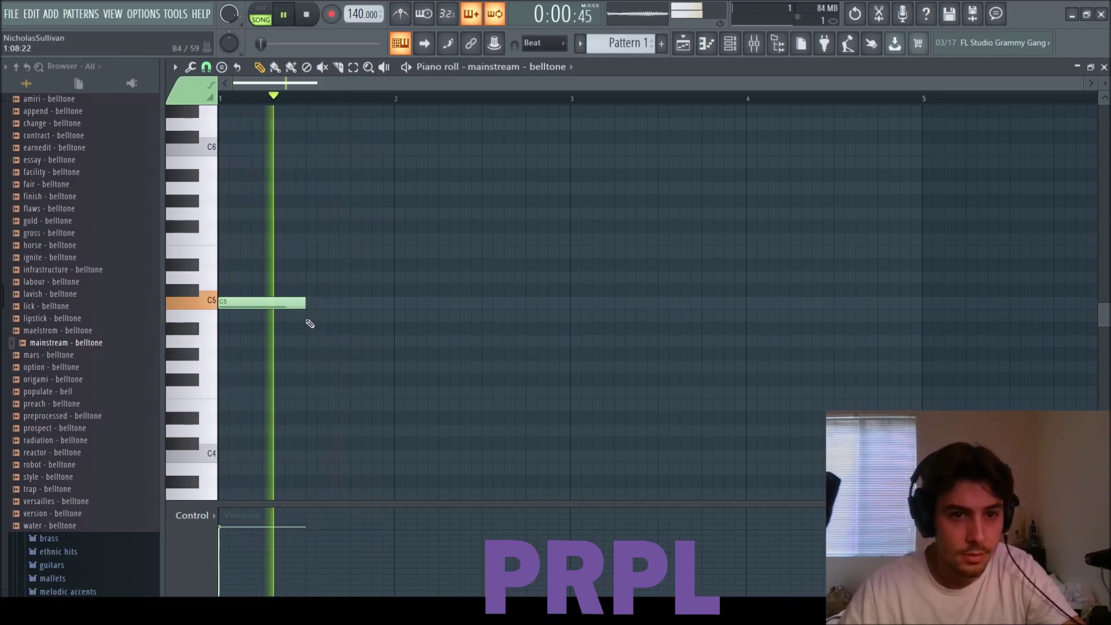
pyautogui.press('space')
pyautogui.press('space')
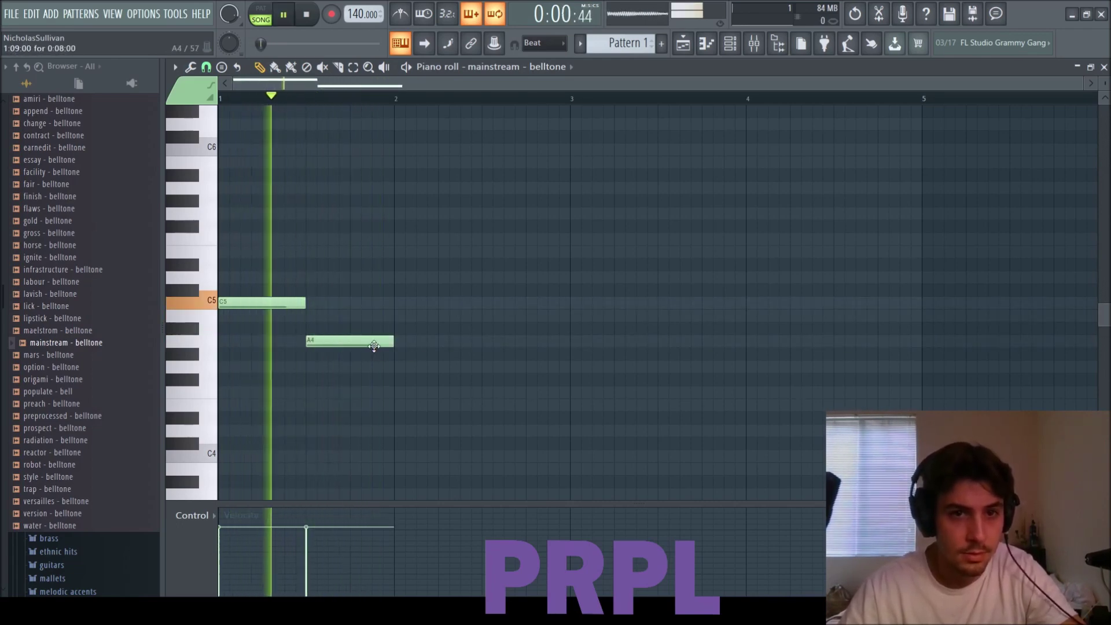
# - Add a G4 note at bar 2, stretch it to one full bar and play the melody
pyautogui.click(398, 366)
pyautogui.press('space')
pyautogui.moveTo(482, 369); pyautogui.dragTo(561, 361)
pyautogui.press('space')
# - Fill bar 3 with a half-bar G4 note followed by a half-bar A4 note
pyautogui.scroll(-1, 561, 361)
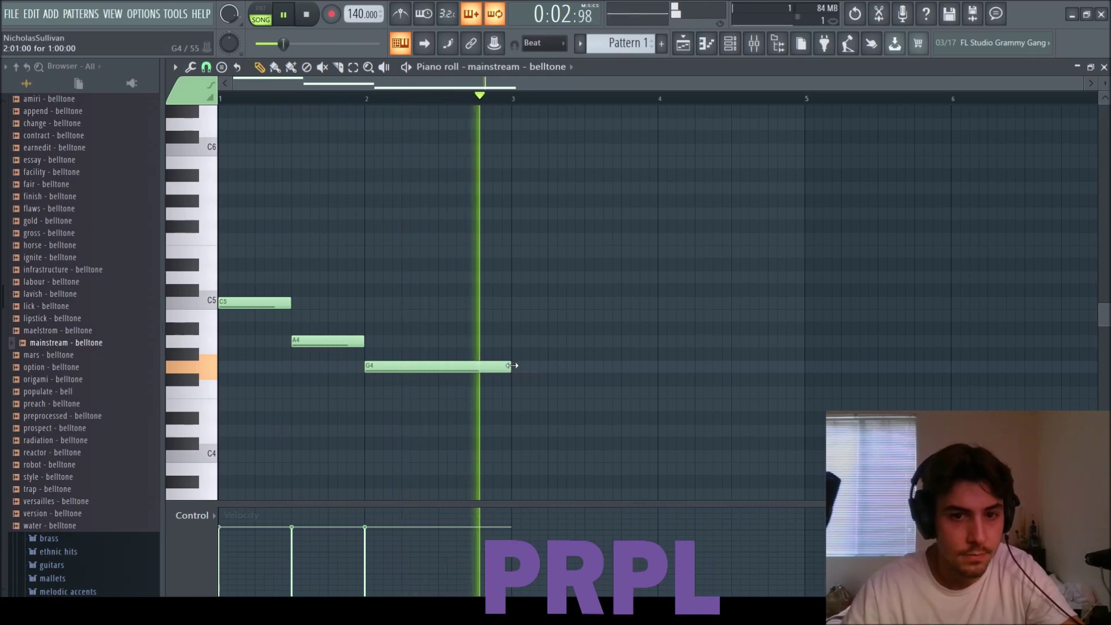
pyautogui.click(515, 365)
pyautogui.press('space')
pyautogui.moveTo(658, 365); pyautogui.dragTo(596, 383)
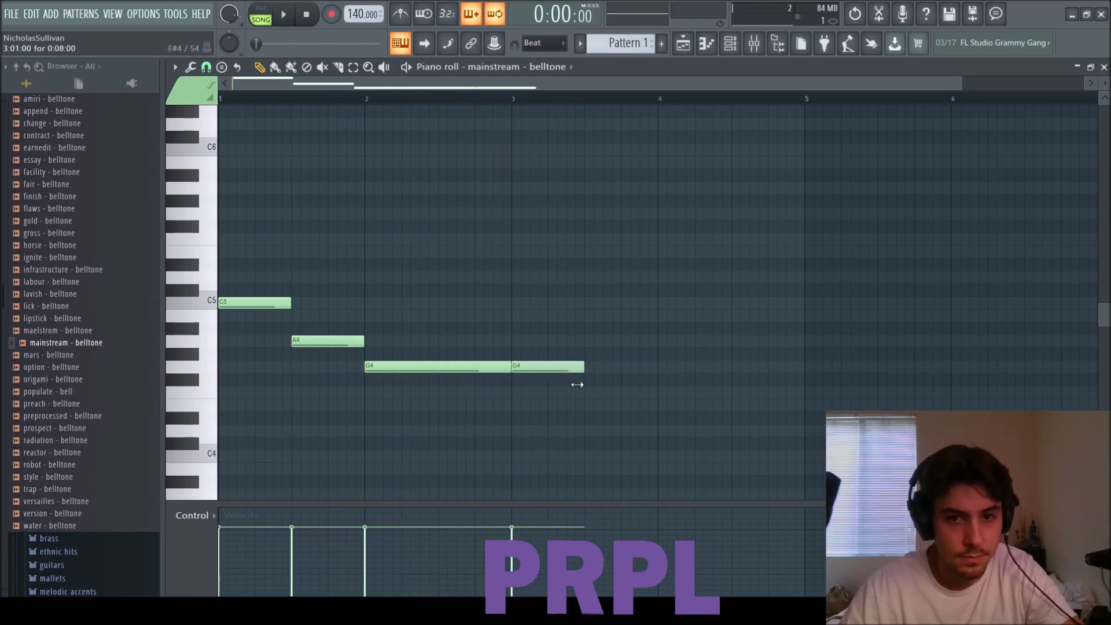
pyautogui.click(583, 346)
# - Fill bar 4 with quarter-bar B4, C5, E5 and D5 notes and play the melody
pyautogui.click(656, 319)
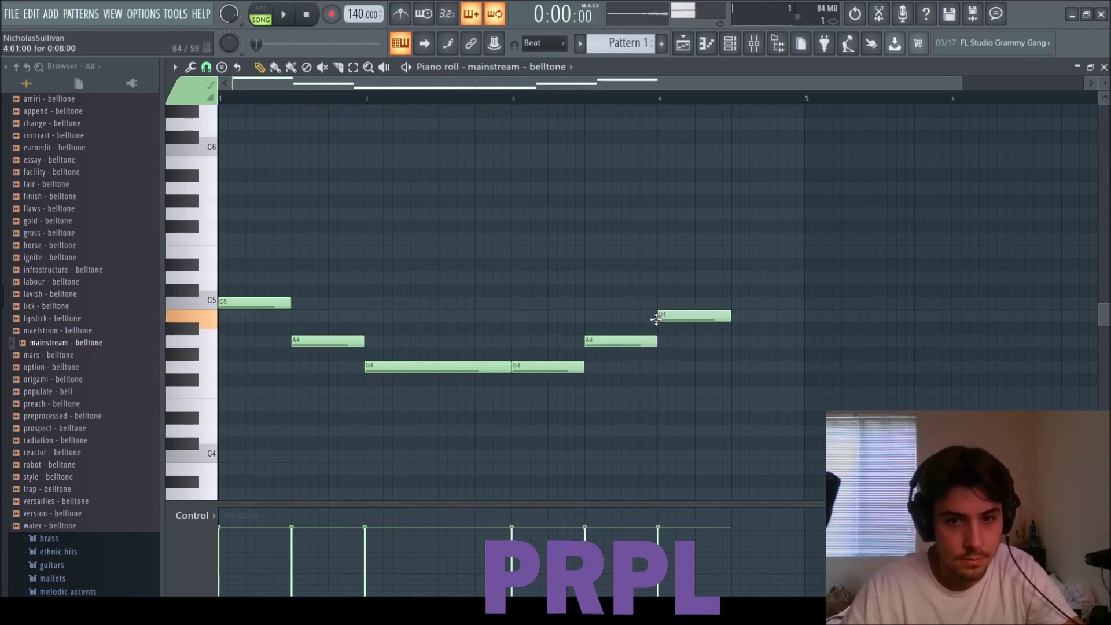
pyautogui.keyDown('ctrl'); pyautogui.scroll(-2, 654, 323); pyautogui.keyUp('ctrl')
pyautogui.moveTo(602, 320); pyautogui.dragTo(575, 320)
pyautogui.click(578, 301)
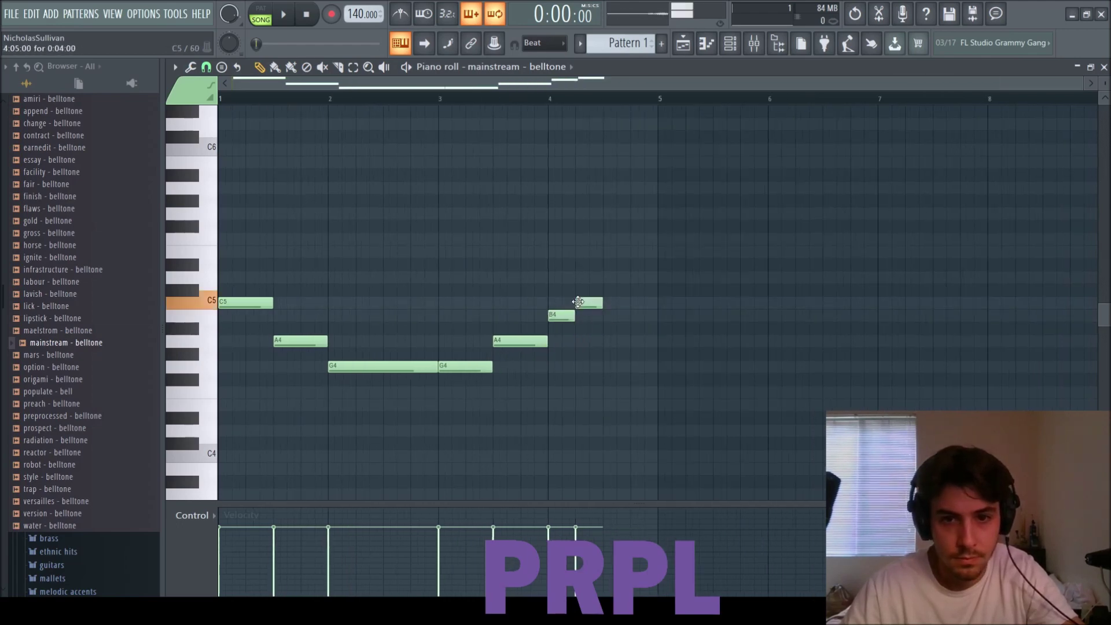
pyautogui.click(615, 252)
pyautogui.click(634, 291)
pyautogui.press('space')
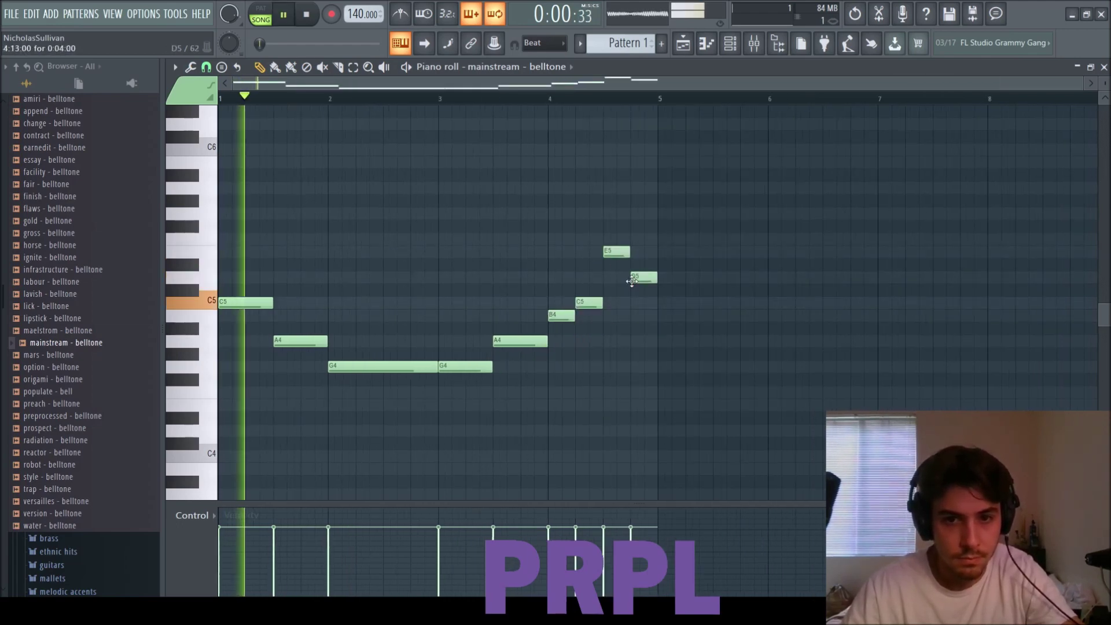
# - Replace the last note of bar 4 with a quarter-bar B4 and listen from bar 4
pyautogui.press('space')
pyautogui.rightClick(637, 293)
pyautogui.click(558, 98)
pyautogui.click(637, 316)
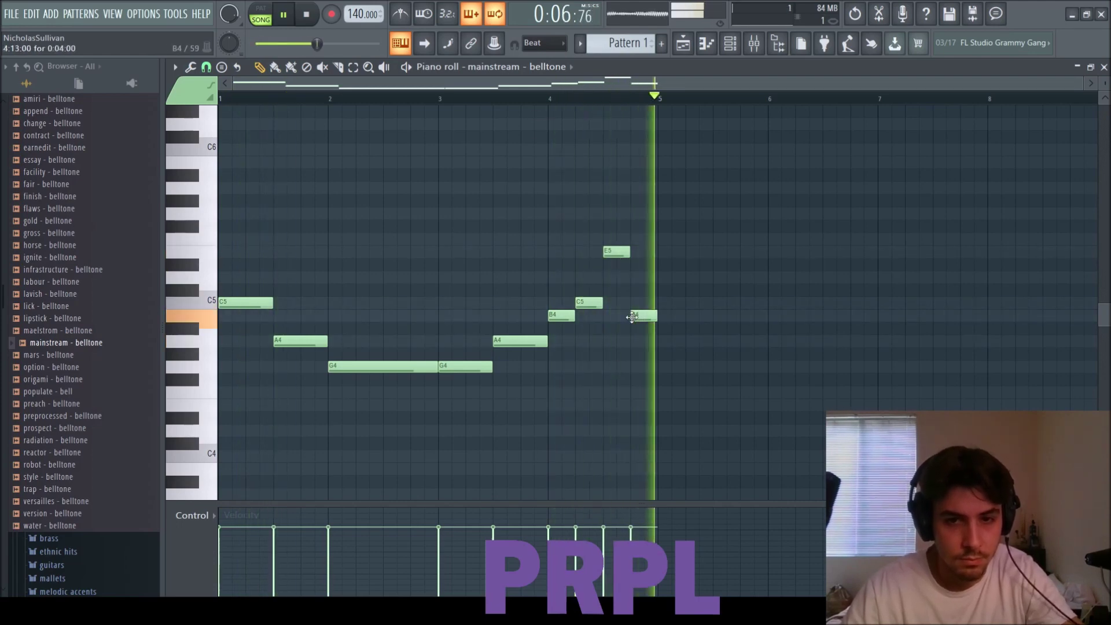
pyautogui.press('space')
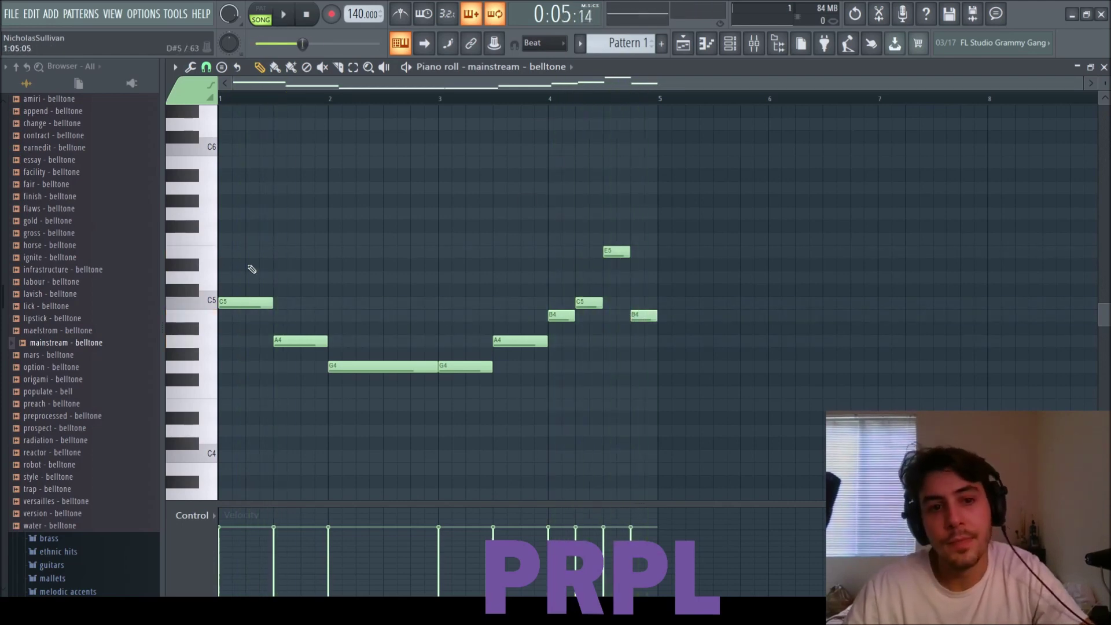
# - Harmonize bar 1 by adding E5 above the C5 note and C5 above the A4 note, and play it back
pyautogui.moveTo(237, 302); pyautogui.dragTo(215, 249)
pyautogui.click(292, 302)
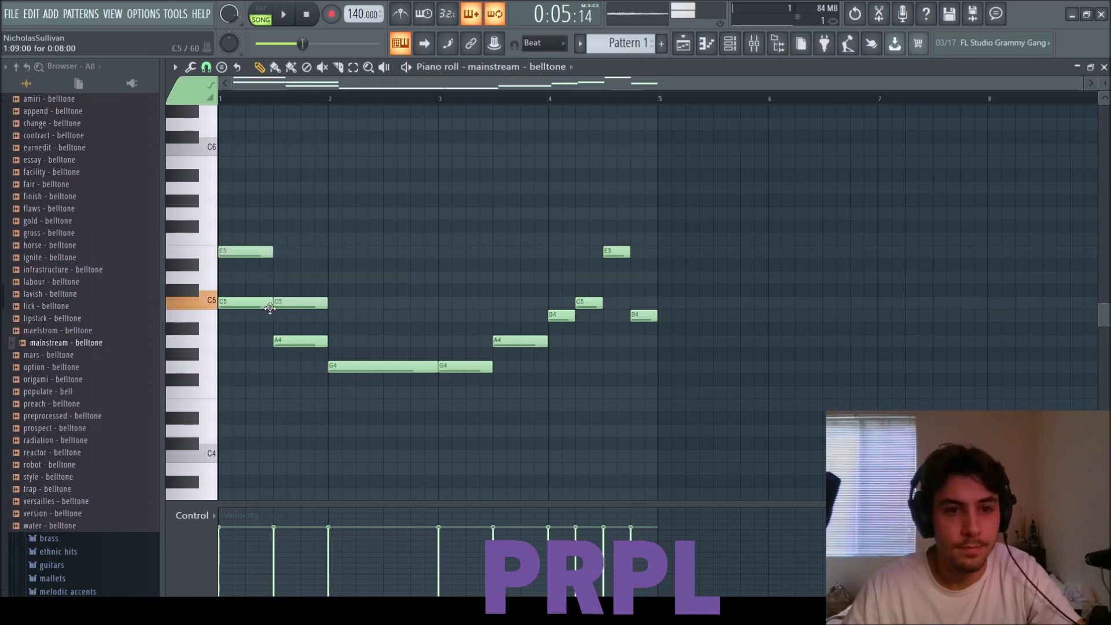
pyautogui.press('space')
pyautogui.press('space')
pyautogui.press('space')
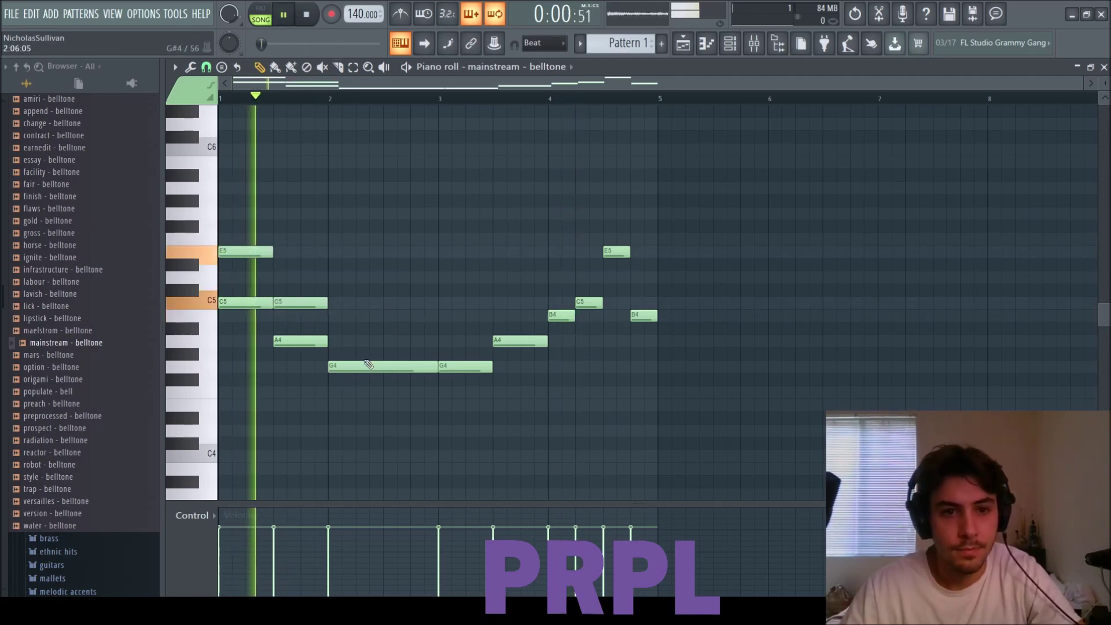
# - Harmonize bars 2 and 3 by adding B4 above both G4 notes and C5 above the A4 note
pyautogui.click(339, 316)
pyautogui.click(463, 316)
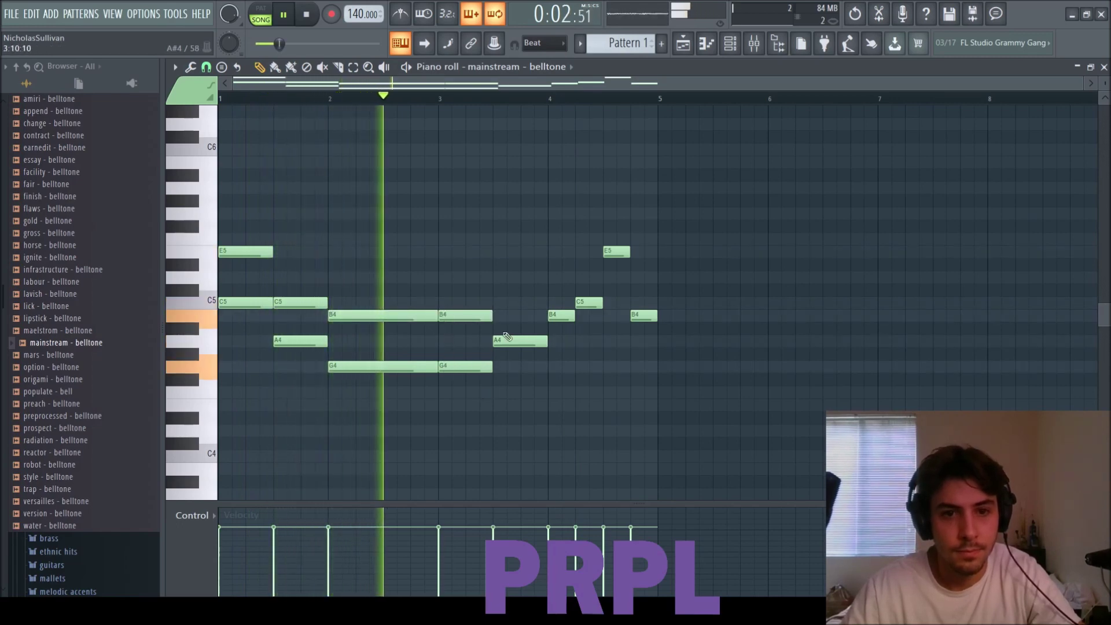
pyautogui.click(512, 302)
# - Harmonize bar 4 by adding D5, E5, G5 and D5 above its four melody notes
pyautogui.click(560, 277)
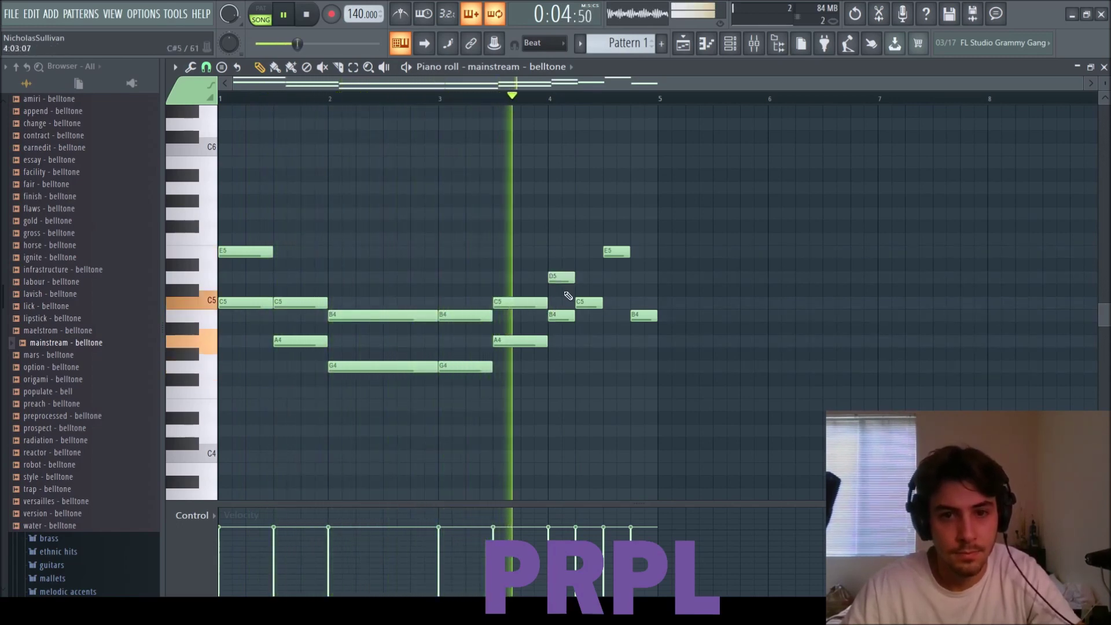
pyautogui.click(588, 251)
pyautogui.click(615, 213)
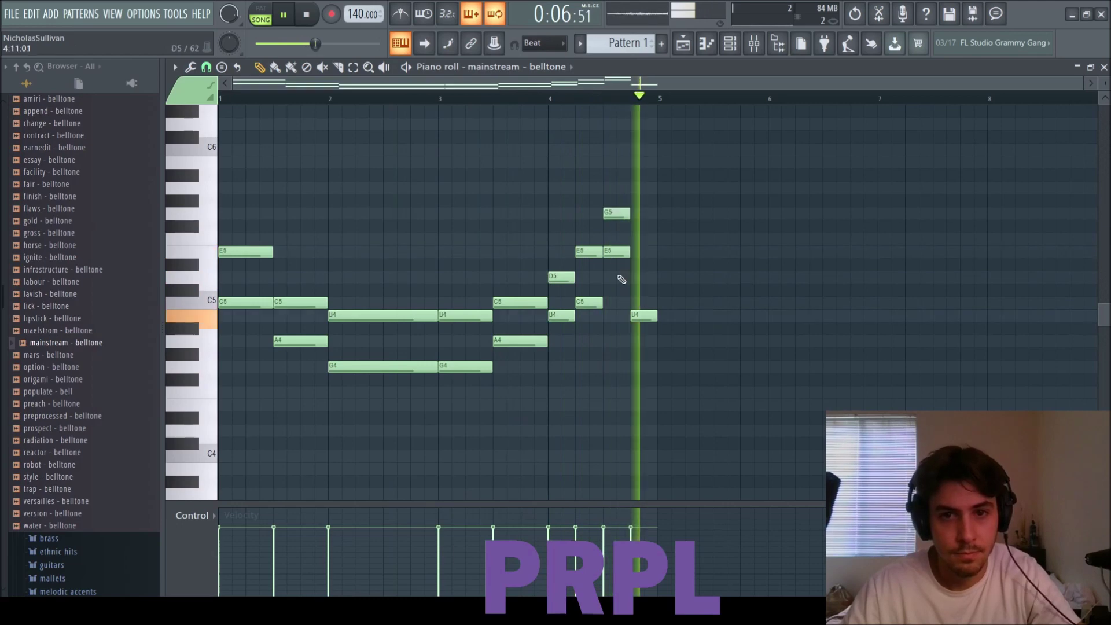
pyautogui.click(643, 277)
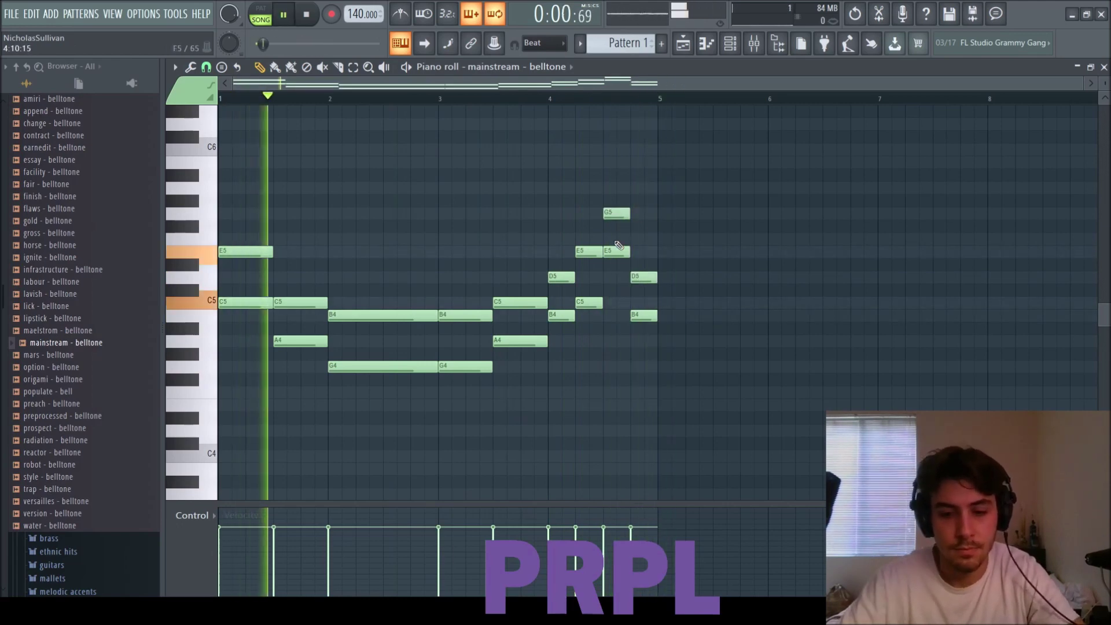
# - Transpose all notes of the mainstream - belltone melody down one octave
pyautogui.hotkey('ctrl', 'Down')
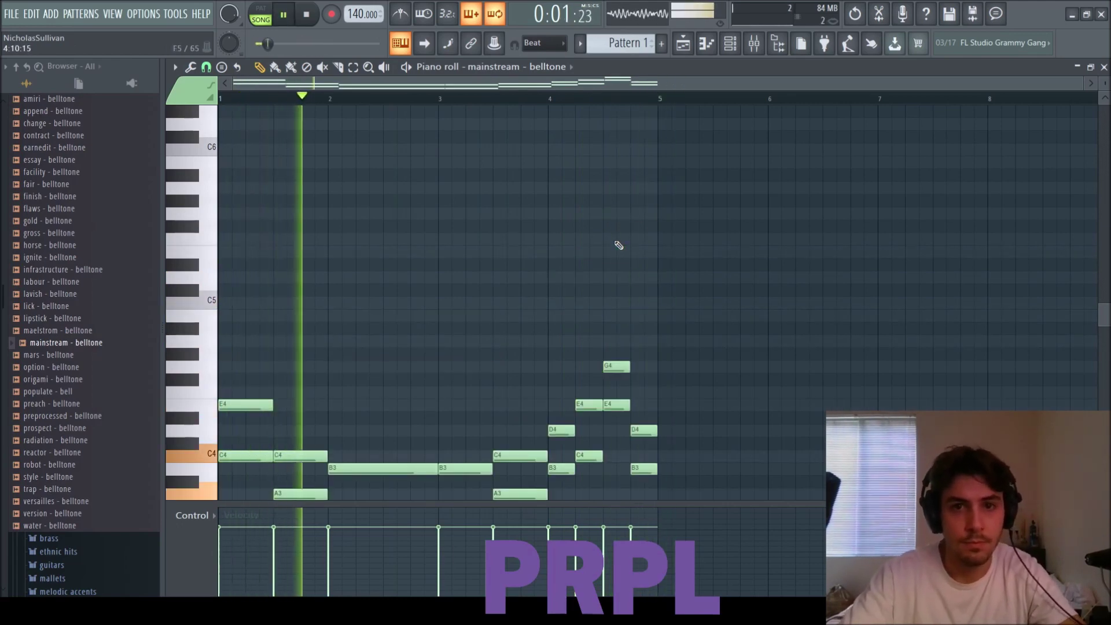
pyautogui.scroll(-1, 622, 248)
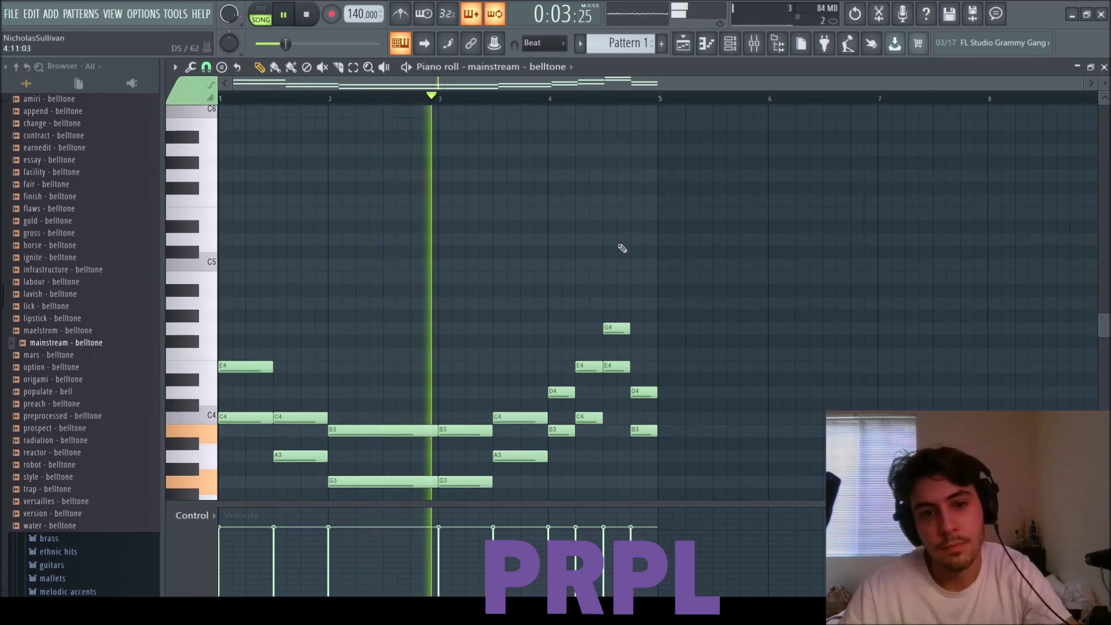
pyautogui.scroll(-2, 623, 249)
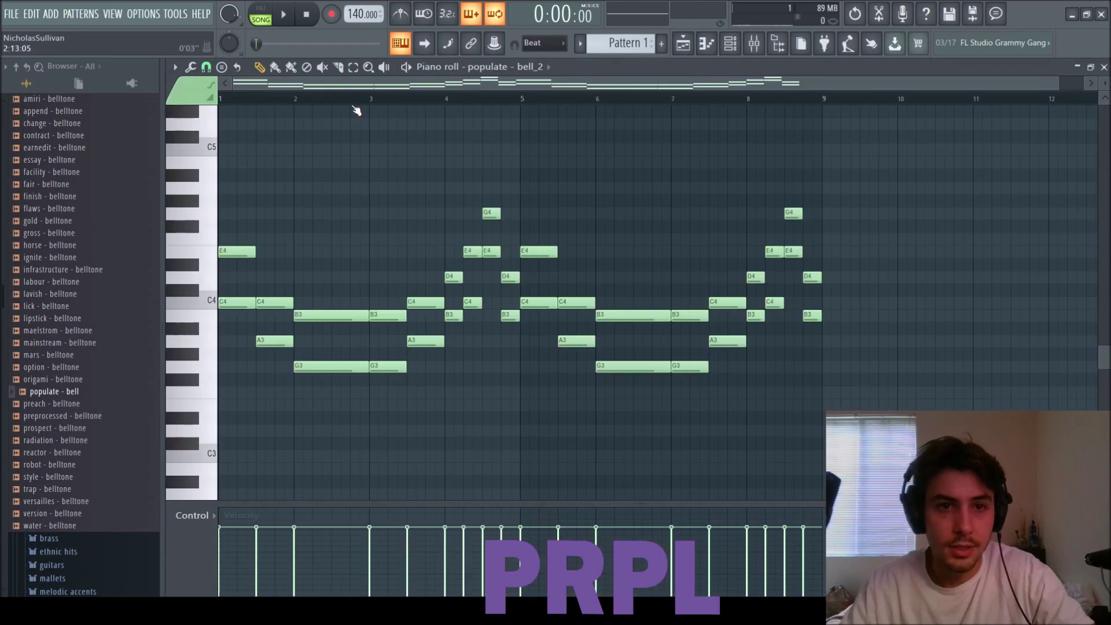
# - Transpose the populate - bell notes up one octave and play the layered melody
pyautogui.scroll(-3, 355, 110)
pyautogui.press('space')
pyautogui.scroll(2, 386, 132)
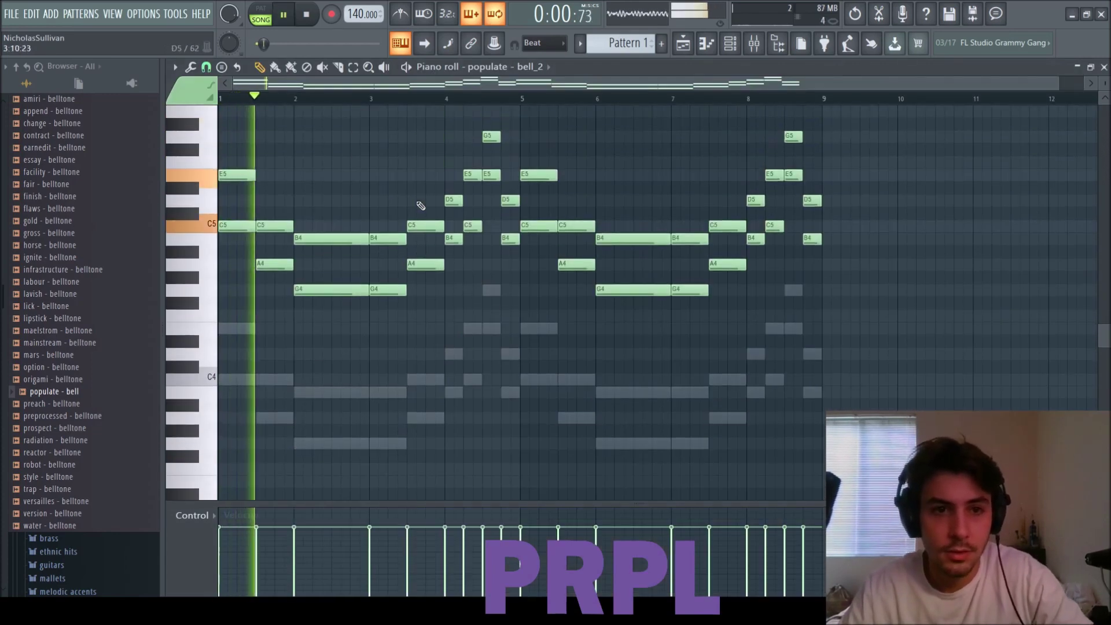
# - Balance the mainstream - belltone and populate - bell mixer volumes, toggling solo on populate - bell to compare them
pyautogui.press('F7')
pyautogui.moveTo(268, 458); pyautogui.dragTo(268, 470)
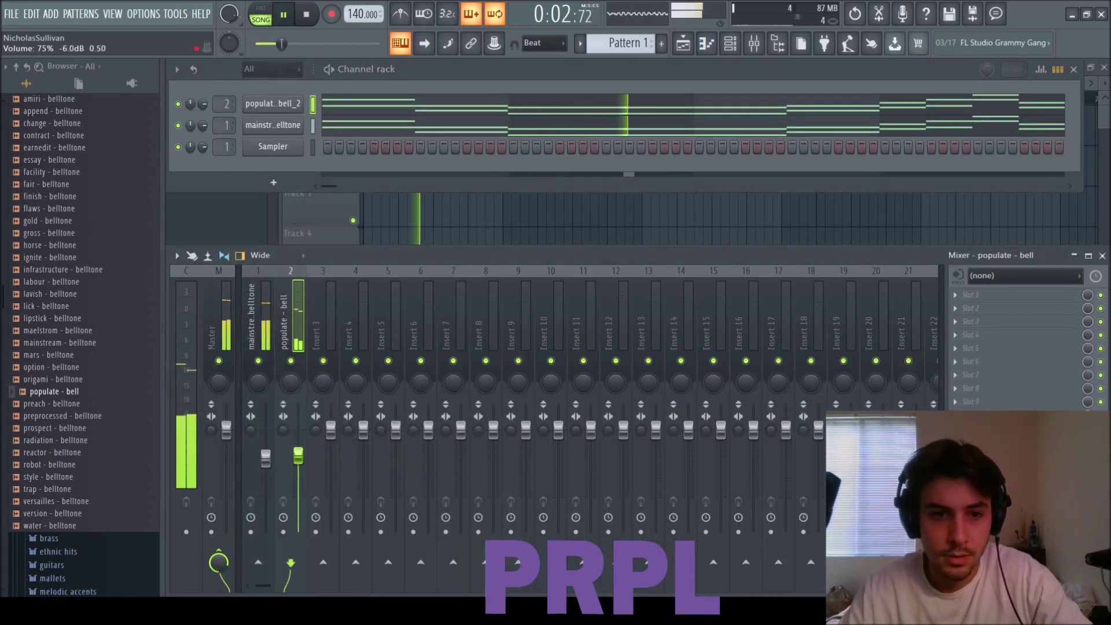
pyautogui.rightClick(290, 360)
pyautogui.rightClick(290, 360)
pyautogui.click(266, 456)
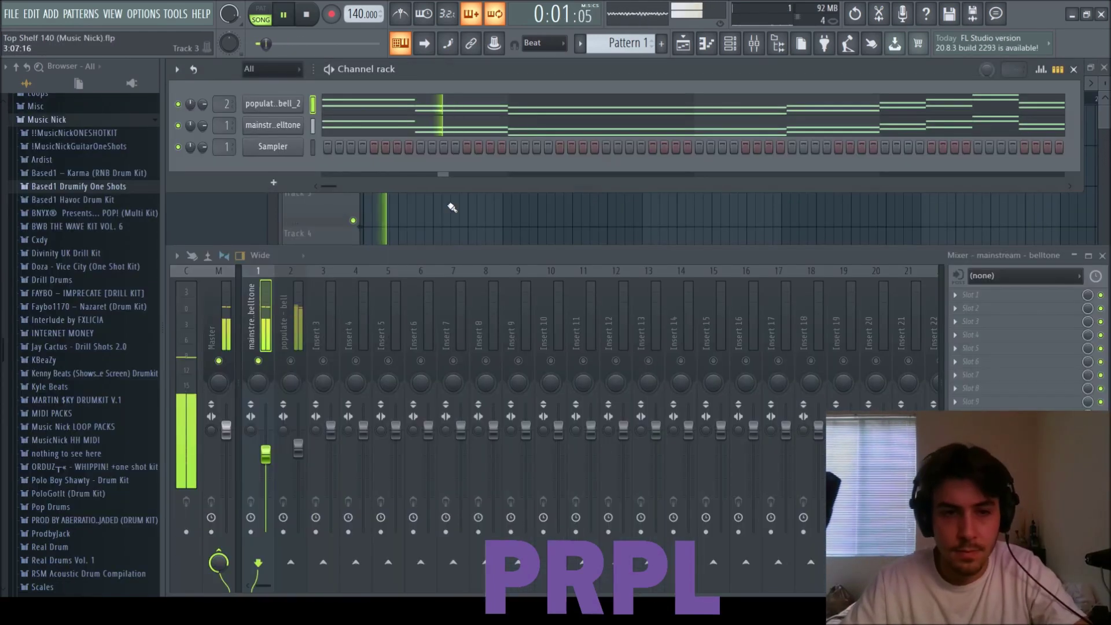
# - Solo the mainstream - belltone mixer track and load the user preset Bouncy World in its EffectRack
pyautogui.rightClick(258, 361)
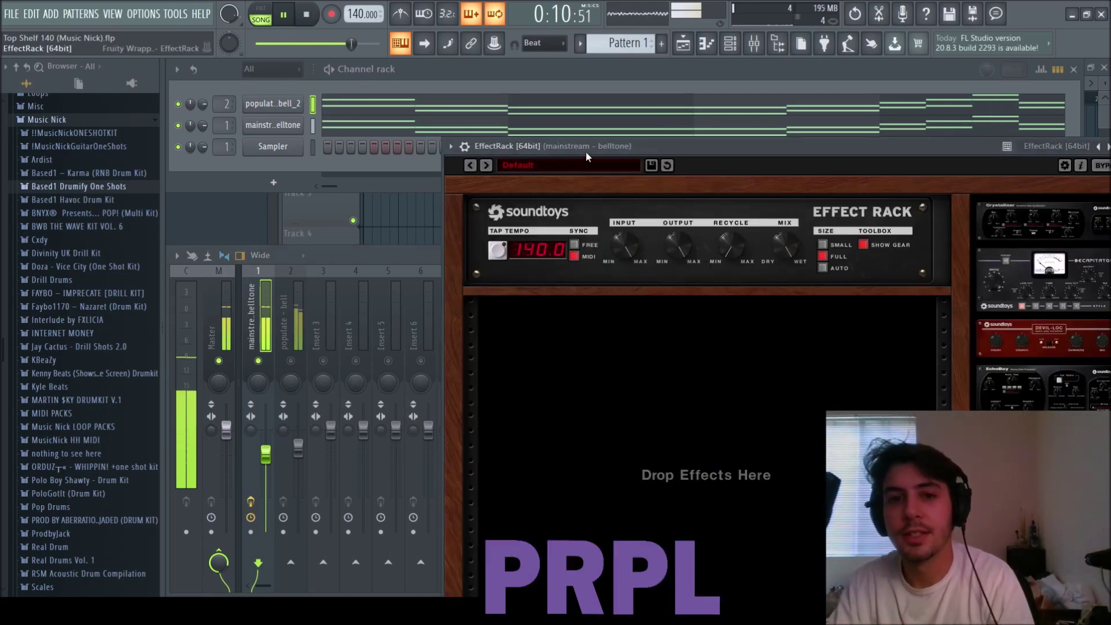
pyautogui.moveTo(586, 151); pyautogui.dragTo(341, 88)
pyautogui.click(283, 102)
pyautogui.moveTo(324, 237)
pyautogui.moveTo(383, 248)
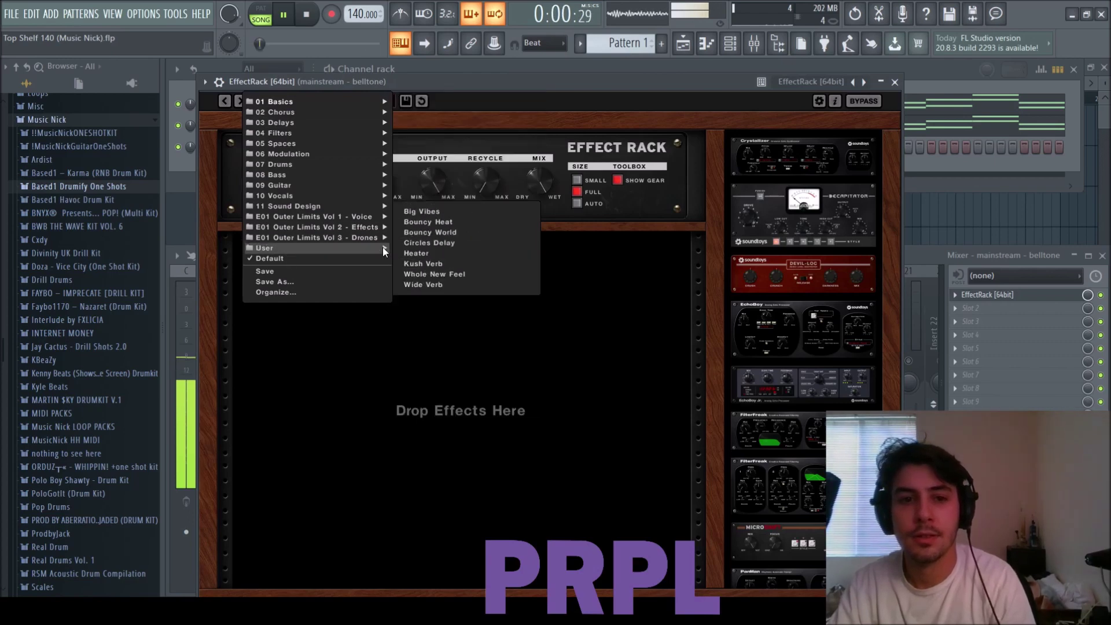
pyautogui.click(454, 233)
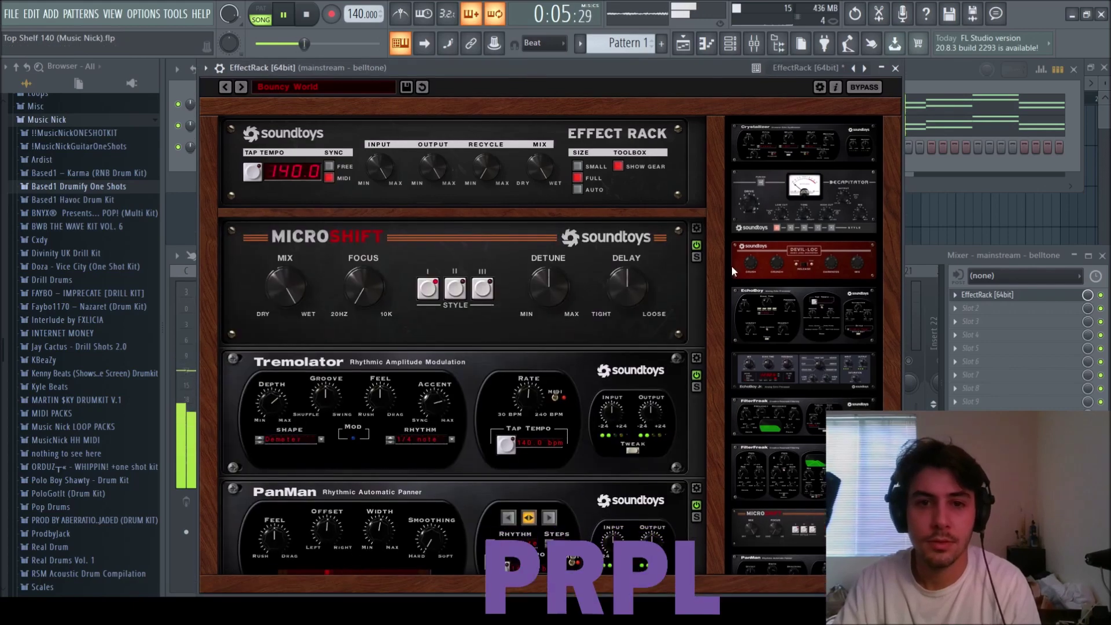
# - Turn off the Decapitator module in the Bouncy World effect chain
pyautogui.scroll(-8, 715, 333)
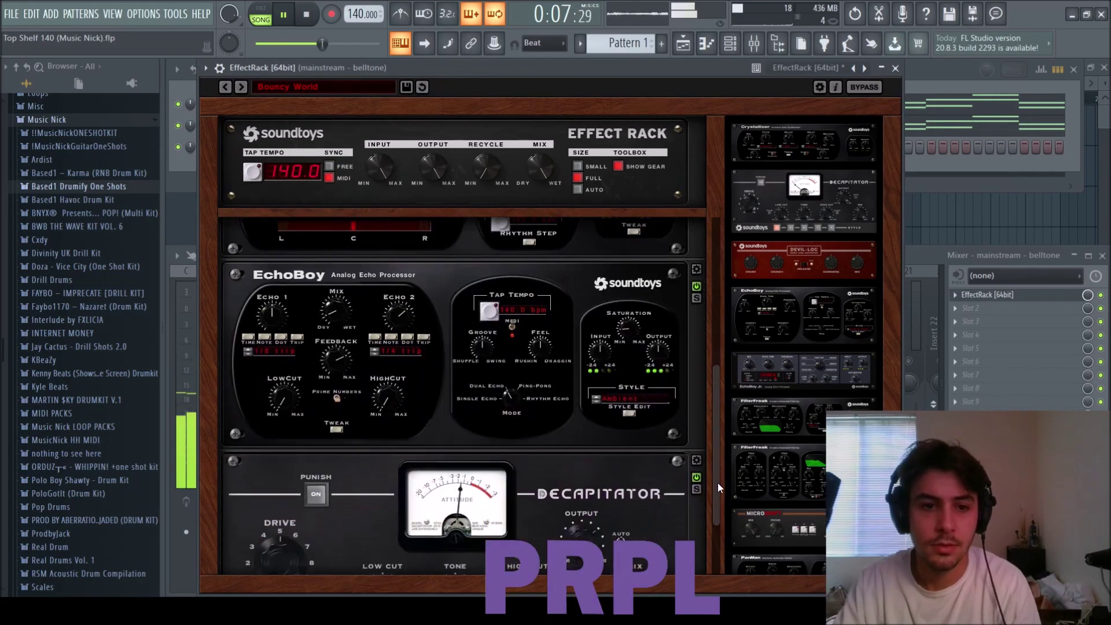
pyautogui.click(696, 400)
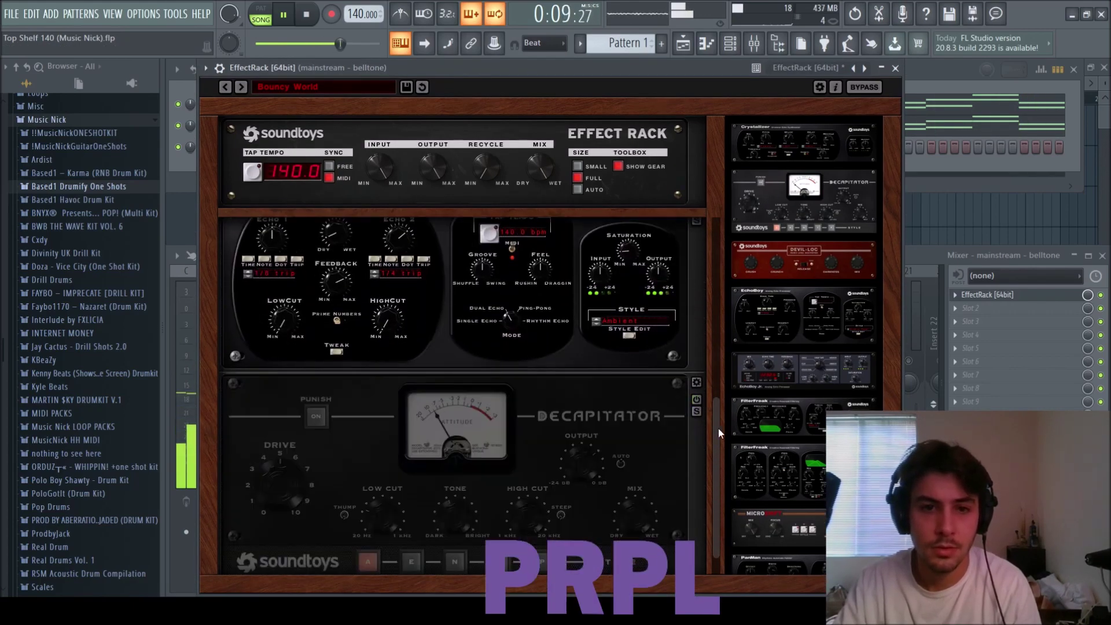
pyautogui.moveTo(718, 428); pyautogui.dragTo(717, 262)
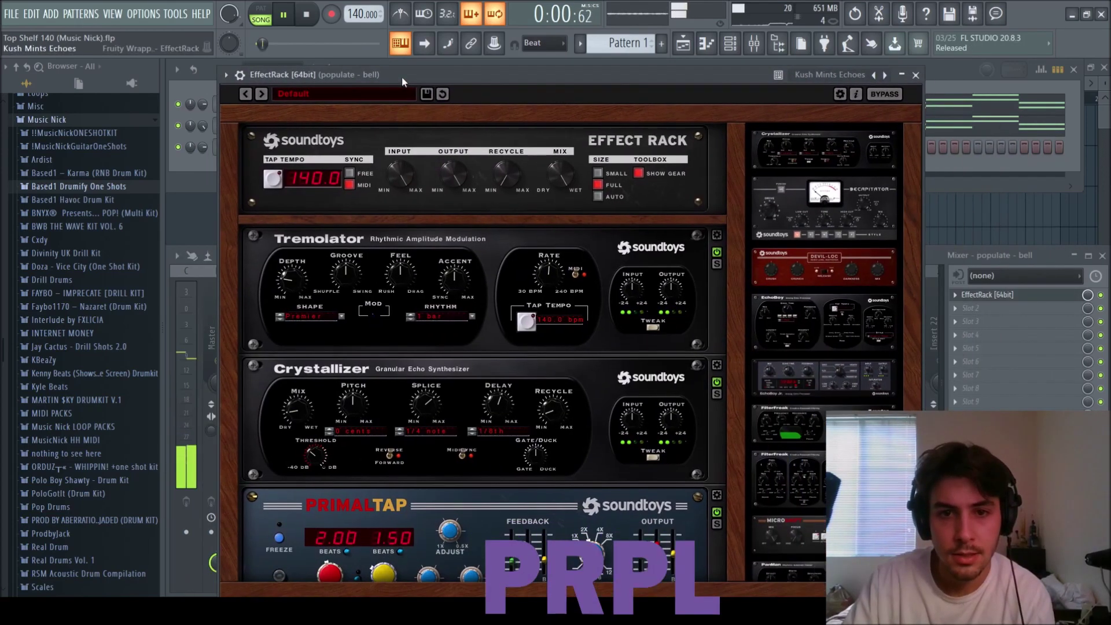
# - Close the EffectRack window of the populate - bell mixer track
pyautogui.click(916, 75)
pyautogui.click(987, 295)
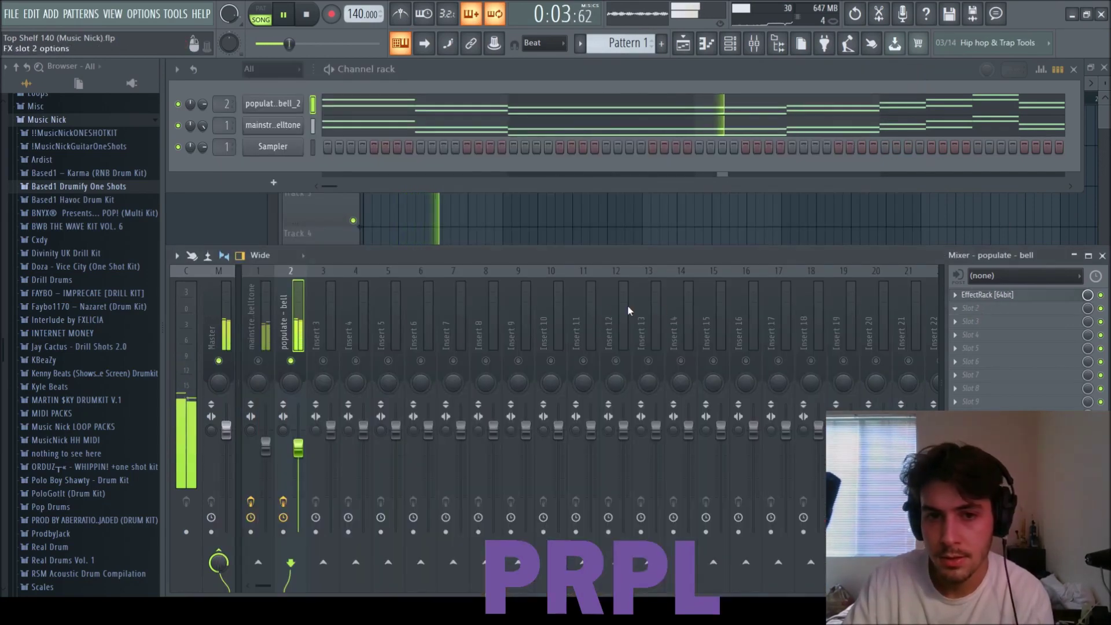
# - Load a second EffectRack with the Music Nick Reverb preset on the populate - bell mixer track
pyautogui.moveTo(397, 248); pyautogui.dragTo(323, 125)
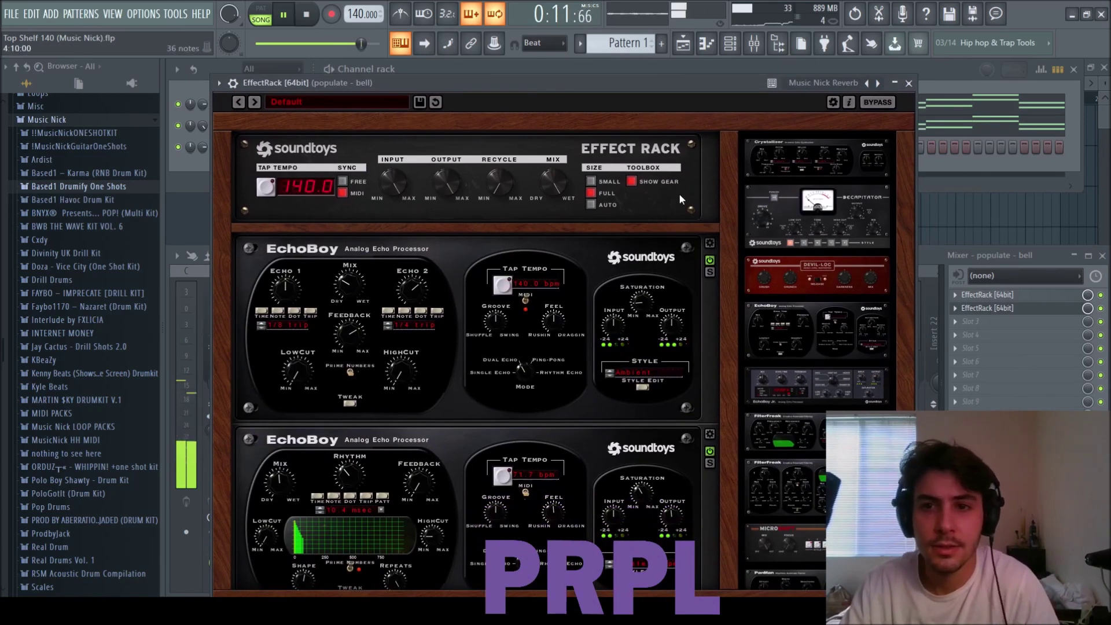
pyautogui.click(282, 490)
# - Duplicate the lower harmony notes of the Addictive Keys part and transpose the copies down one octave
pyautogui.moveTo(229, 290)
pyautogui.mouseDown()
pyautogui.moveTo(292, 329)
pyautogui.moveTo(405, 354)
pyautogui.moveTo(457, 303)
pyautogui.mouseUp()
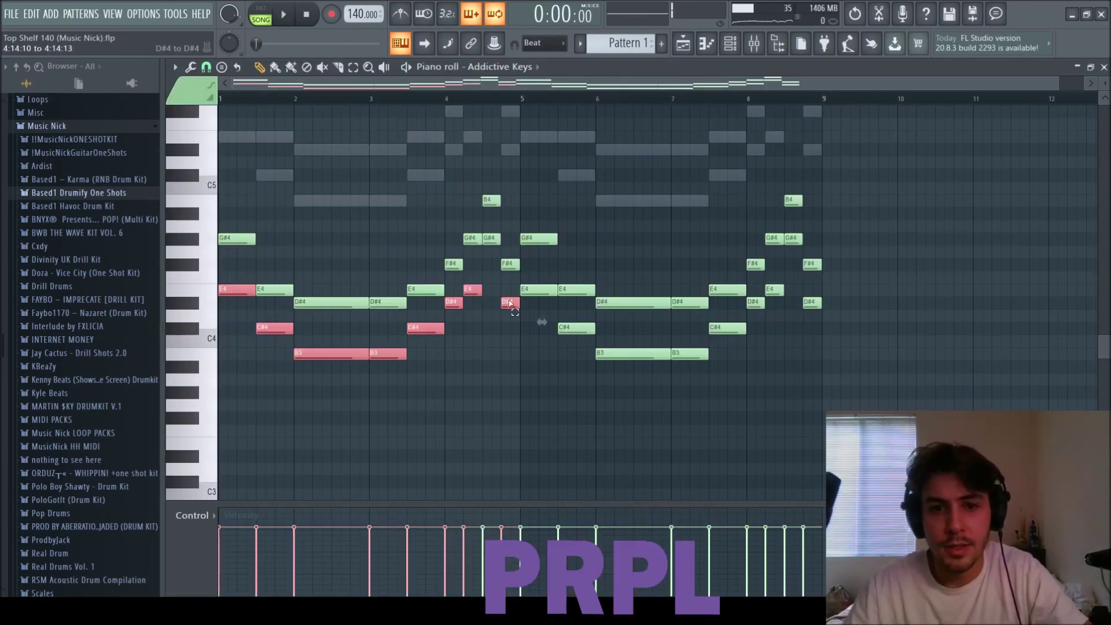
pyautogui.moveTo(536, 294)
pyautogui.mouseDown()
pyautogui.moveTo(578, 328)
pyautogui.moveTo(689, 353)
pyautogui.moveTo(768, 304)
pyautogui.mouseUp()
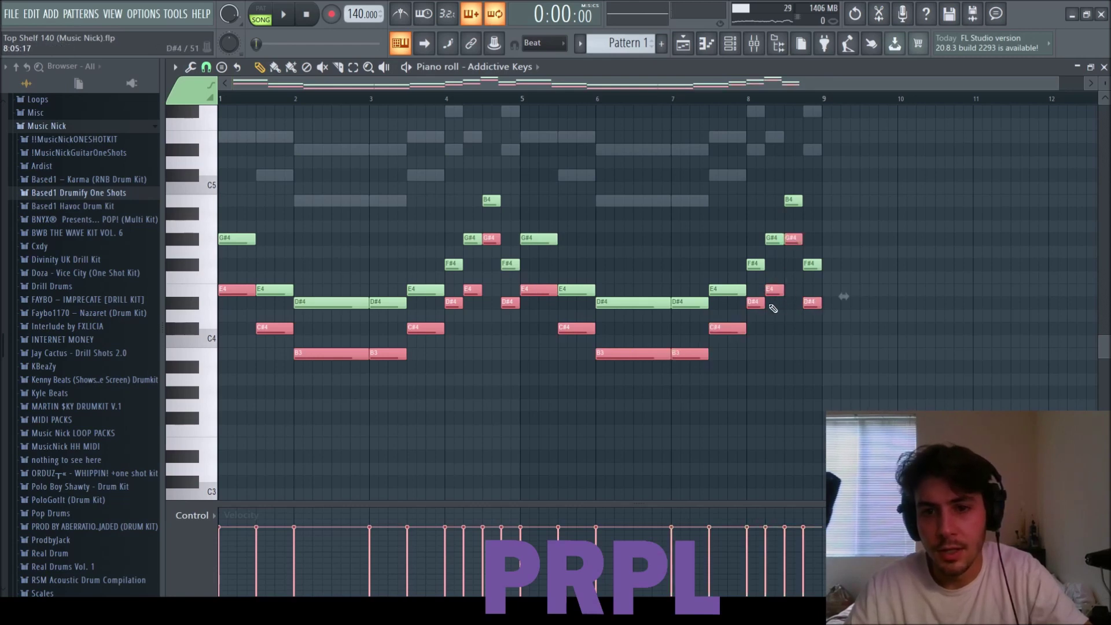
pyautogui.hotkey('ctrl', 'c')
pyautogui.hotkey('ctrl', 'v')
pyautogui.hotkey('ctrl', 'Down')
# - Transpose the upper melody notes of the Addictive Keys part up one octave, play the result and clear the selection
pyautogui.keyDown('ctrl'); pyautogui.click(669, 188); pyautogui.keyUp('ctrl')
pyautogui.moveTo(236, 237)
pyautogui.mouseDown()
pyautogui.moveTo(278, 290)
pyautogui.moveTo(347, 301)
pyautogui.moveTo(424, 288)
pyautogui.moveTo(470, 253)
pyautogui.moveTo(534, 242)
pyautogui.mouseUp()
pyautogui.moveTo(552, 286)
pyautogui.mouseDown()
pyautogui.moveTo(666, 298)
pyautogui.moveTo(711, 286)
pyautogui.mouseUp()
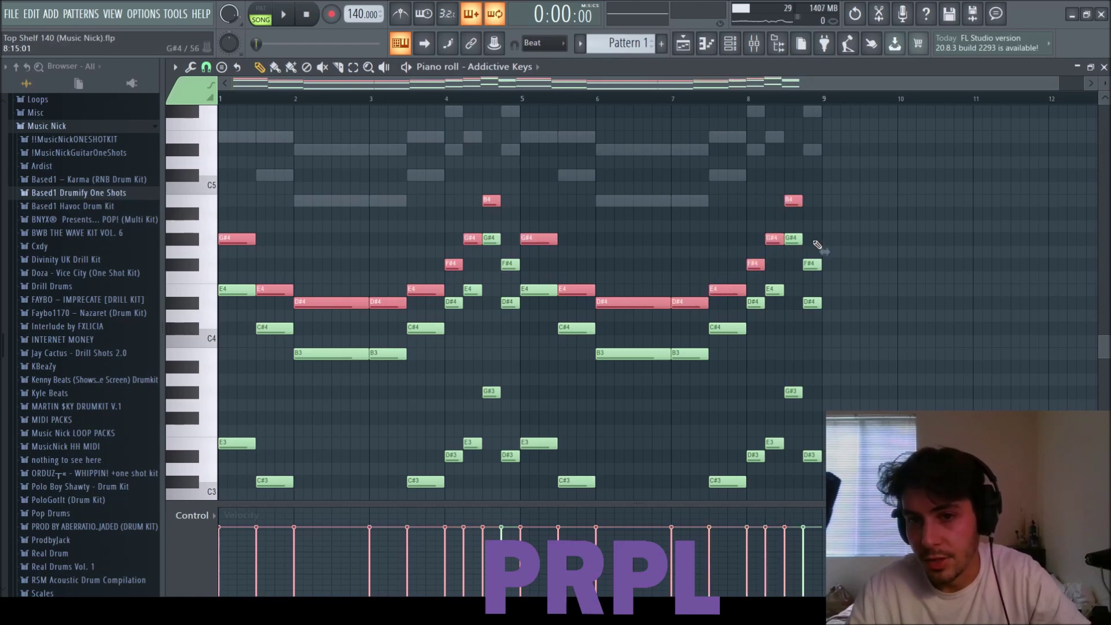
pyautogui.hotkey('ctrl', 'Up')
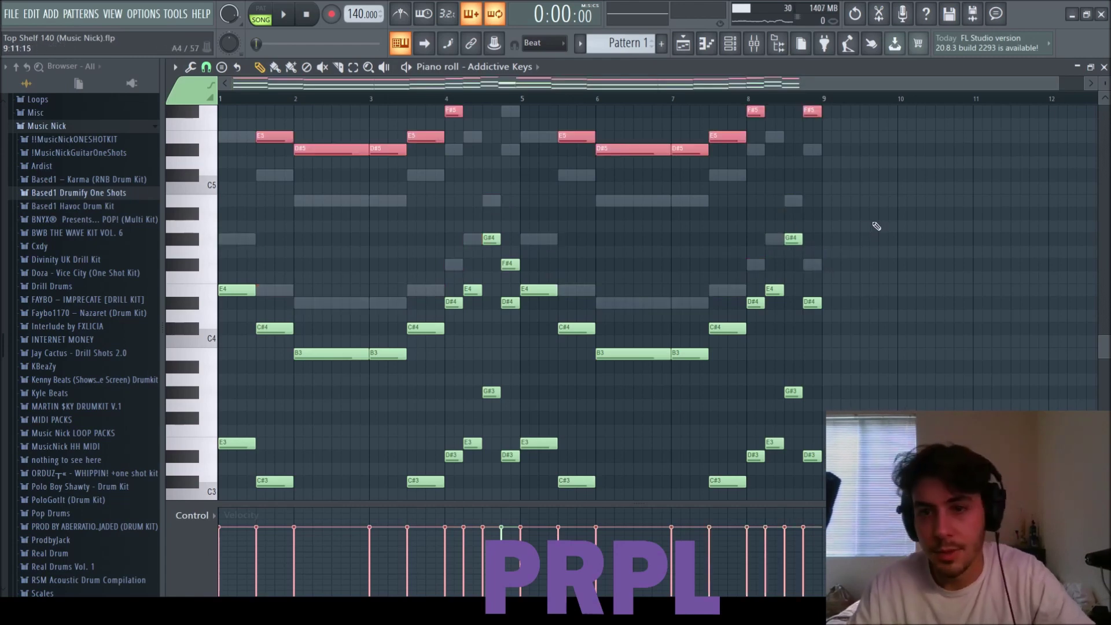
pyautogui.moveTo(1108, 85); pyautogui.dragTo(1107, 96)
pyautogui.press('space')
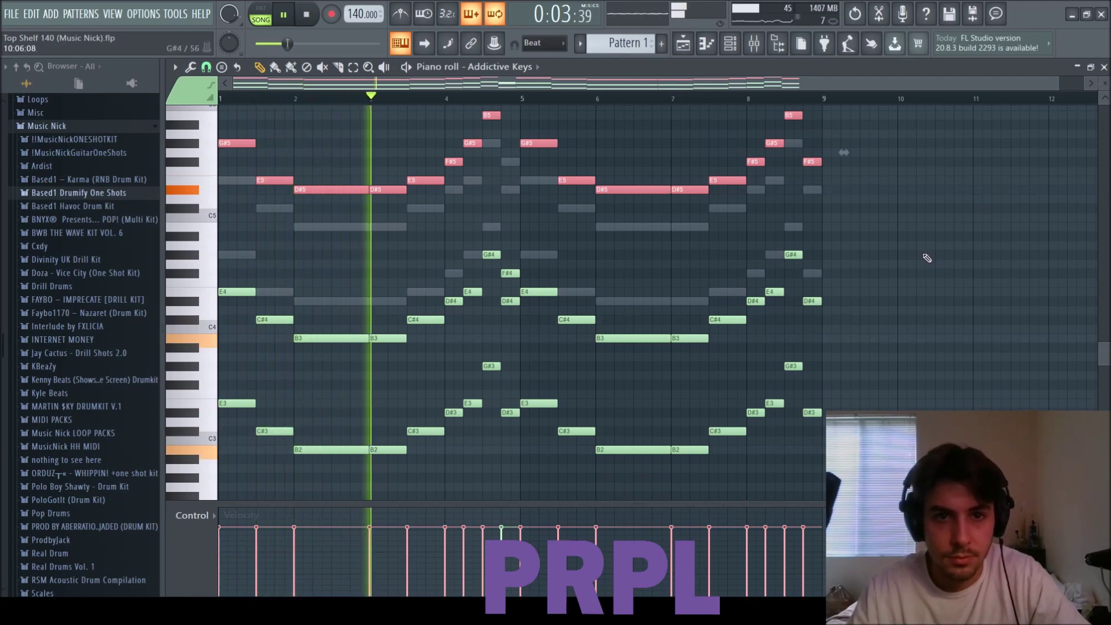
pyautogui.hotkey('ctrl', 'd')
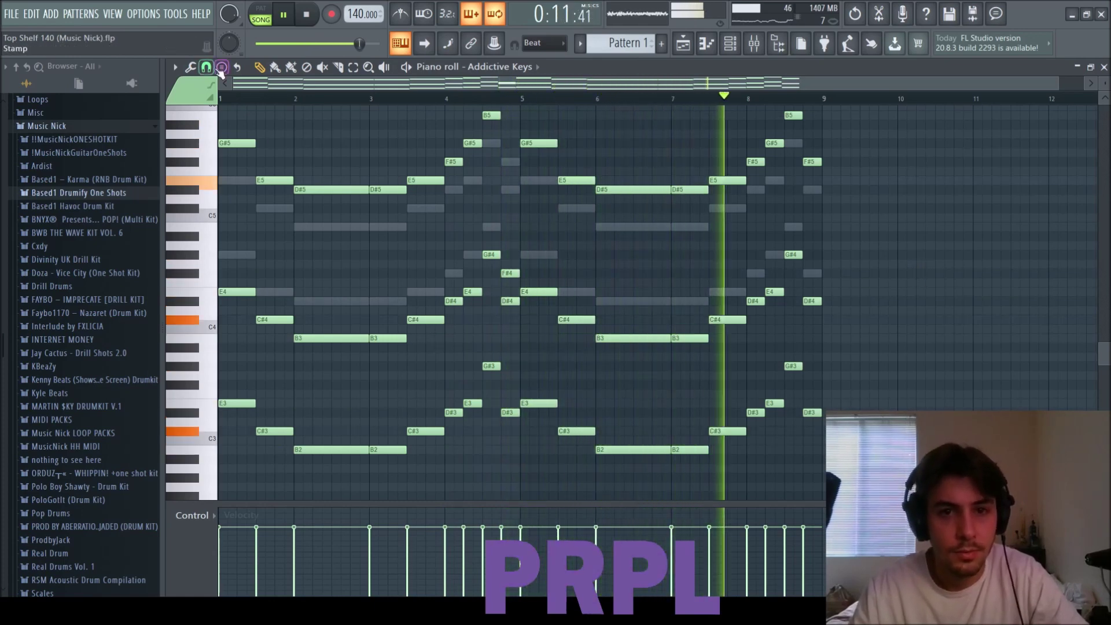
# - Widen the Addictive Keys mixer track with S1 Imager Stereo at a width of 1.50
pyautogui.scroll(4, 798, 176)
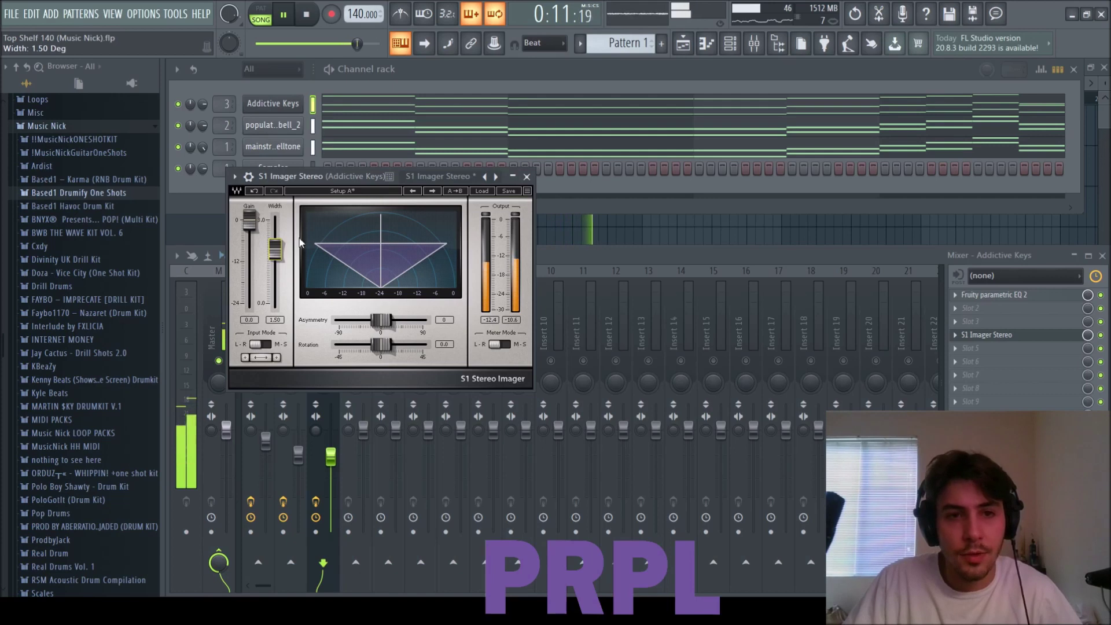
pyautogui.click(527, 177)
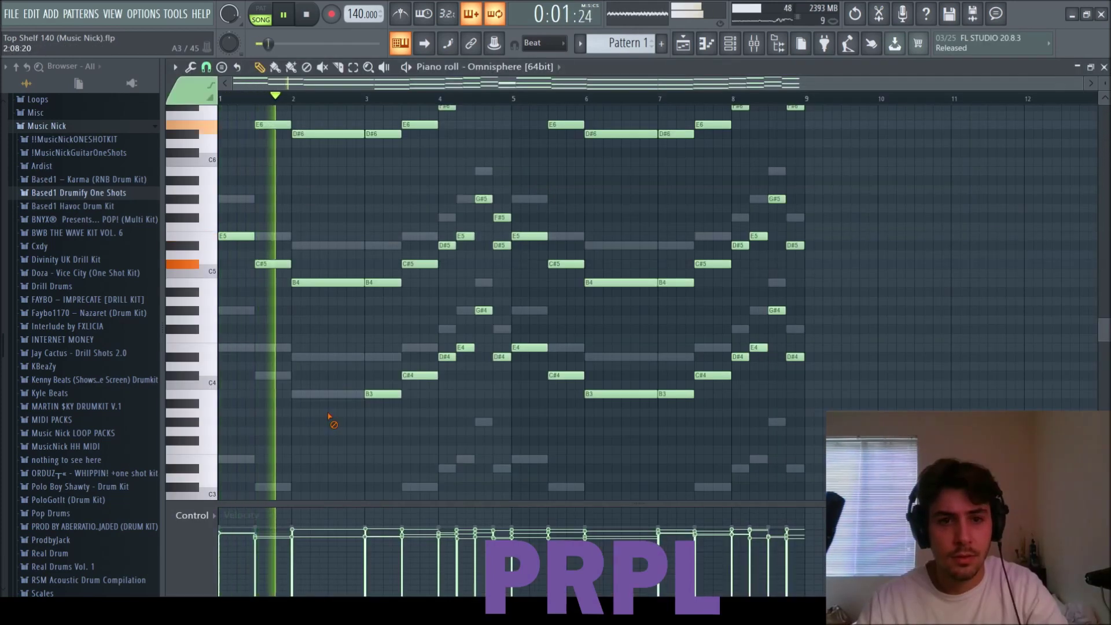
# - Delete the lowest octave of harmony notes from the Omnisphere part
pyautogui.moveTo(880, 454); pyautogui.dragTo(365, 295)
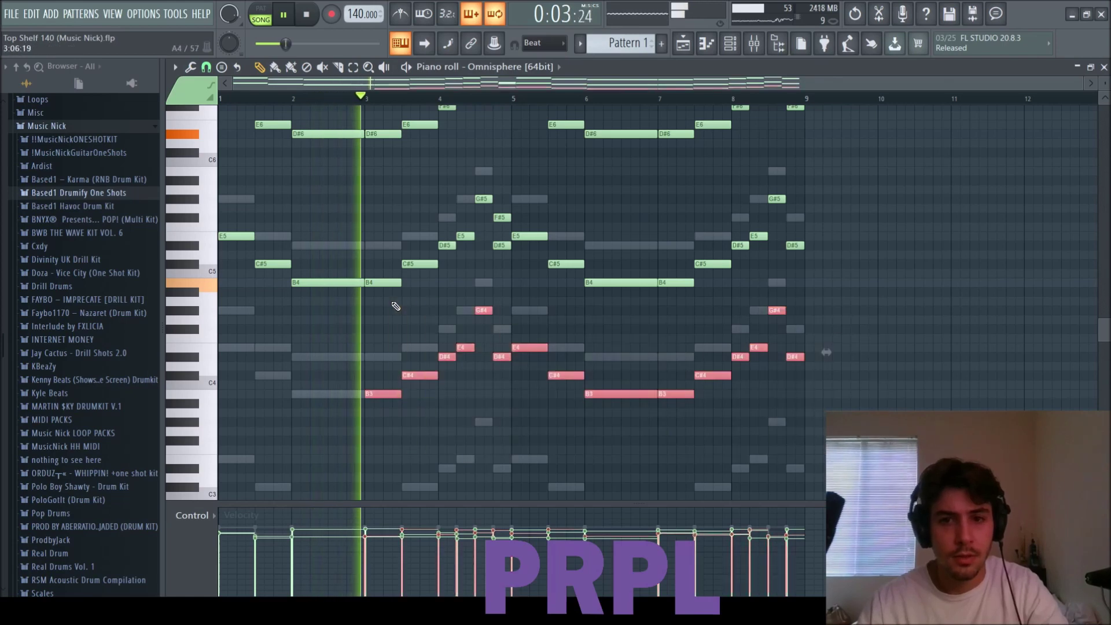
pyautogui.scroll(3, 443, 333)
pyautogui.scroll(2, 428, 289)
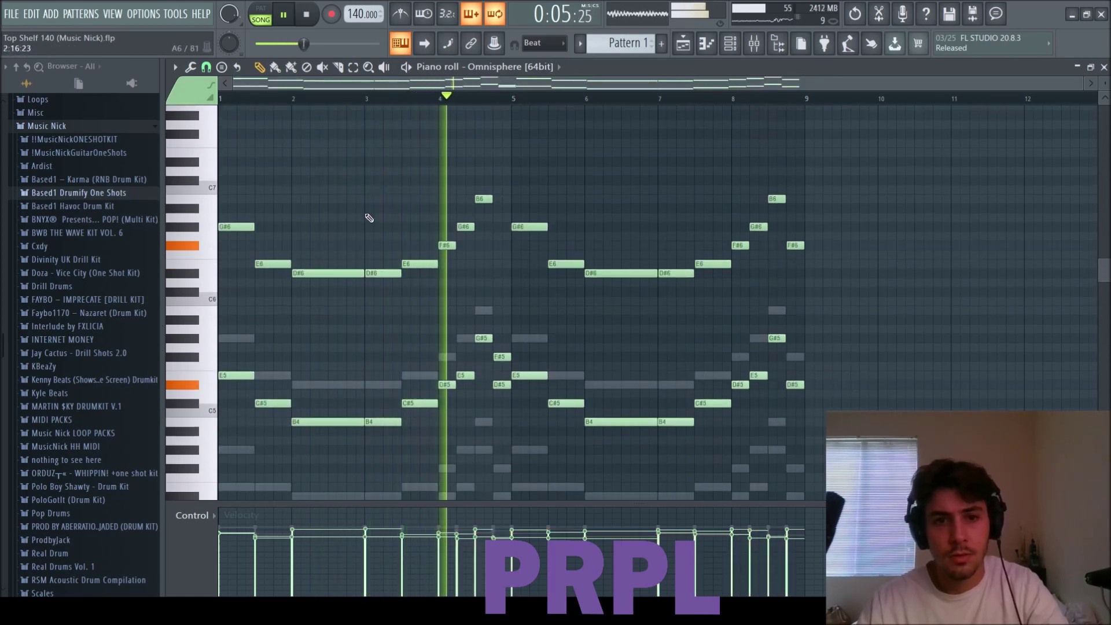
# - Draw a descending F#7, E7, D#7, C#7 counter-melody in bar 4 of the Omnisphere part, trying and removing an A6
pyautogui.scroll(2, 373, 216)
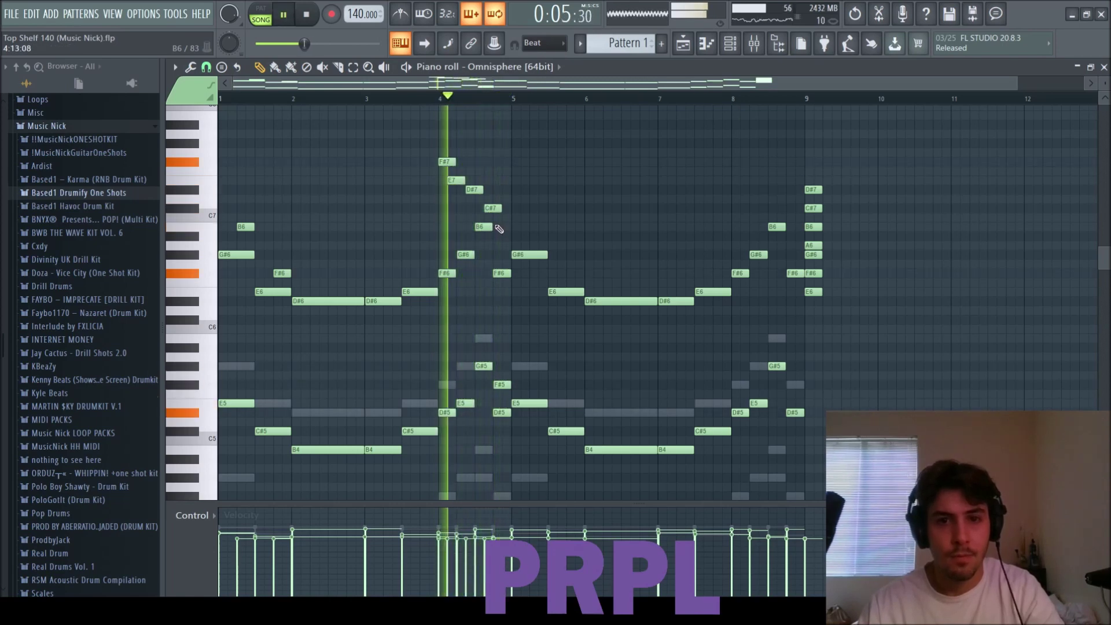
pyautogui.moveTo(499, 229)
pyautogui.mouseDown()
pyautogui.moveTo(517, 228)
pyautogui.moveTo(504, 242)
pyautogui.mouseUp()
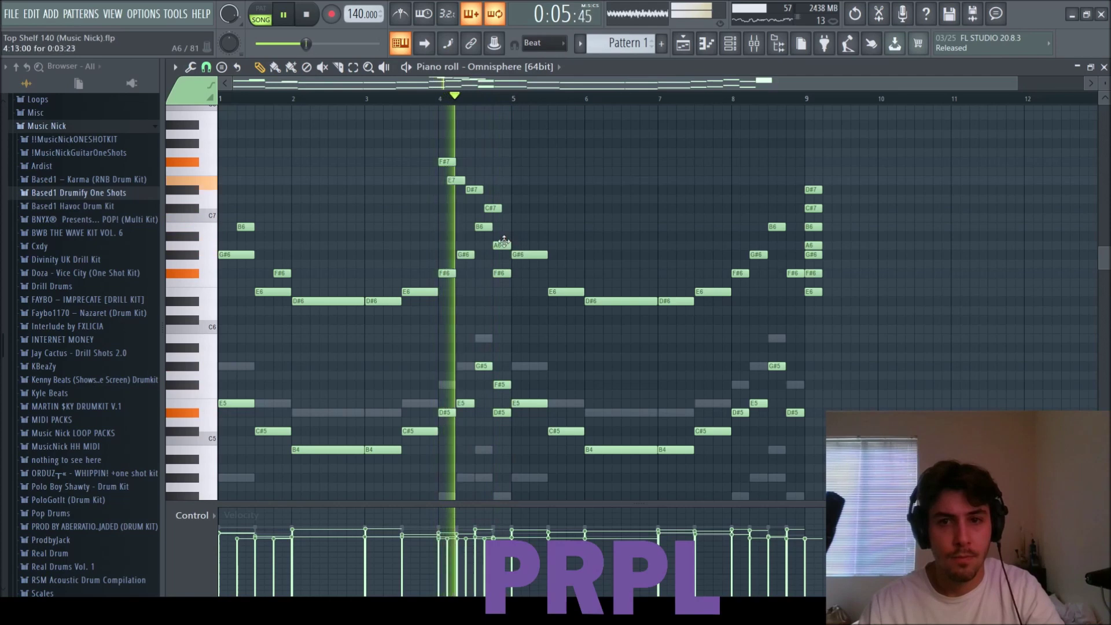
pyautogui.rightClick(503, 245)
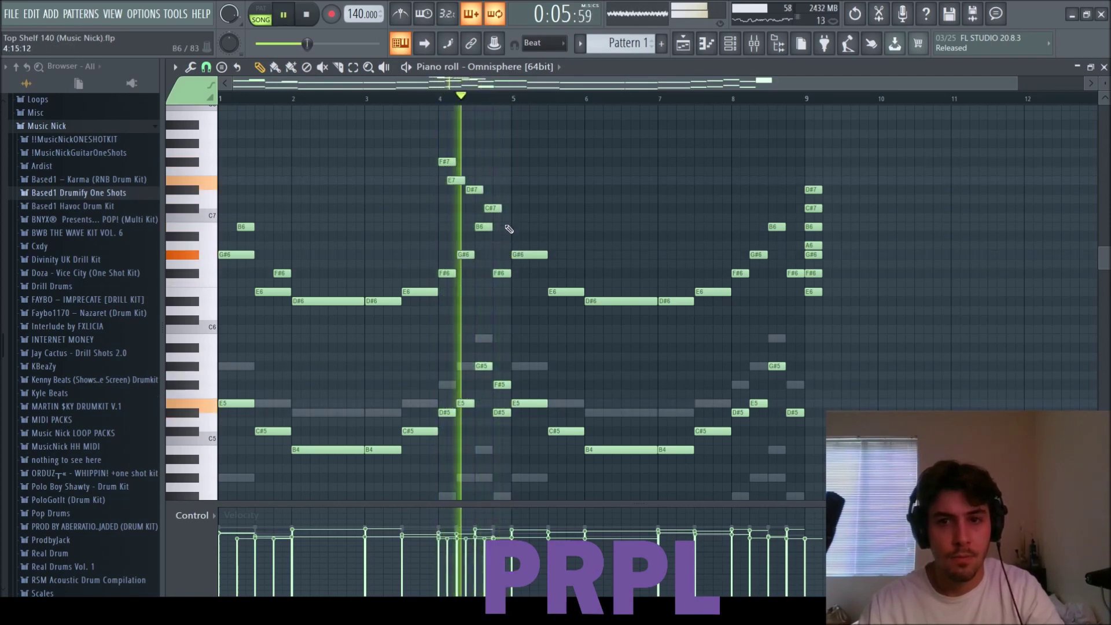
pyautogui.click(496, 191)
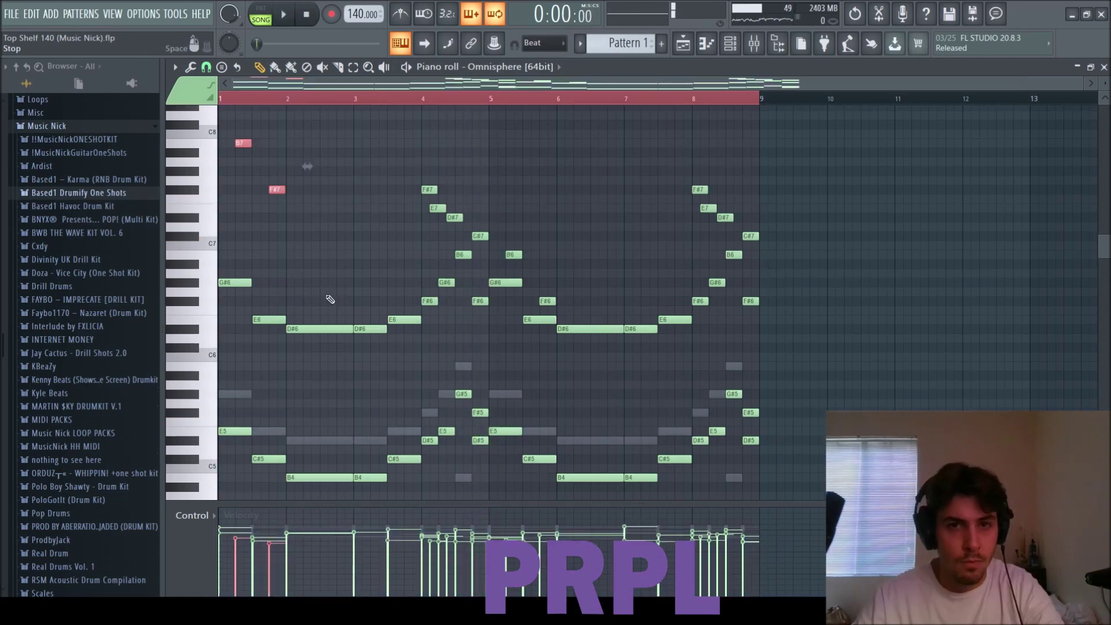
# - Play the Omnisphere melody and raise the F#7 note at the end of bar 1 to G#7
pyautogui.press('space')
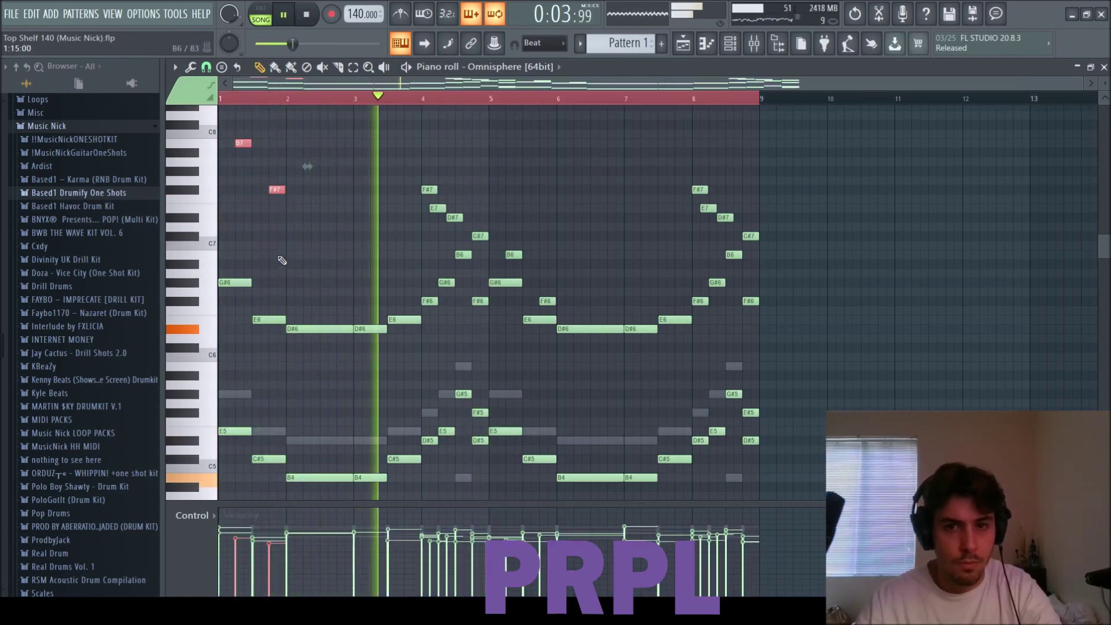
pyautogui.press('space')
pyautogui.click(277, 189)
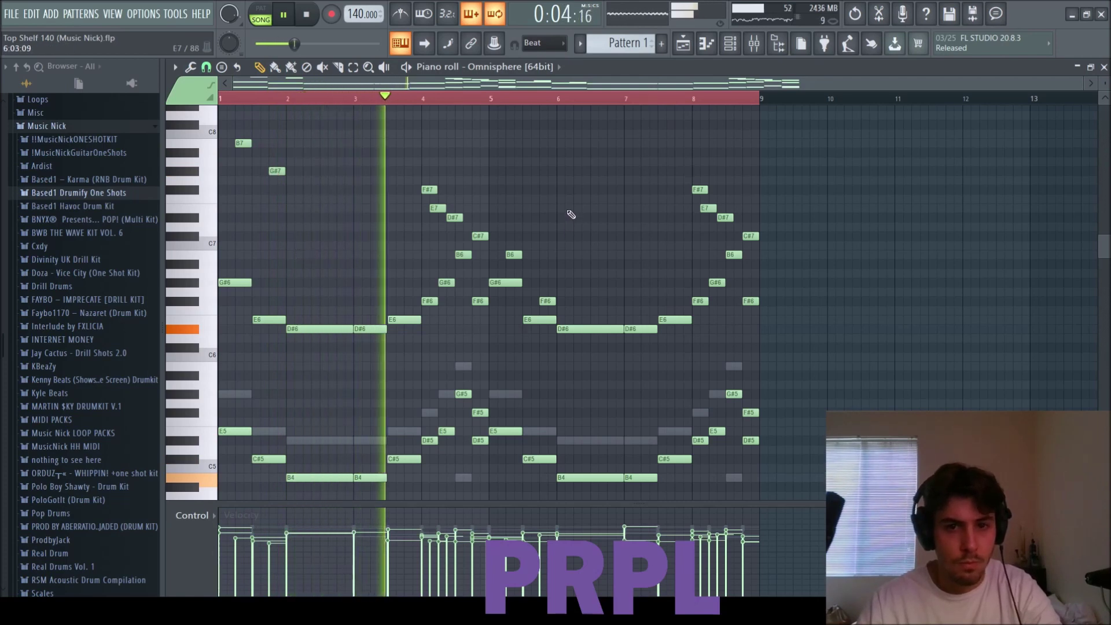
pyautogui.click(547, 301)
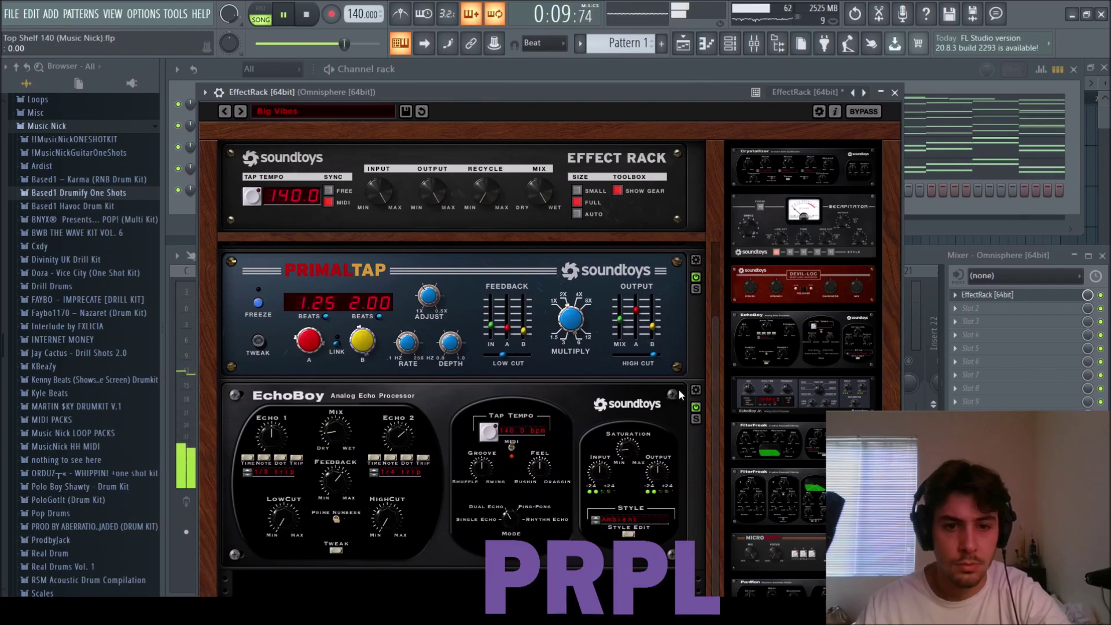
# - Add Fruity parametric EQ 2 after the EffectRack on the Omnisphere track and set its low cut to 144 Hz
pyautogui.click(895, 93)
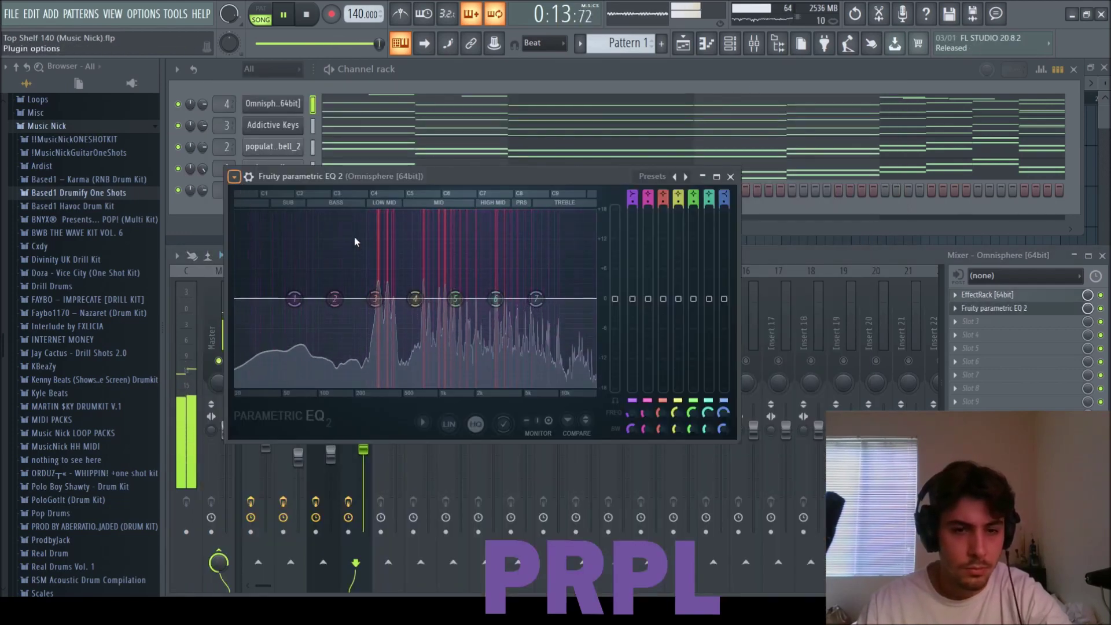
pyautogui.moveTo(259, 299); pyautogui.dragTo(337, 299)
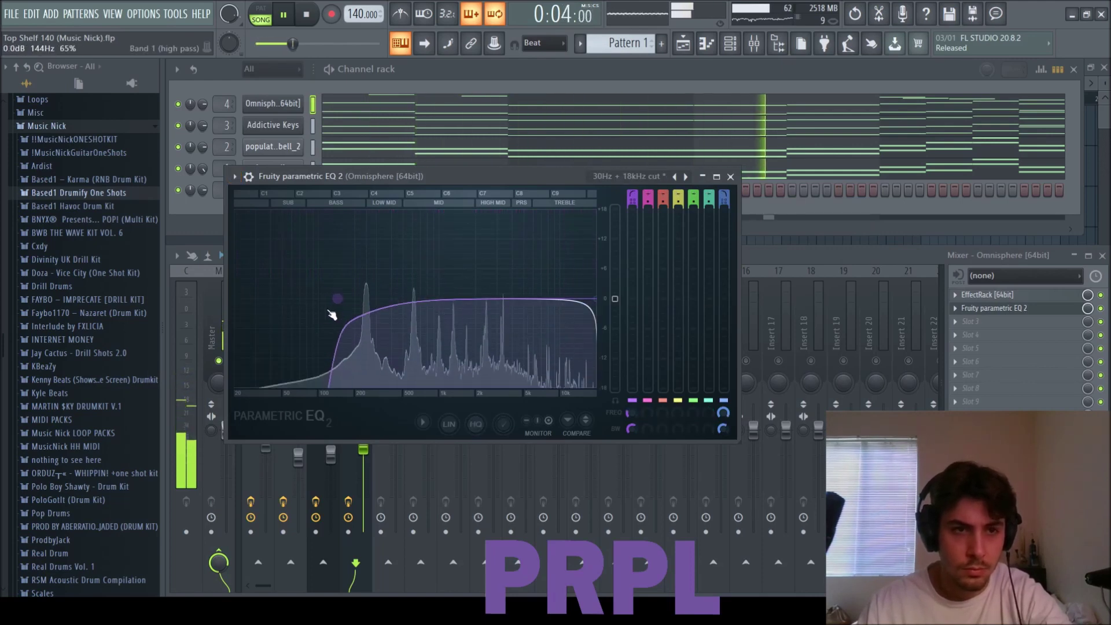
pyautogui.press('Escape')
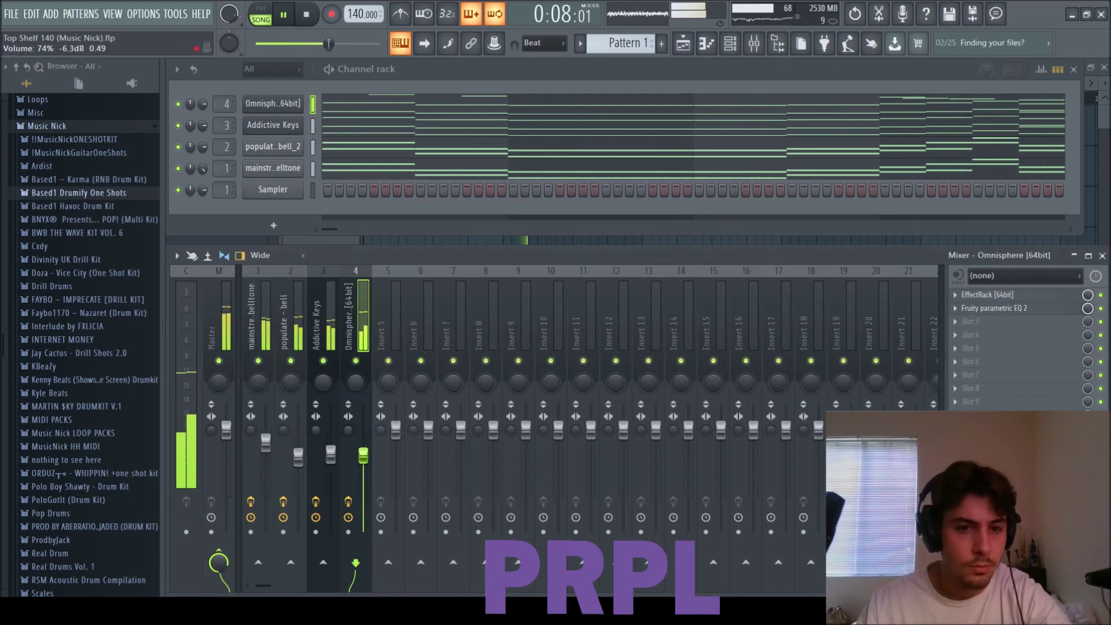
# - Set up RC-20 Retro Color on the master with the No More Boring Pads preset at 26 % magnitude
pyautogui.click(987, 295)
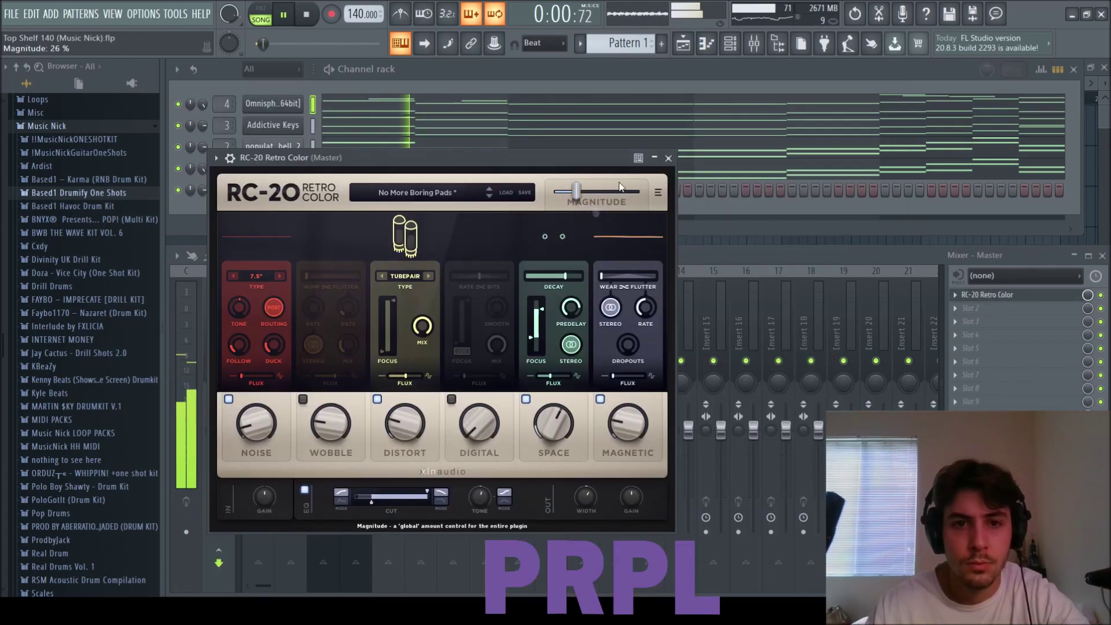
pyautogui.click(669, 158)
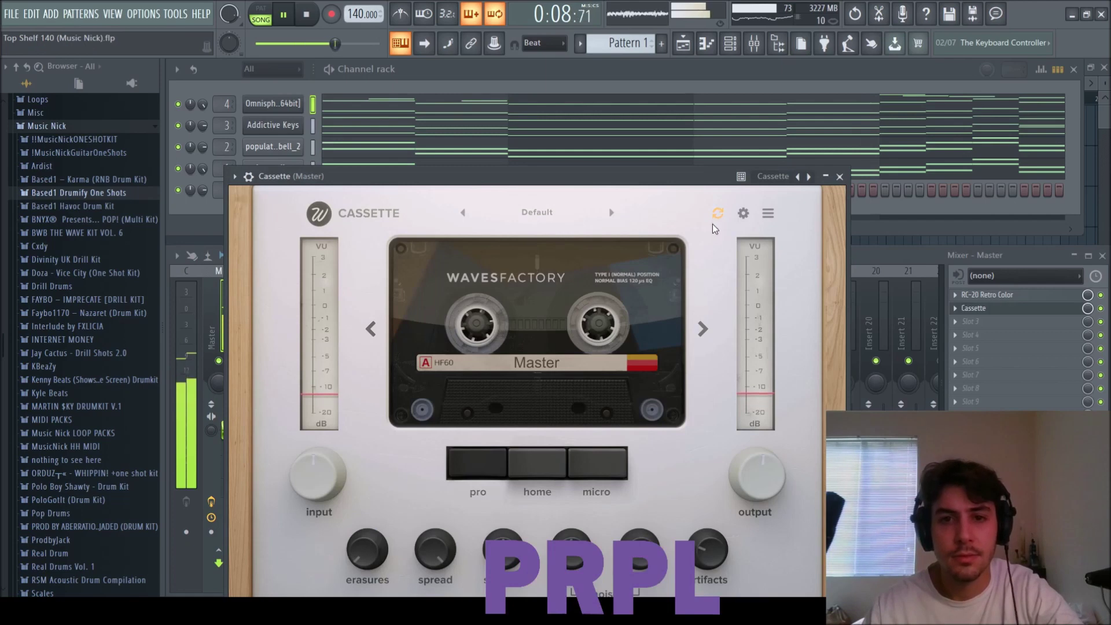
# - Choose the Torley - The Hiss preset in Cassette on the master and switch to the next tape type
pyautogui.click(612, 214)
pyautogui.click(463, 213)
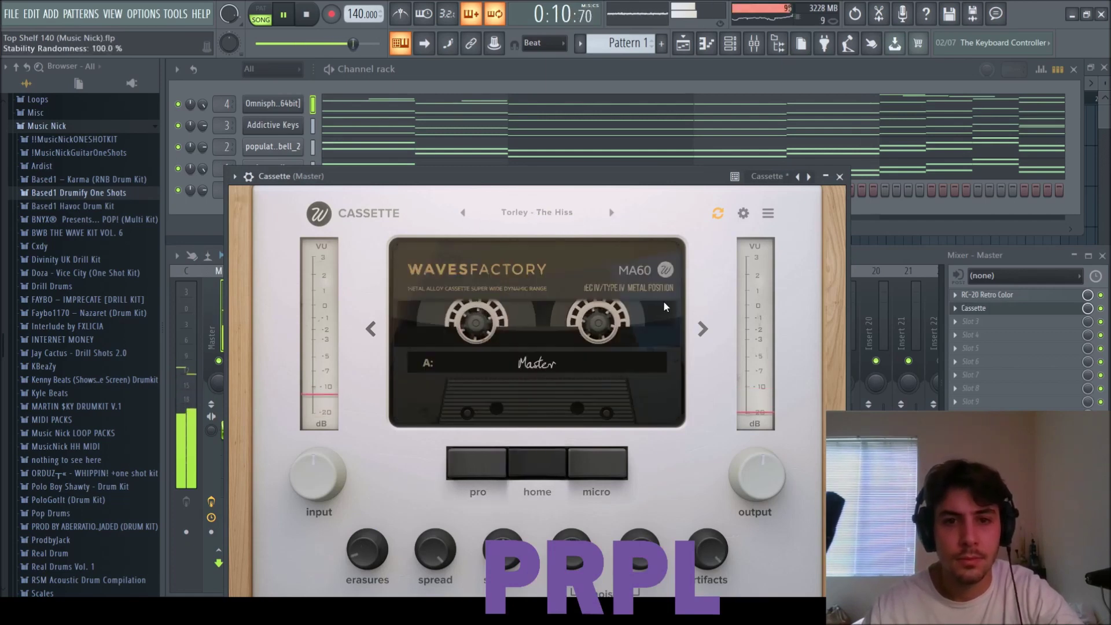
pyautogui.click(703, 328)
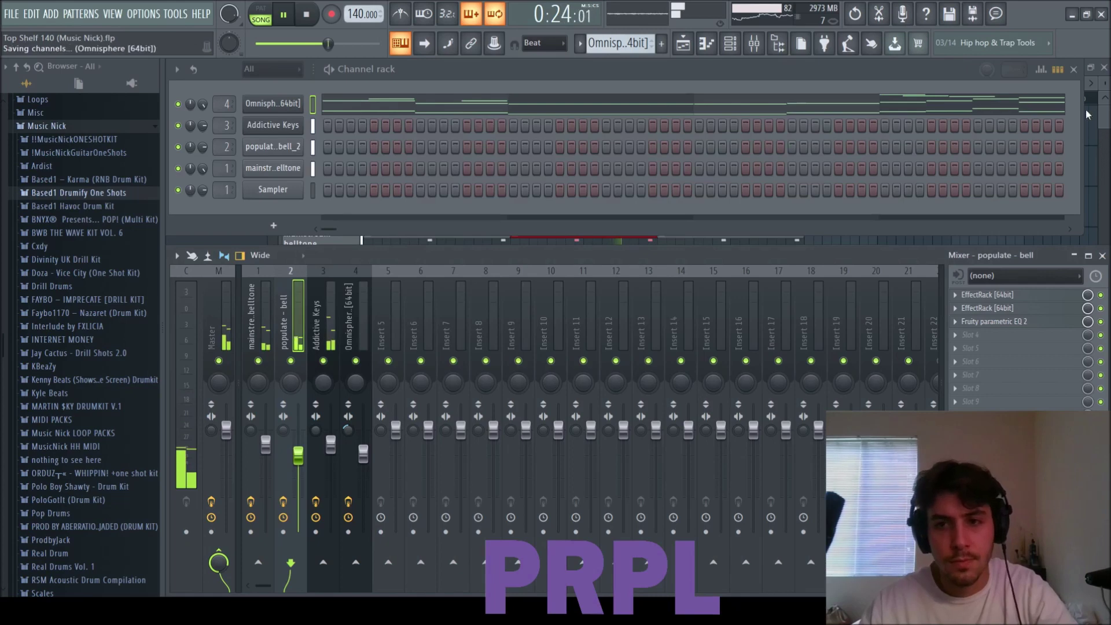
# - Duplicate the bar 17 Omnisphere, Addictive Keys and populate - bell_2 playlist clips to bar 25, leaving out mainstream - belltone
pyautogui.press('F5')
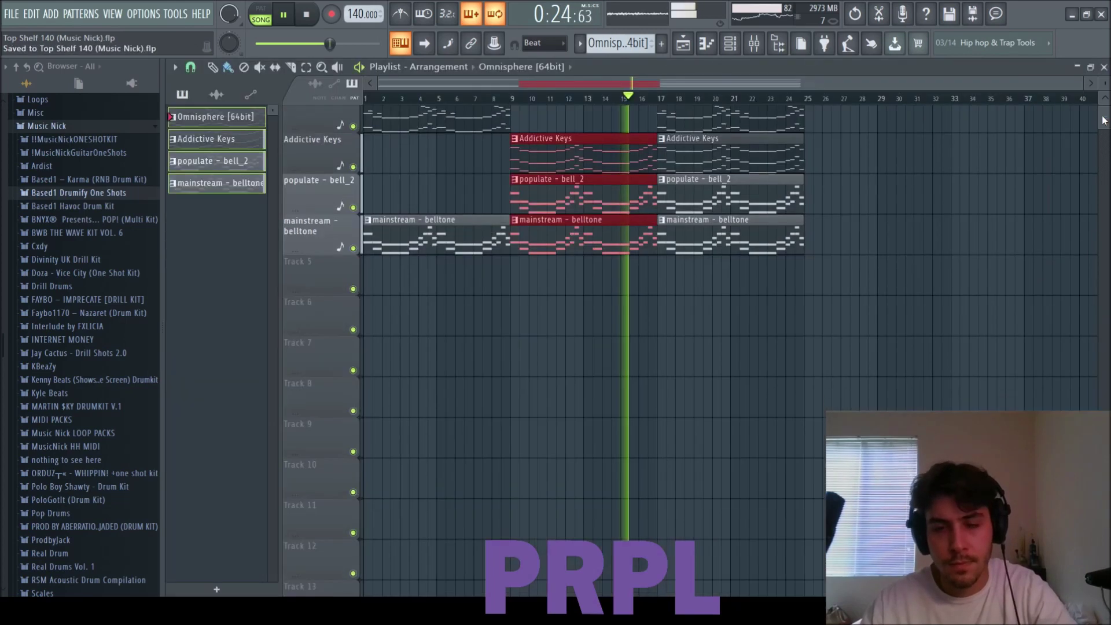
pyautogui.press('F5')
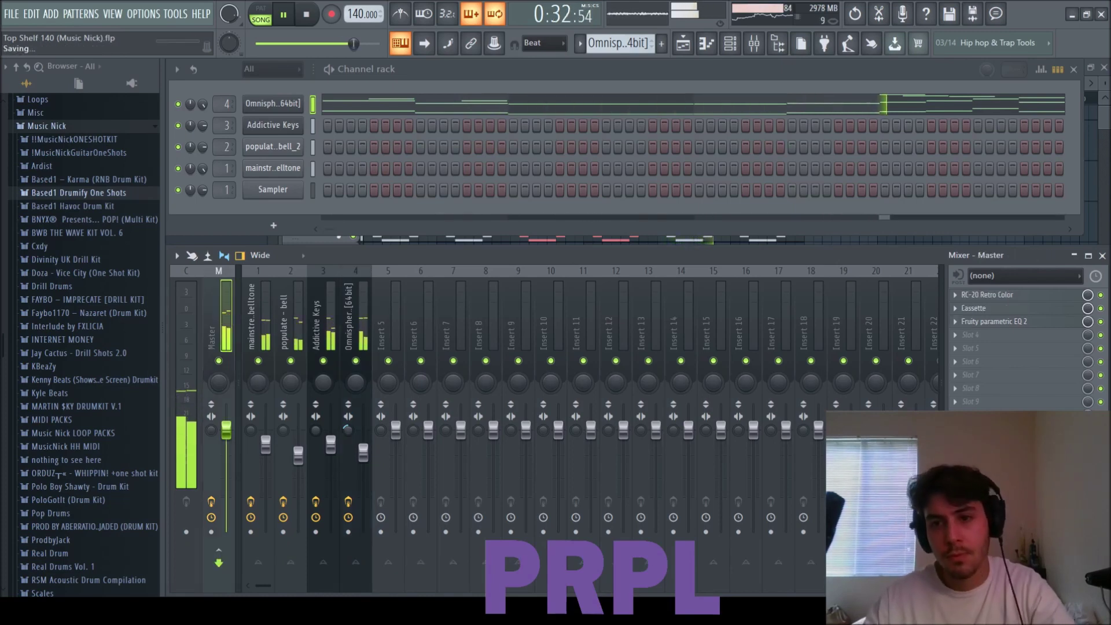
pyautogui.press('F5')
pyautogui.scroll(3, 966, 218)
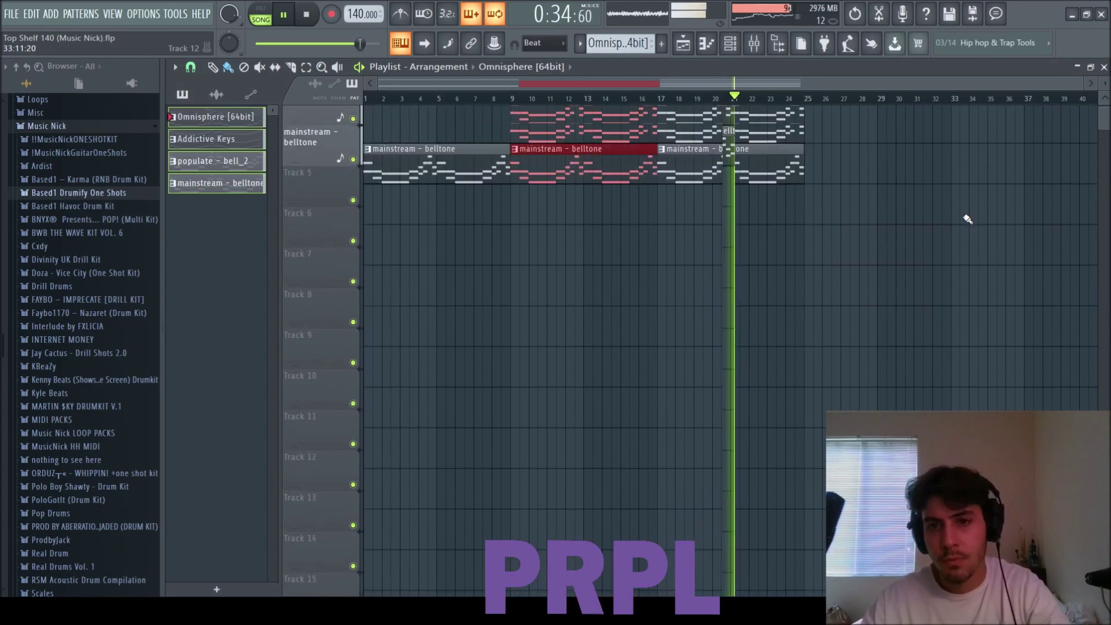
pyautogui.hotkey('ctrl', 'd')
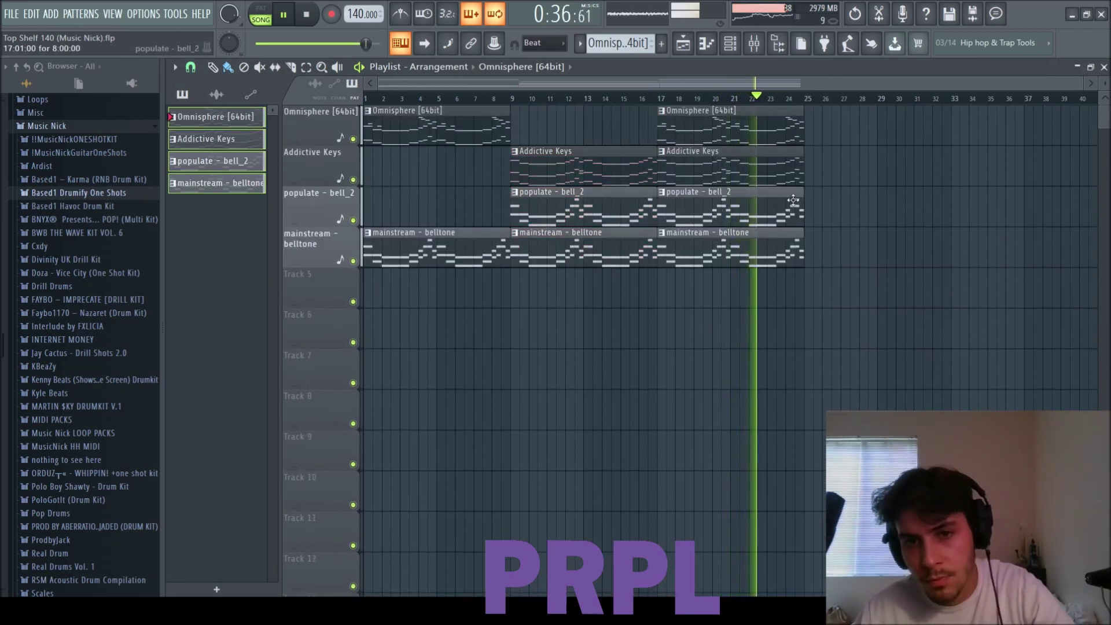
pyautogui.moveTo(826, 211); pyautogui.dragTo(759, 129)
pyautogui.hotkey('ctrl', 'b')
pyautogui.hotkey('ctrl', 'd')
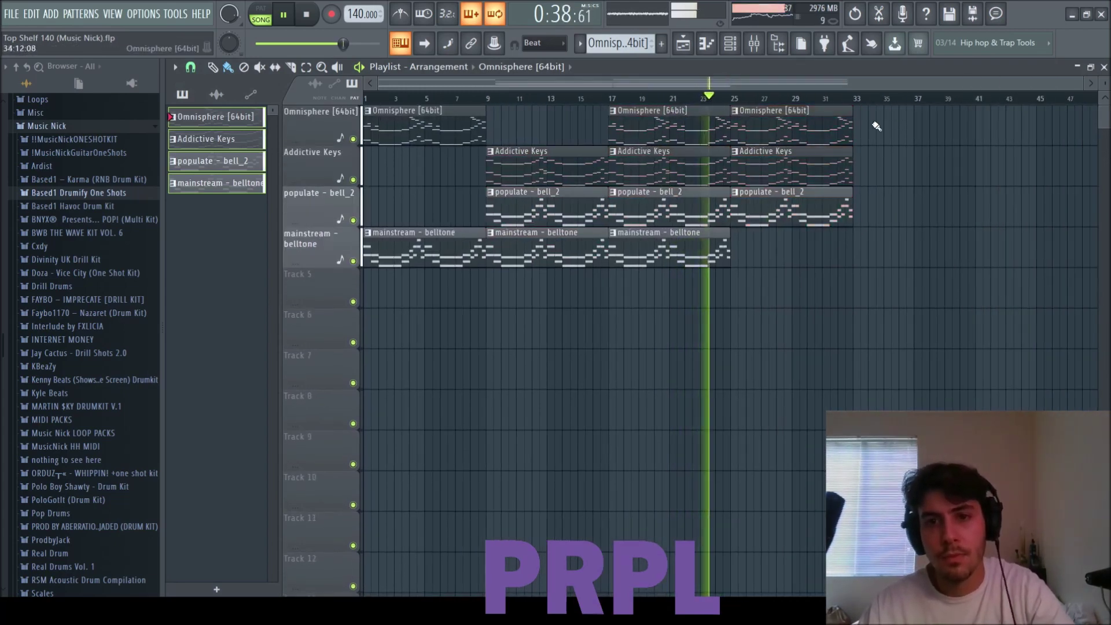
pyautogui.doubleClick(777, 129)
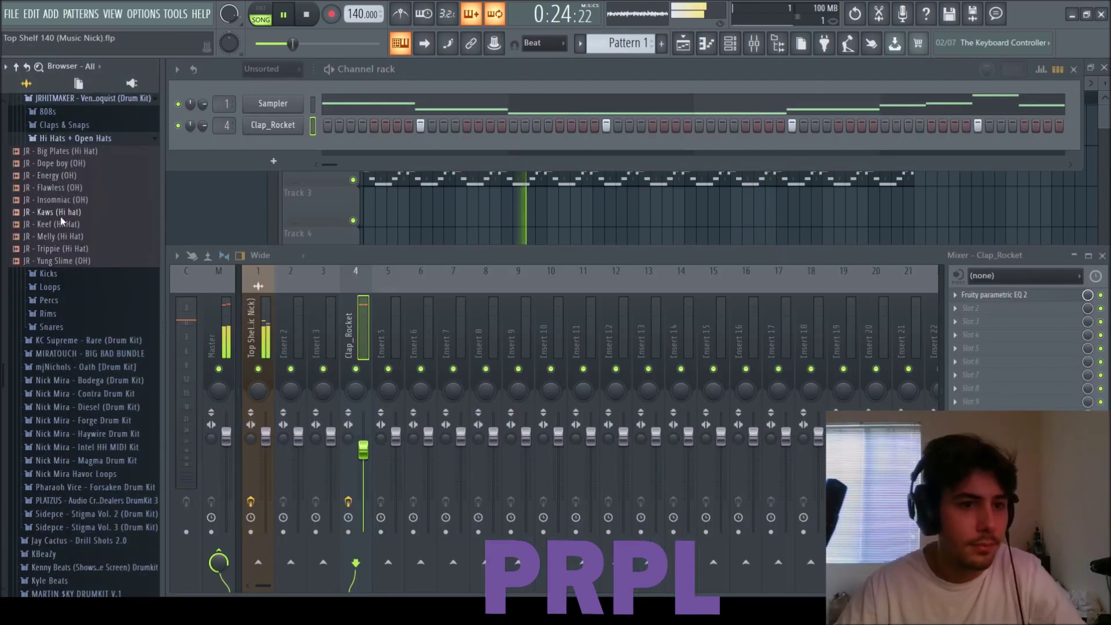
# - Add the JR - Kaws (Hi hat) sample as a new channel and fill a hit on every fourth step
pyautogui.click(65, 209)
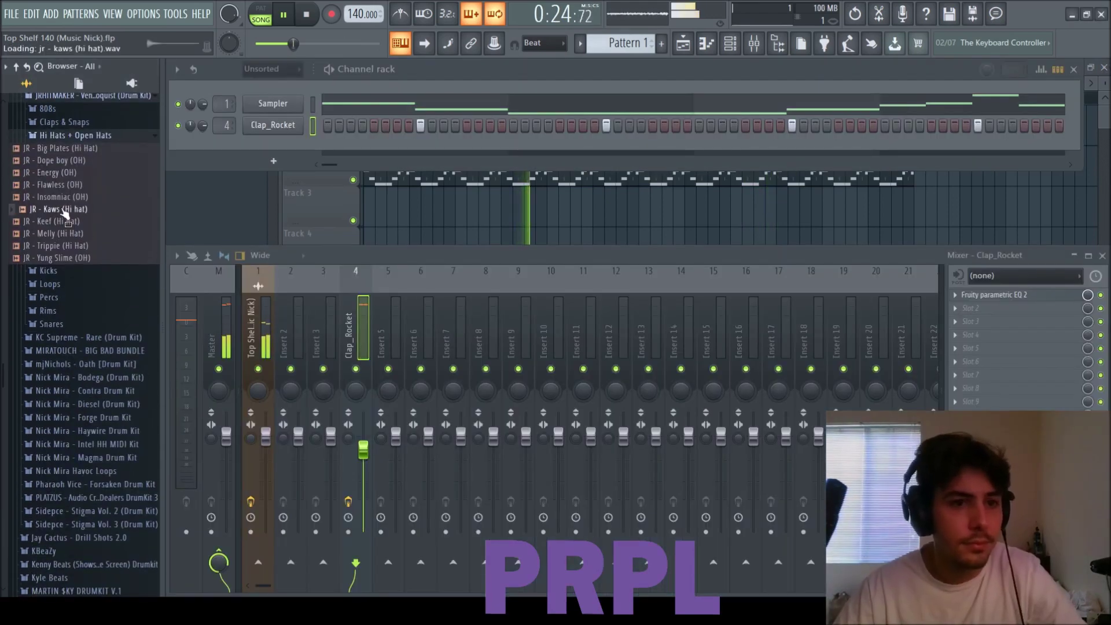
pyautogui.moveTo(283, 149); pyautogui.dragTo(284, 149)
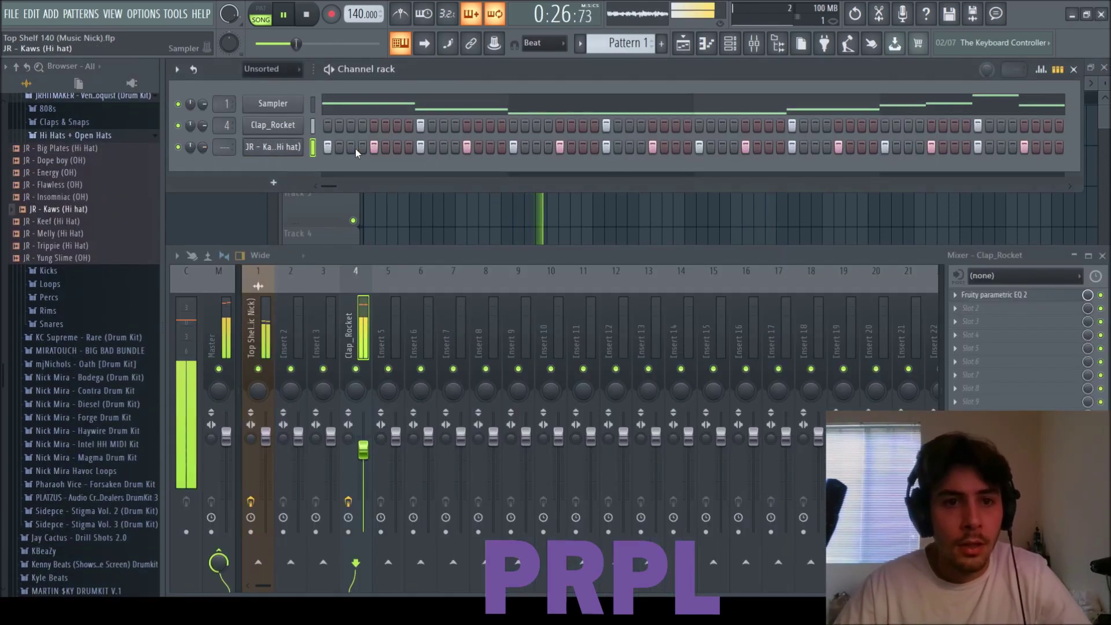
# - Clone the hi-hat notes two steps over for a steady eighth-note C5 pattern across eight bars, and apply Quick legato
pyautogui.press('F7')
pyautogui.keyDown('shift'); pyautogui.moveTo(324, 267); pyautogui.dragTo(332, 267); pyautogui.keyUp('shift')
pyautogui.keyDown('alt'); pyautogui.scroll(-3, 332, 267); pyautogui.keyUp('alt')
pyautogui.hotkey('ctrl', 'a')
pyautogui.hotkey('ctrl', 'l')
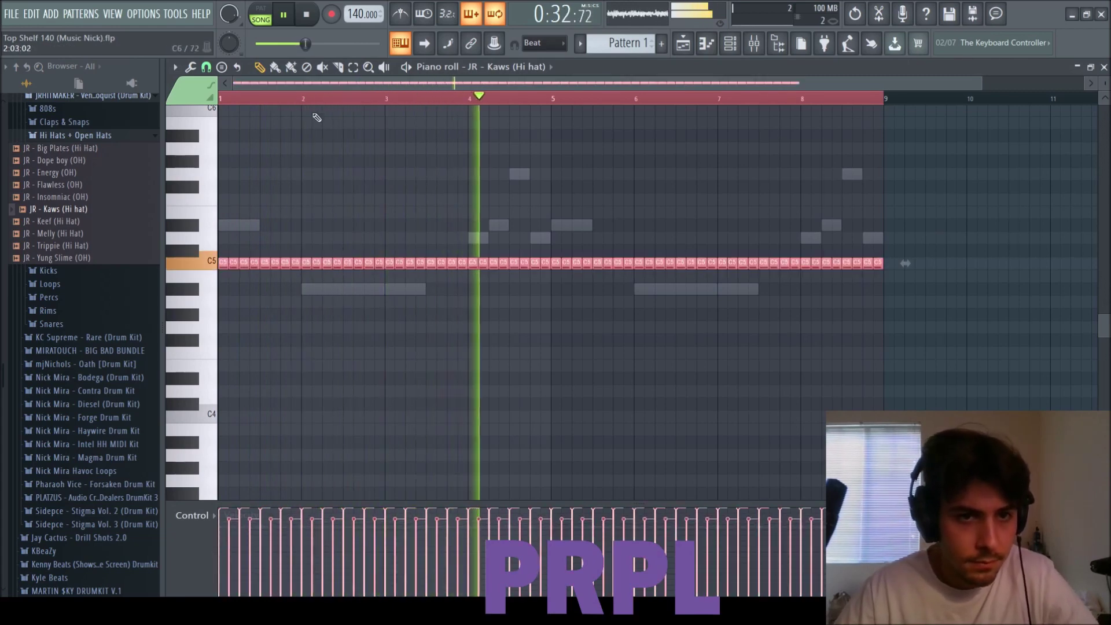
pyautogui.click(307, 14)
pyautogui.hotkey('ctrl', 'd')
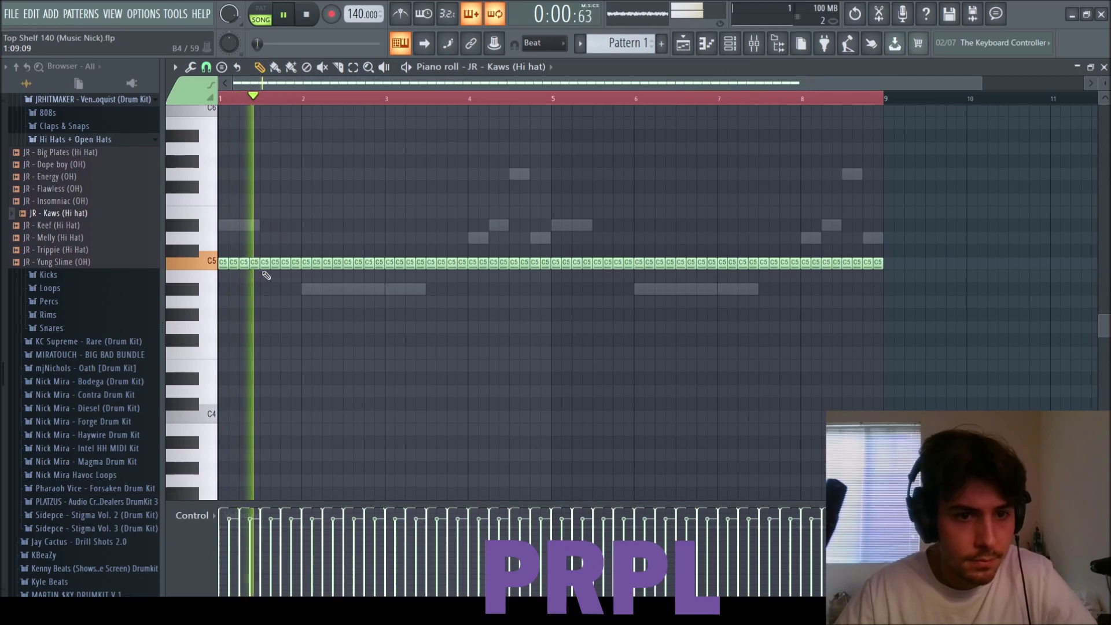
# - Add G#4 hi-hat hits in bars 1 and 2, chop the bar 2 hit into a falling-velocity roll, and copy it to E4 at the bar's end
pyautogui.click(254, 314)
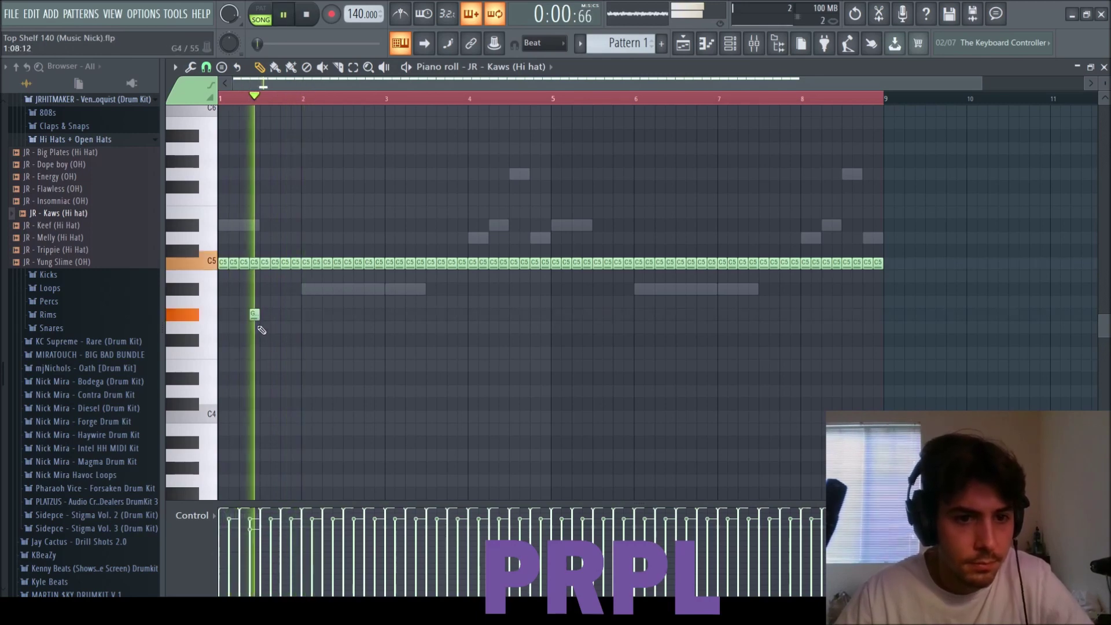
pyautogui.click(327, 314)
pyautogui.click(338, 315)
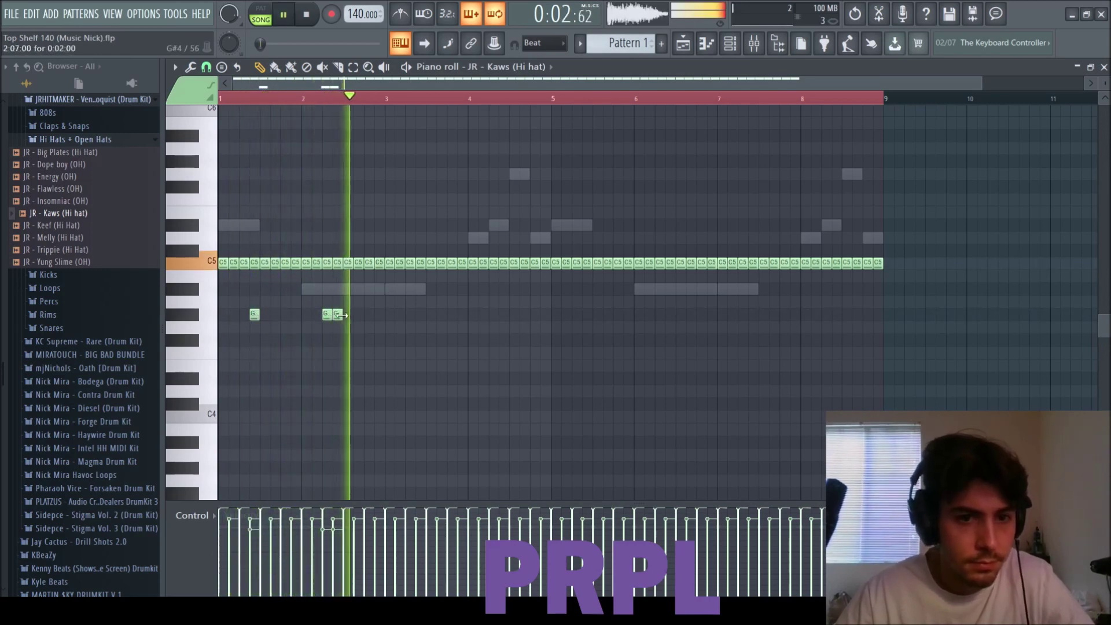
pyautogui.rightClick(328, 315)
pyautogui.click(338, 314)
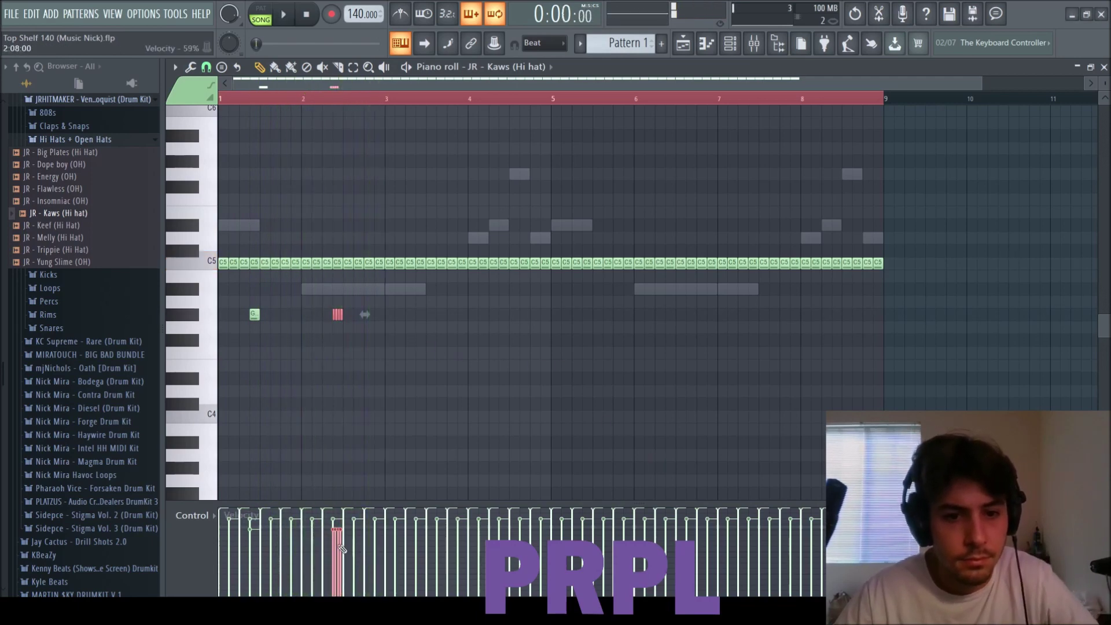
pyautogui.click(362, 337)
pyautogui.moveTo(337, 314); pyautogui.dragTo(377, 371)
pyautogui.press('space')
pyautogui.press('space')
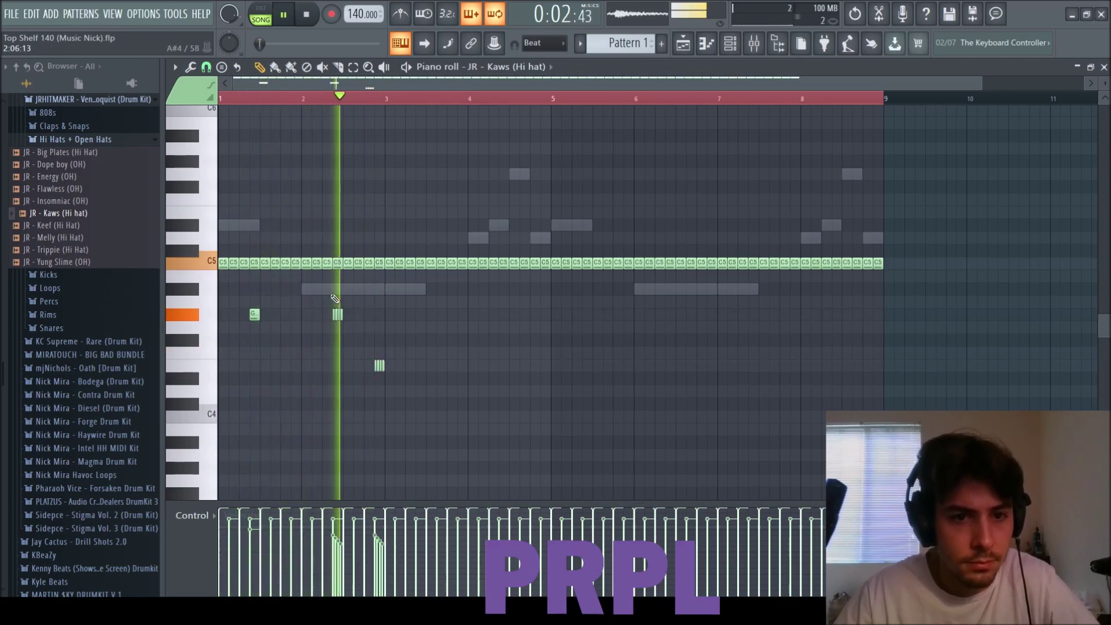
# - Chop the C5 hi-hat note on beat 3 of bar 1 into a short roll with reduced velocity
pyautogui.click(377, 263)
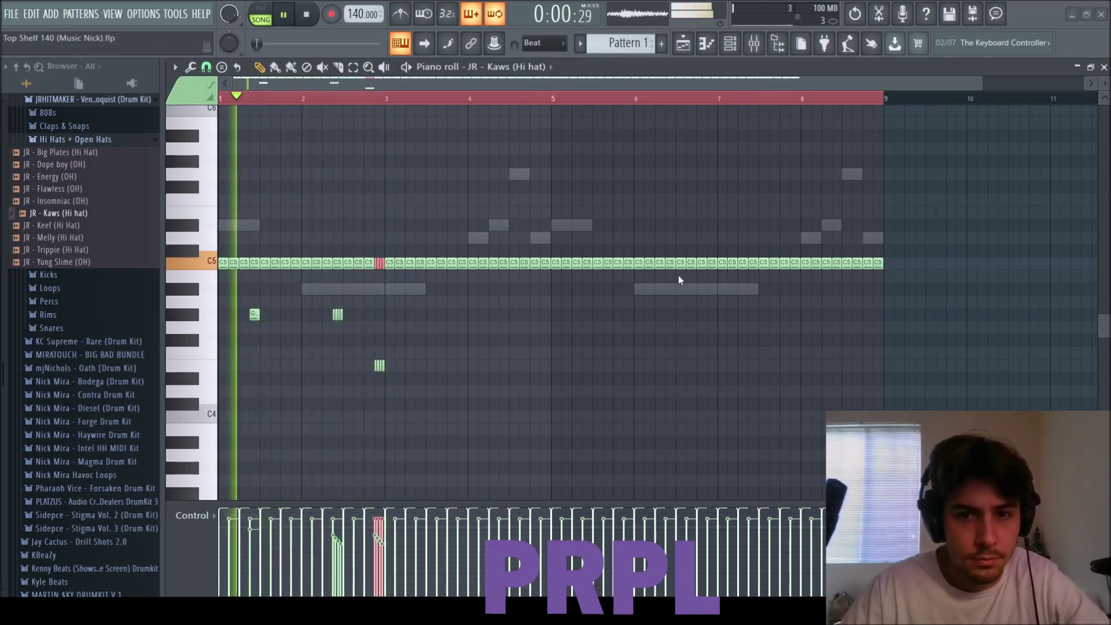
pyautogui.click(265, 263)
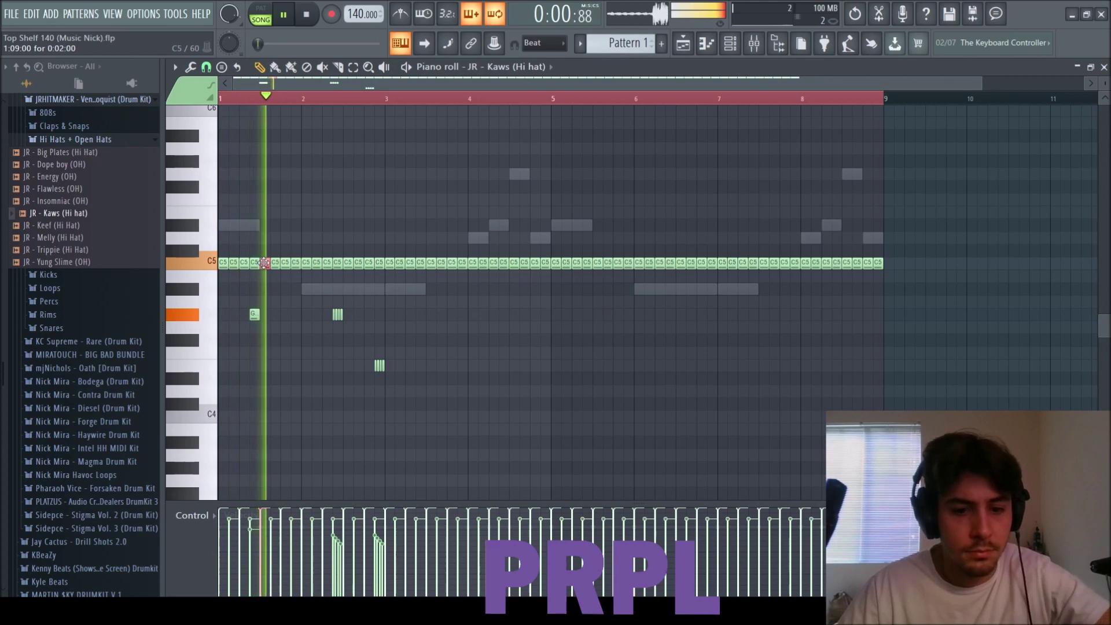
pyautogui.press('space')
pyautogui.press('space')
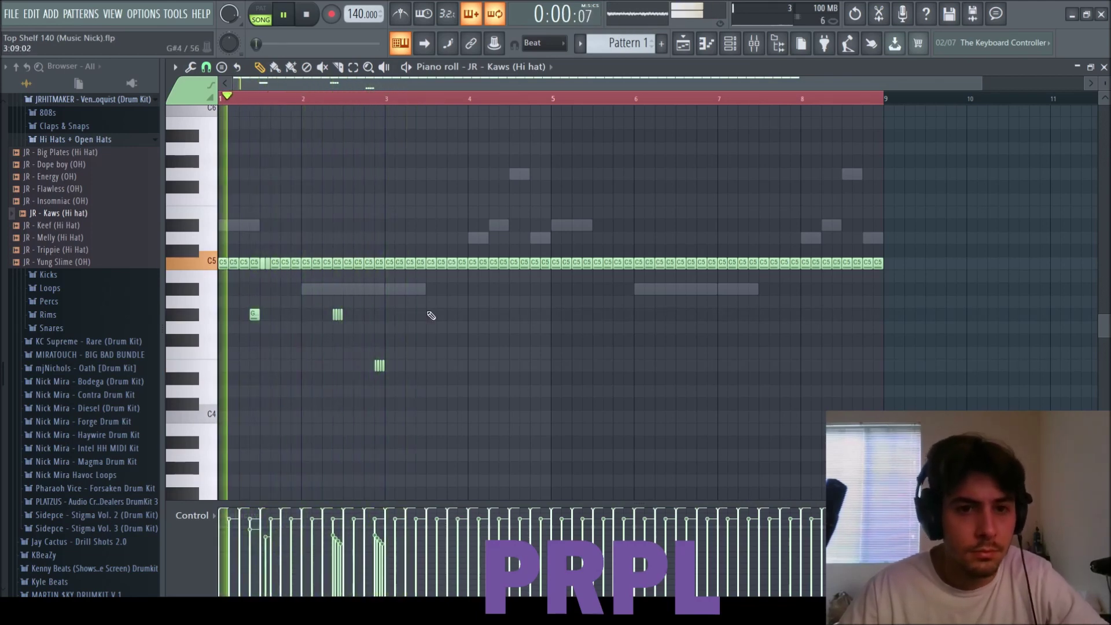
# - Chop the C5 hi-hat note before beat 3 of bar 3 into a falling-velocity roll and add a G#4 roll in bar 4
pyautogui.scroll(-1, 405, 292)
pyautogui.scroll(2, 407, 288)
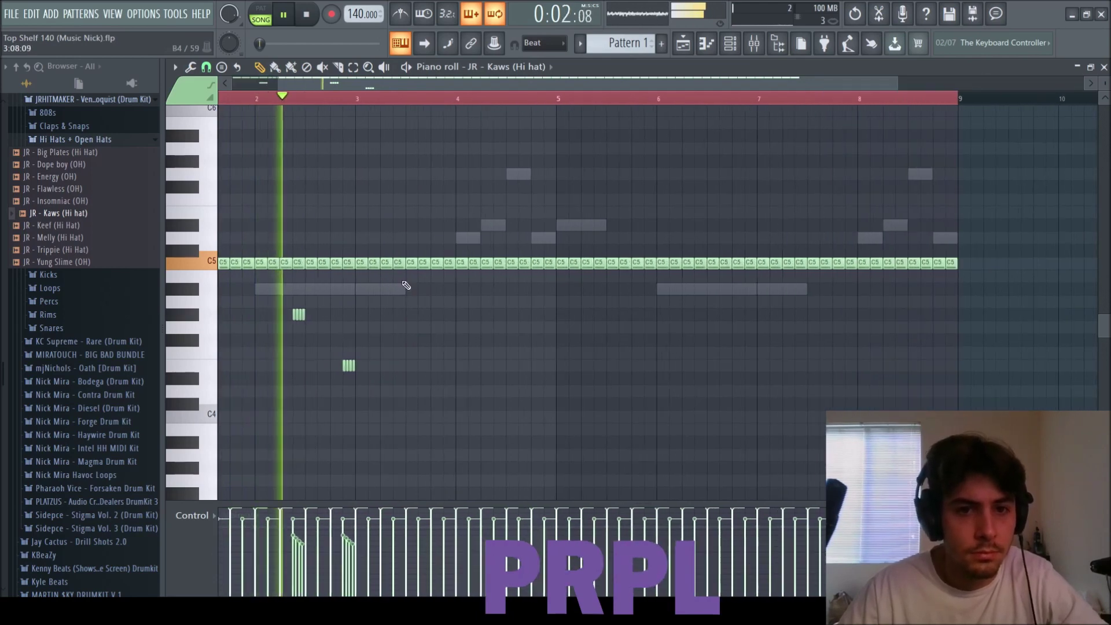
pyautogui.moveTo(407, 289); pyautogui.dragTo(393, 258)
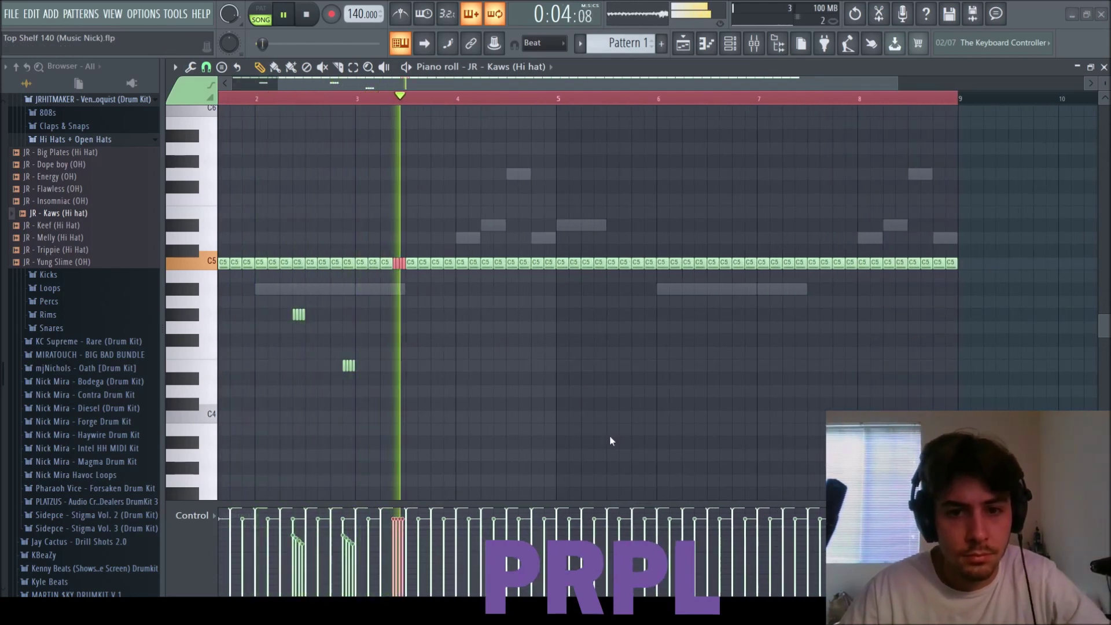
pyautogui.scroll(-2, 422, 429)
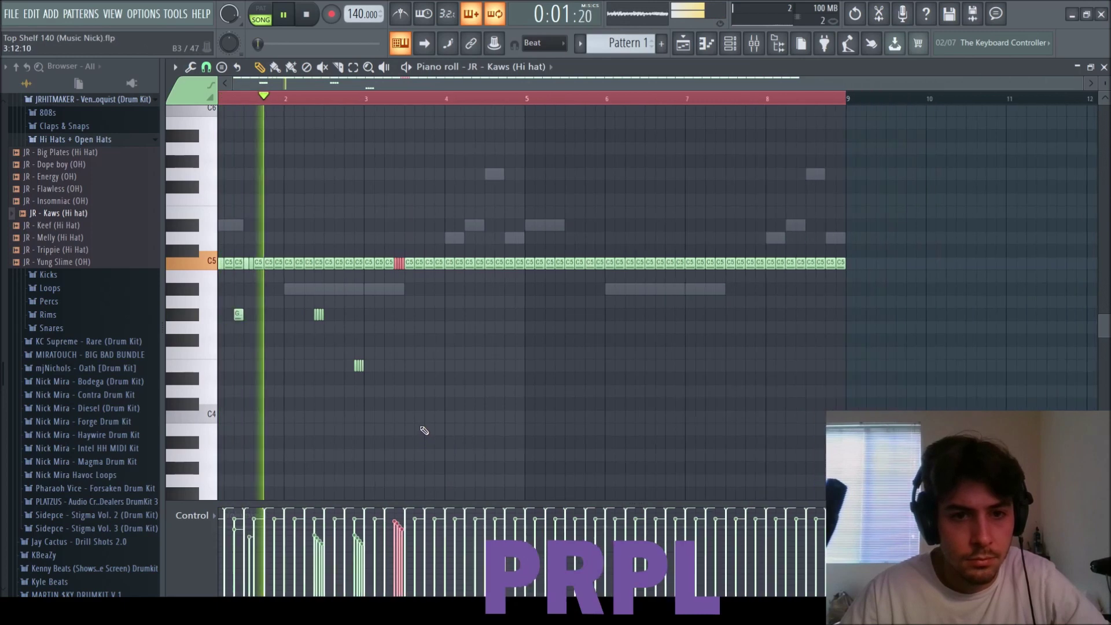
pyautogui.moveTo(373, 376); pyautogui.dragTo(470, 320)
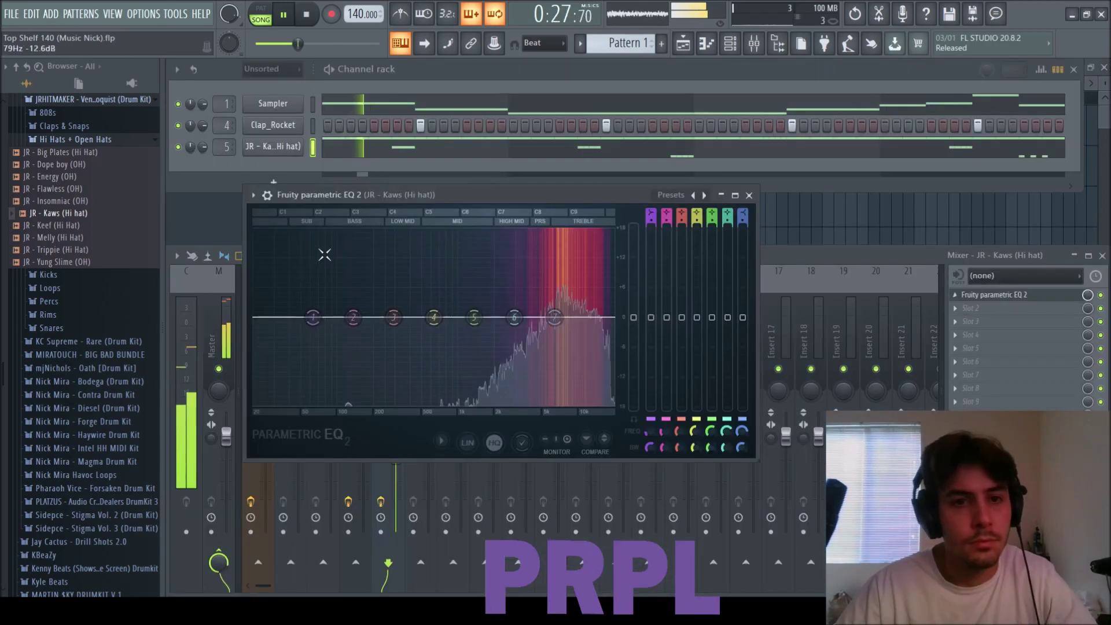
# - Roll off the hi-hat's lows and extreme highs in Fruity parametric EQ 2, starting from the 30Hz + 18kHz cut preset
pyautogui.moveTo(280, 325); pyautogui.dragTo(430, 323)
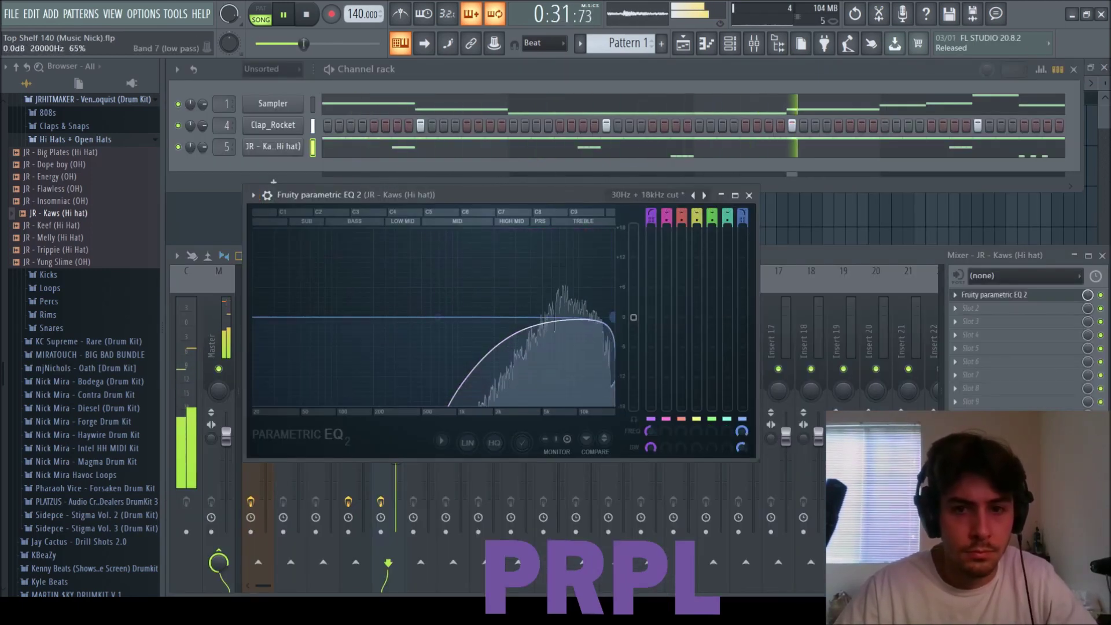
pyautogui.click(749, 195)
# - Load 808 [ bullet ] from the KBeaZy Fyed Up Vol. 1 kit as a new channel and begin its line with D#5 and C5 notes
pyautogui.scroll(2, 75, 243)
pyautogui.click(53, 213)
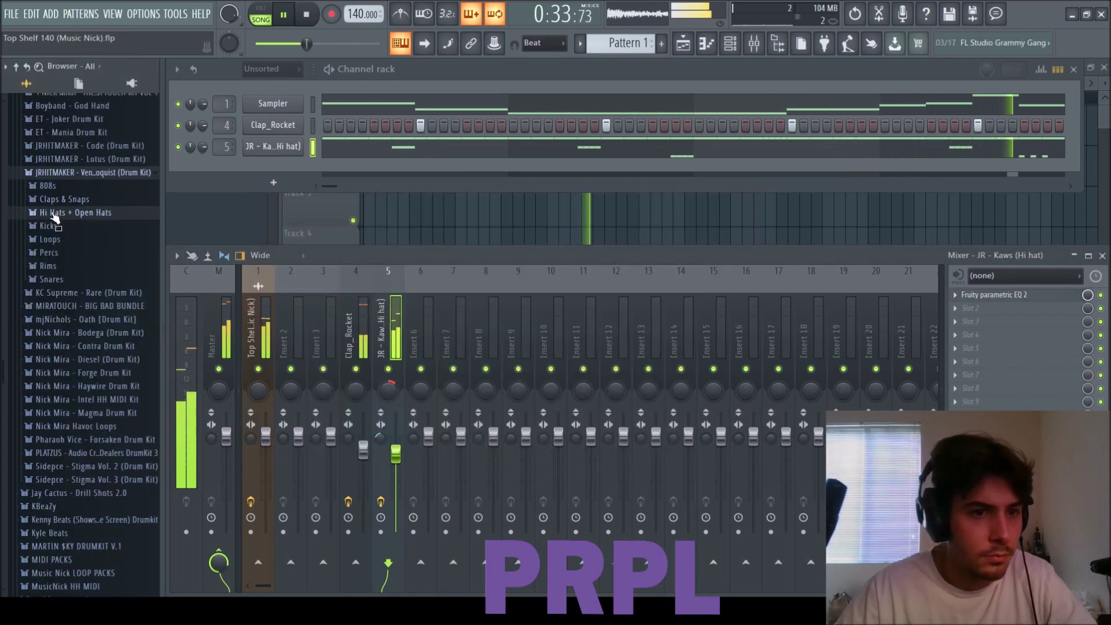
pyautogui.scroll(5, 49, 190)
pyautogui.click(40, 295)
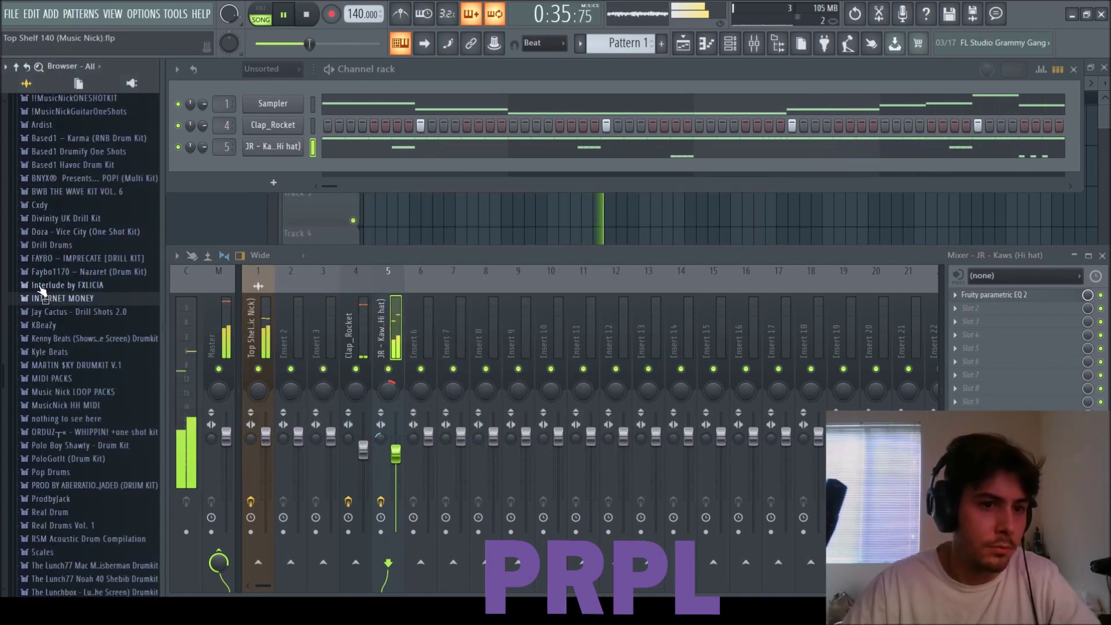
pyautogui.scroll(-2, 64, 303)
pyautogui.click(57, 255)
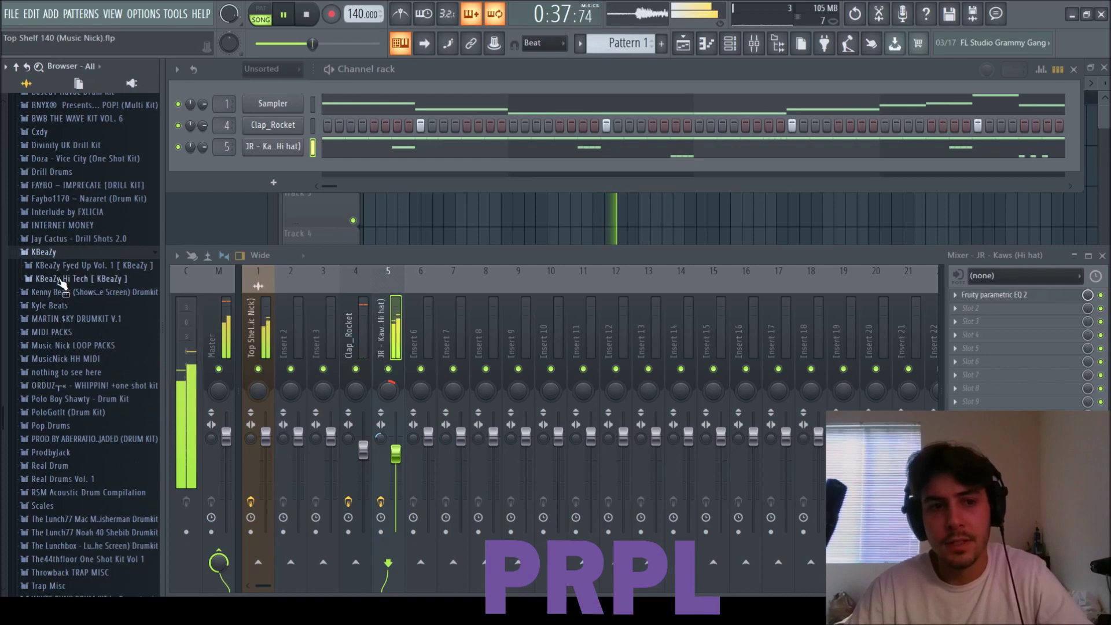
pyautogui.click(77, 267)
pyautogui.click(73, 279)
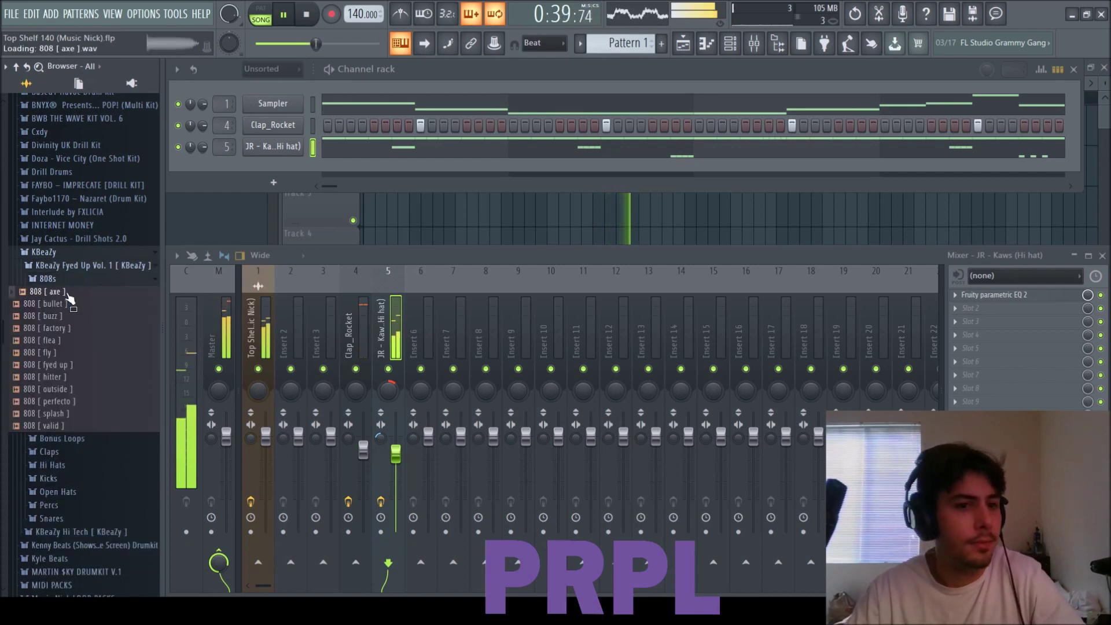
pyautogui.click(67, 304)
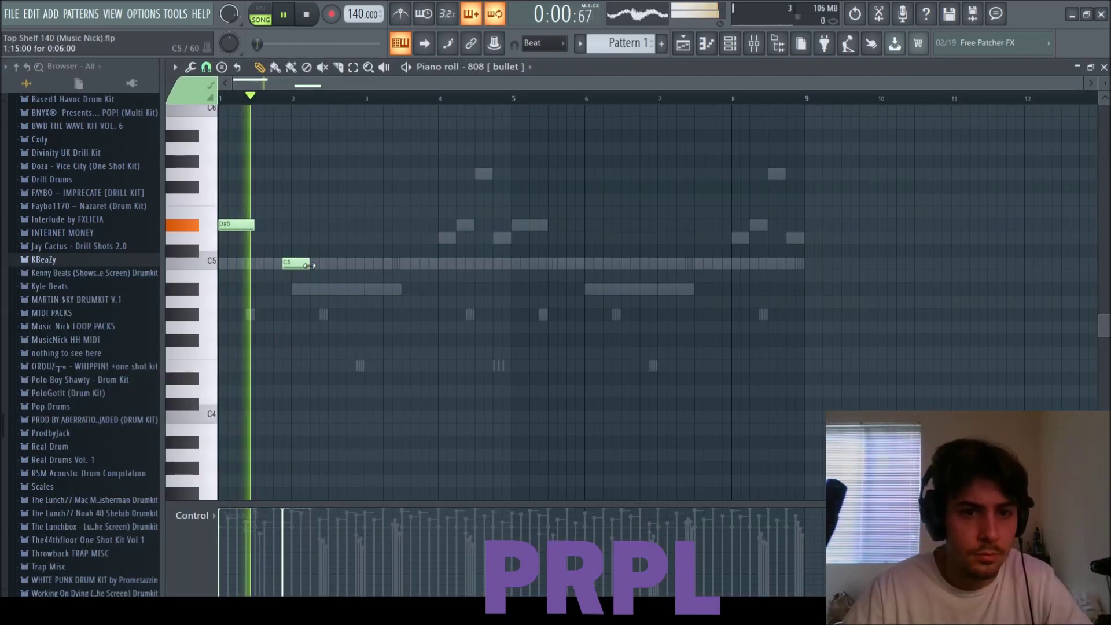
# - Add an A#4 808 note from beat 2 of bar 2 and a short A#4 slide note at the start of that bar
pyautogui.moveTo(336, 290); pyautogui.dragTo(364, 296)
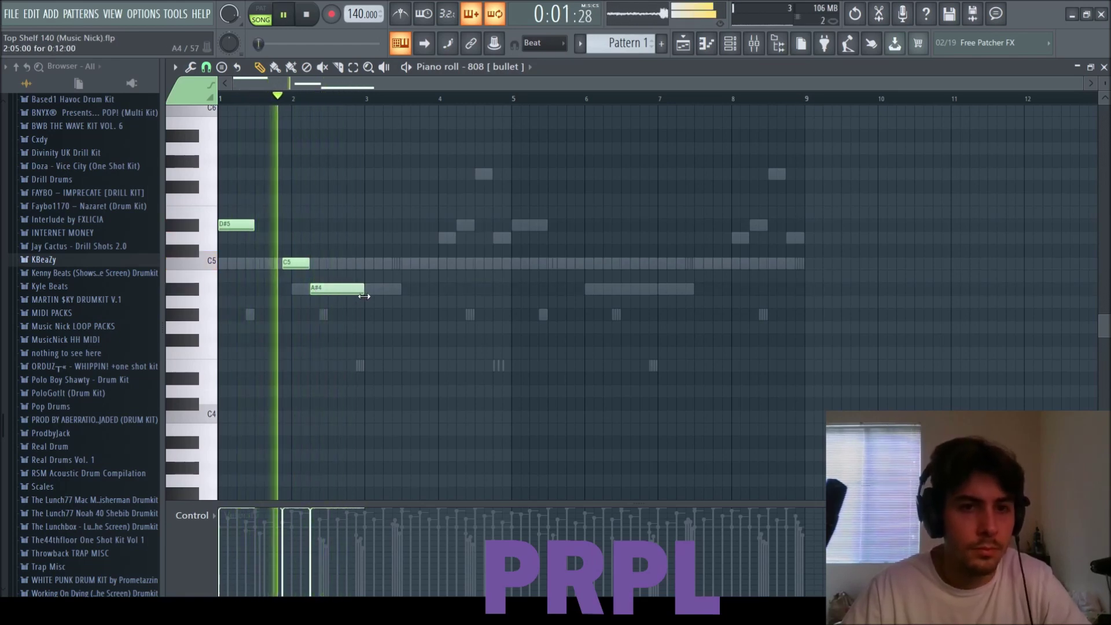
pyautogui.click(210, 96)
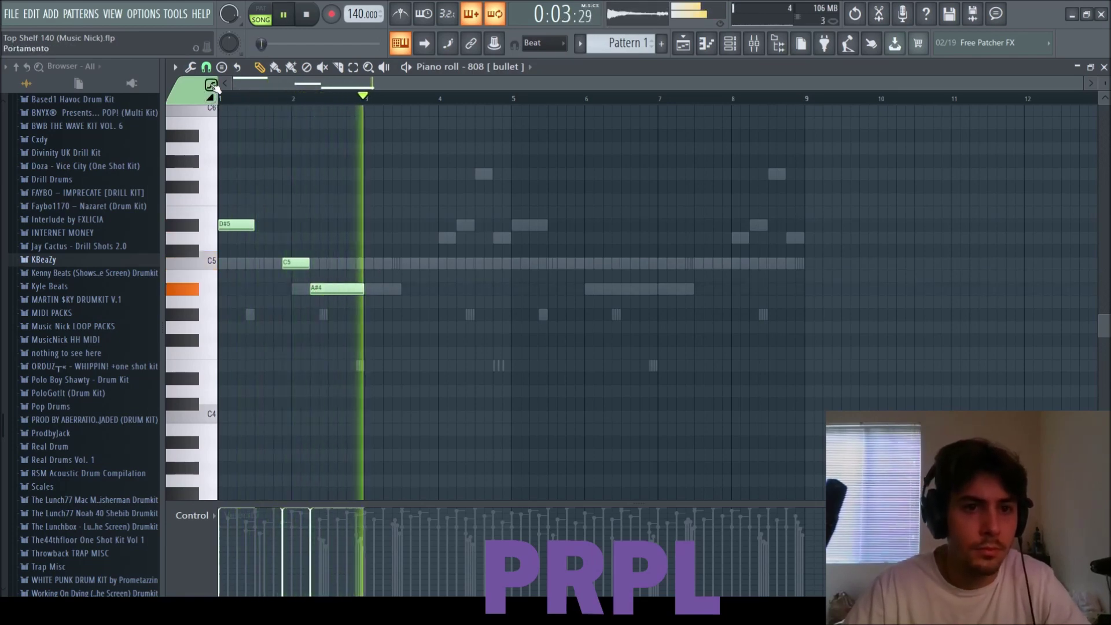
pyautogui.scroll(3, 295, 295)
pyautogui.click(303, 290)
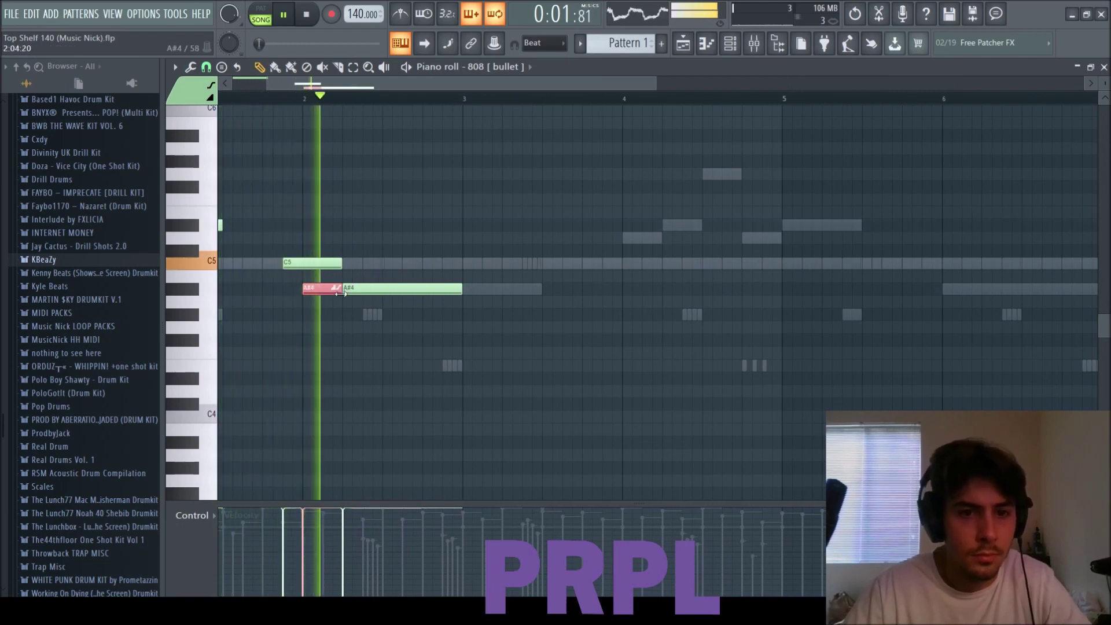
pyautogui.moveTo(420, 288); pyautogui.dragTo(313, 290)
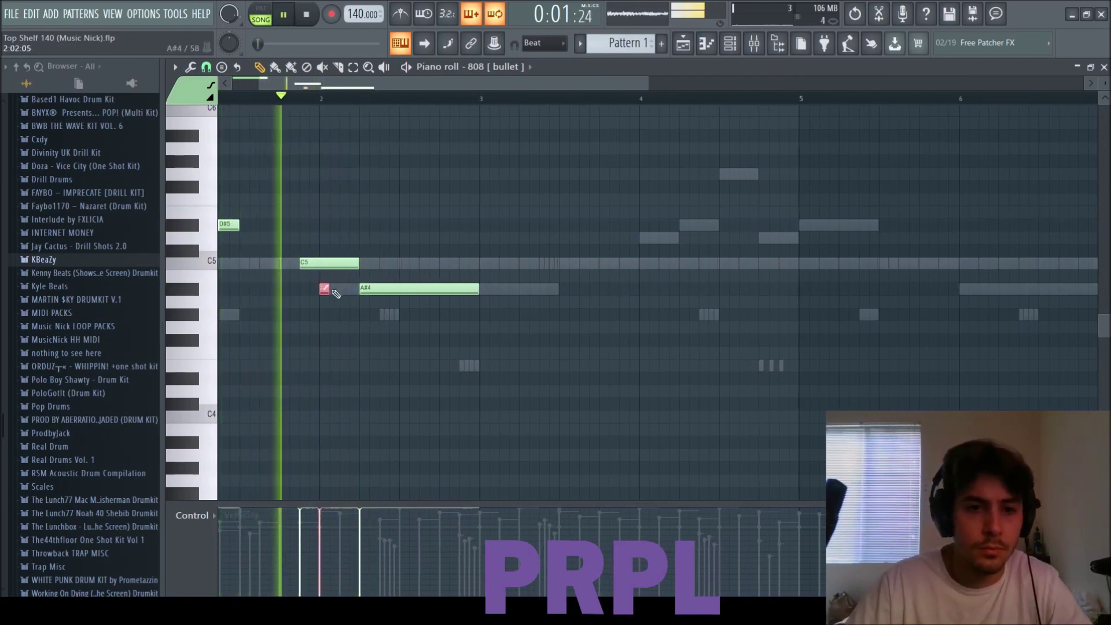
pyautogui.scroll(-3, 340, 99)
pyautogui.moveTo(432, 287); pyautogui.dragTo(406, 287)
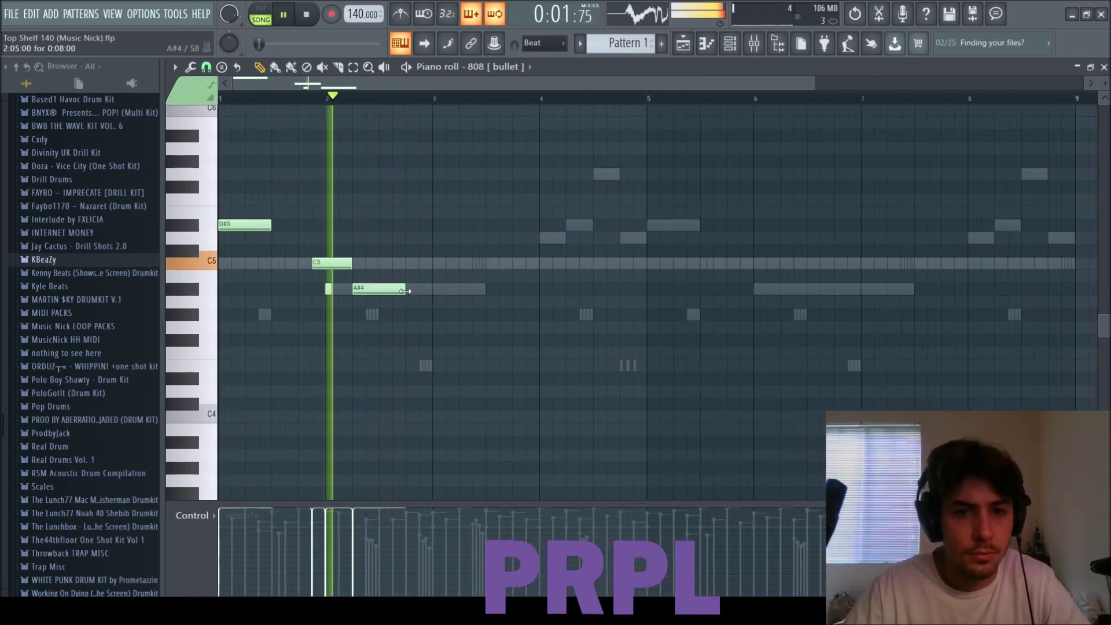
# - Extend and repeat the 808's A#4 notes to mid bar 3, and continue through bar 4 with C5, D#5, G5 and D5 notes and slides
pyautogui.click(409, 287)
pyautogui.click(457, 288)
pyautogui.rightClick(457, 286)
pyautogui.moveTo(425, 288); pyautogui.dragTo(432, 288)
pyautogui.press('space')
pyautogui.press('space')
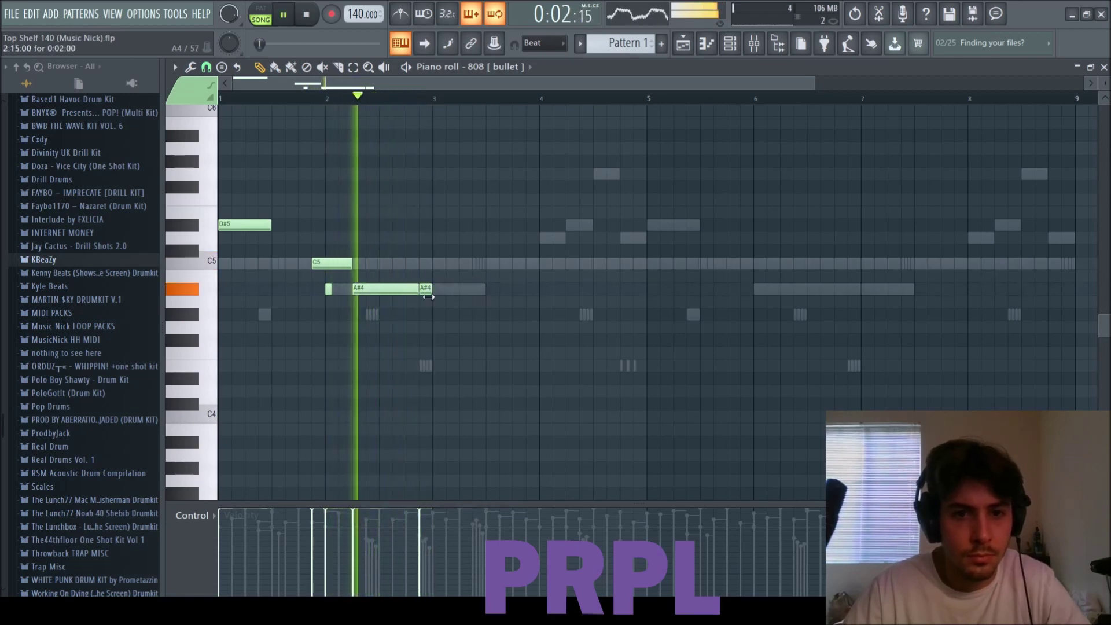
pyautogui.click(439, 288)
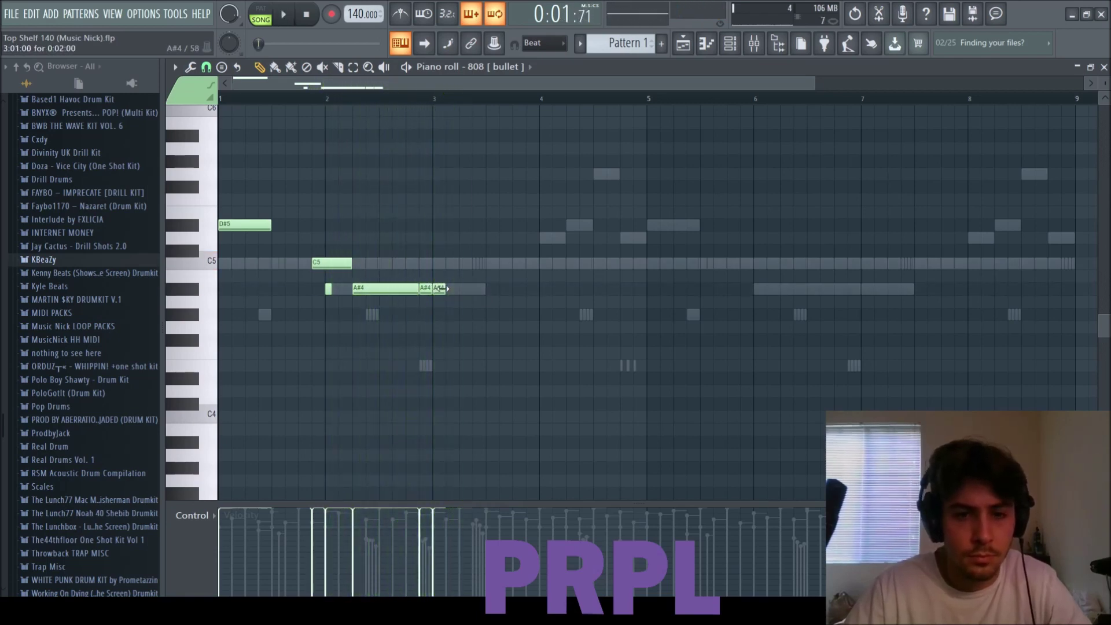
pyautogui.moveTo(451, 288); pyautogui.dragTo(485, 290)
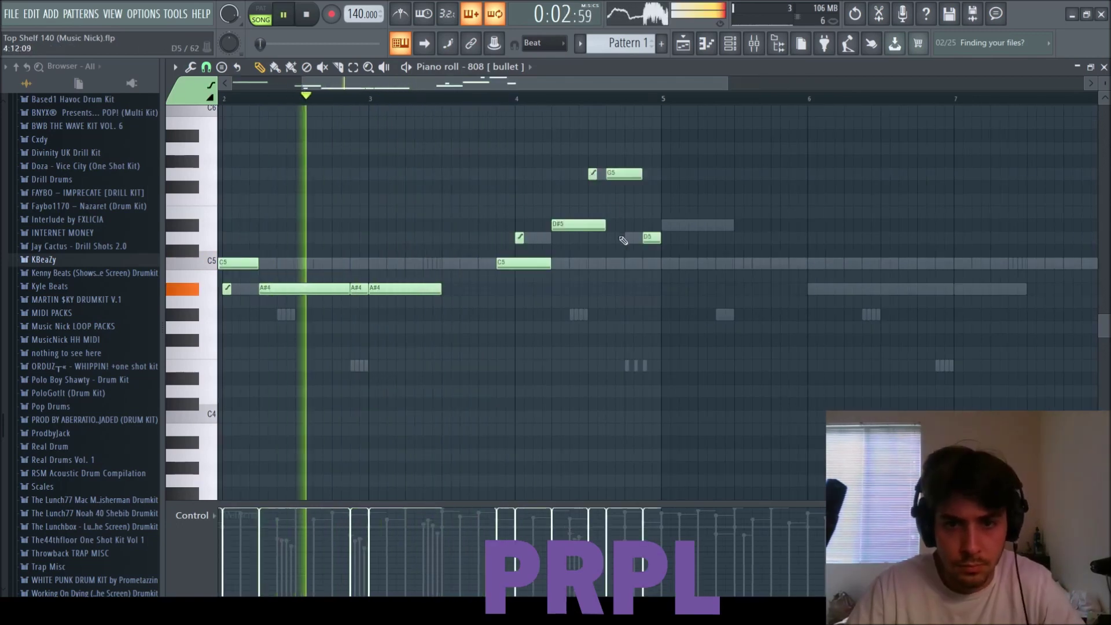
# - Duplicate the four-bar 808 phrase into bars 5 to 8 and remove the D5 slide note near the end of bar 4
pyautogui.scroll(-3, 639, 250)
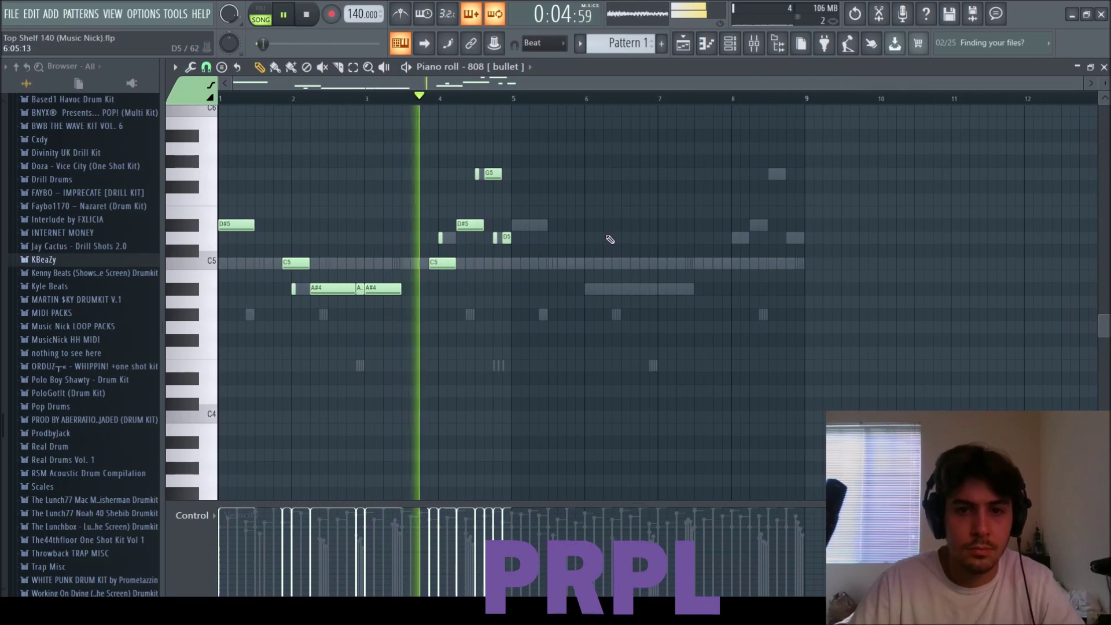
pyautogui.hotkey('ctrl', 'b')
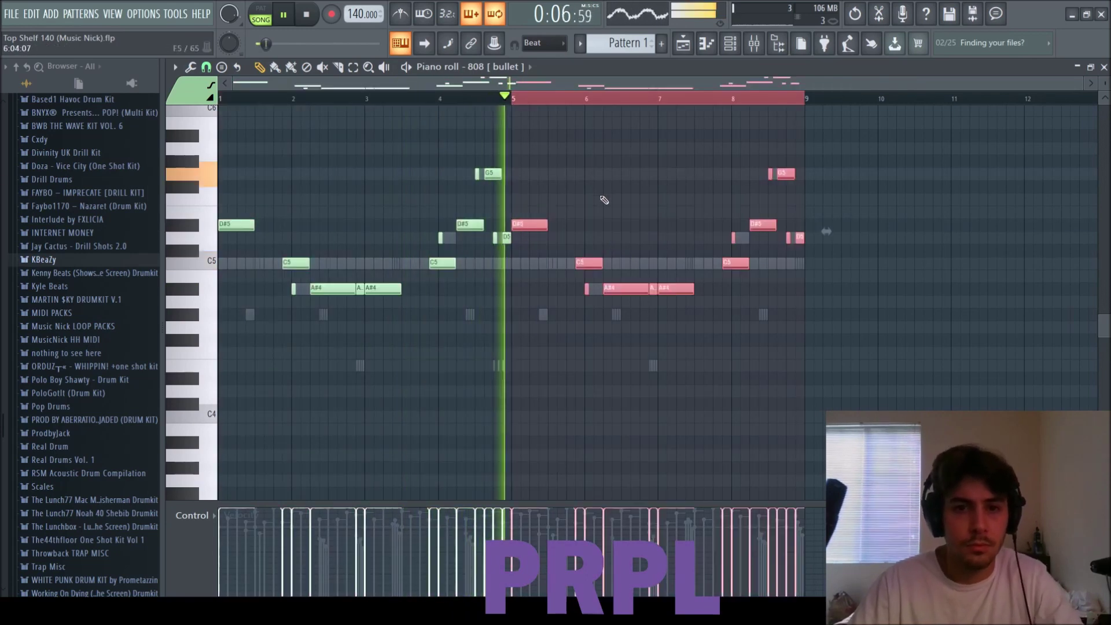
pyautogui.click(495, 235)
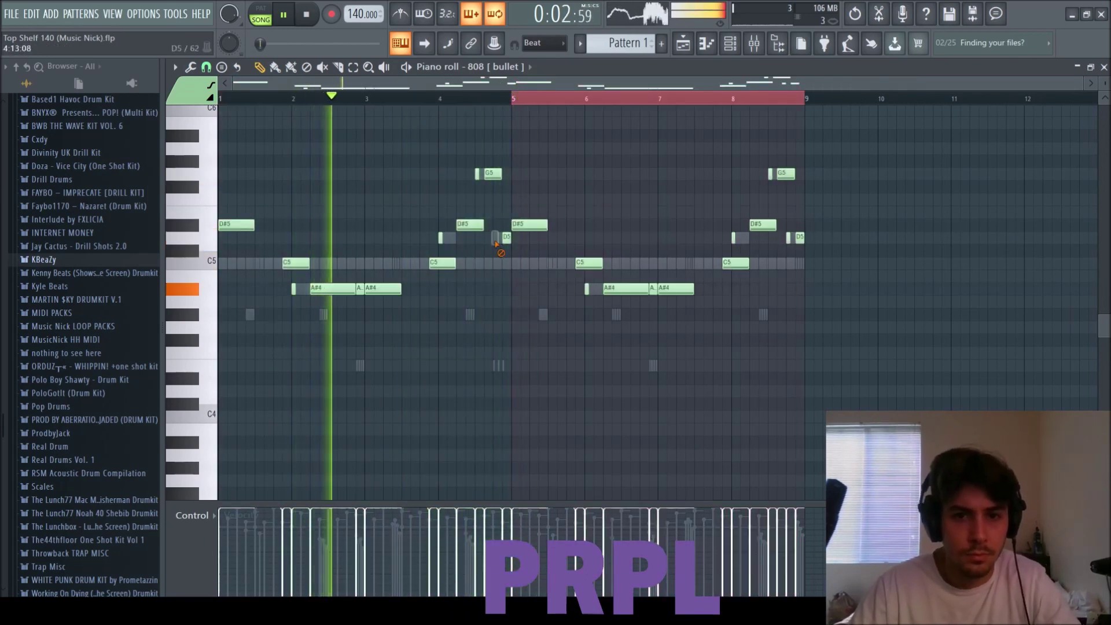
pyautogui.hotkey('ctrl', 'z')
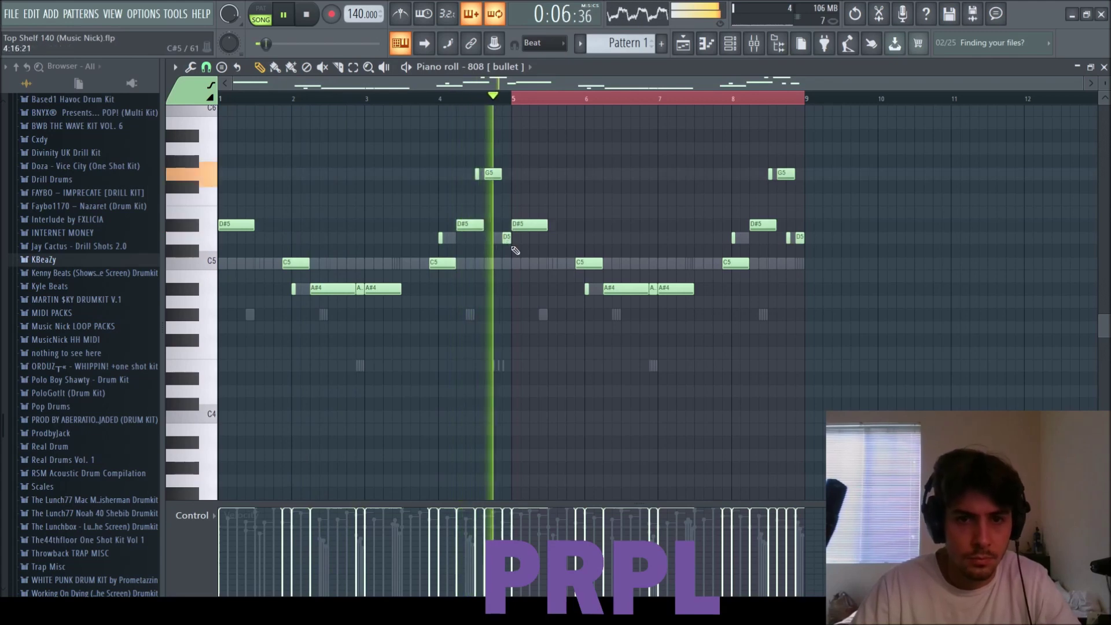
pyautogui.scroll(2, 509, 238)
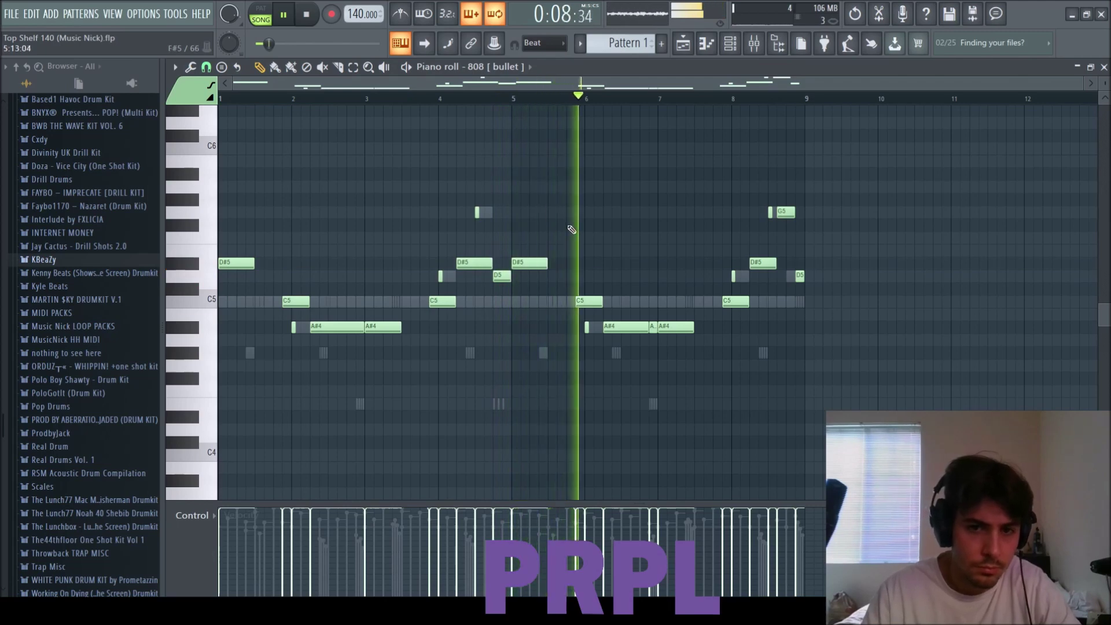
# - Lower the 808 [ bullet ] and Clap_Rocket levels slightly in the mixer
pyautogui.click(1103, 68)
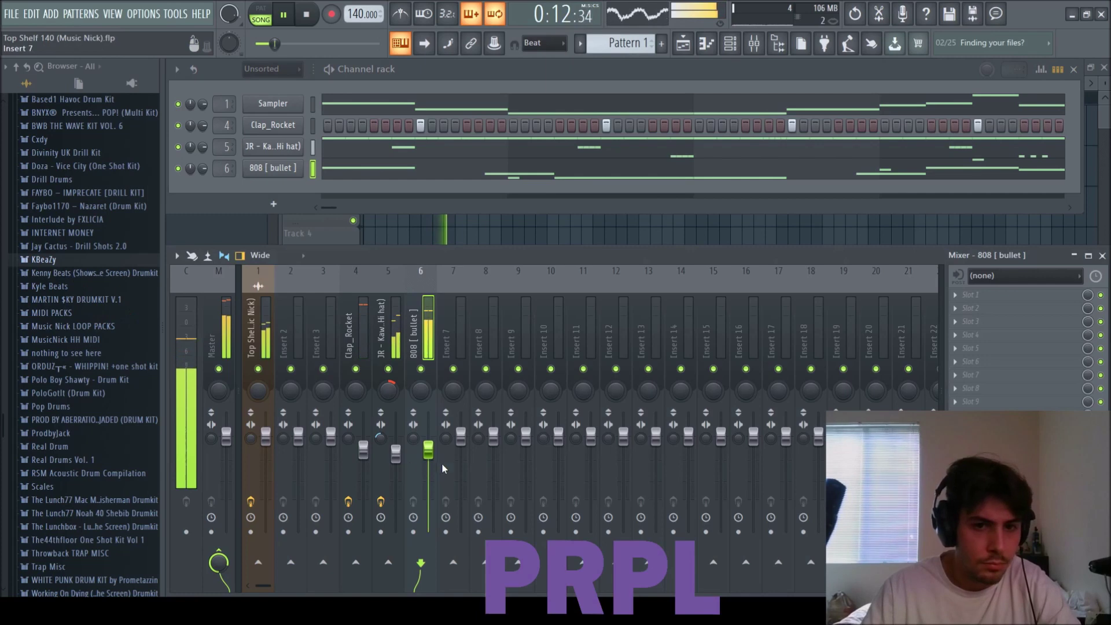
pyautogui.click(366, 453)
# - Load nm - berry kick from the INTERNET MONEY folder's Nick Mira - Forge Drum Kit kicks as a new channel below the 808
pyautogui.scroll(3, 51, 379)
pyautogui.scroll(-3, 58, 290)
pyautogui.click(63, 232)
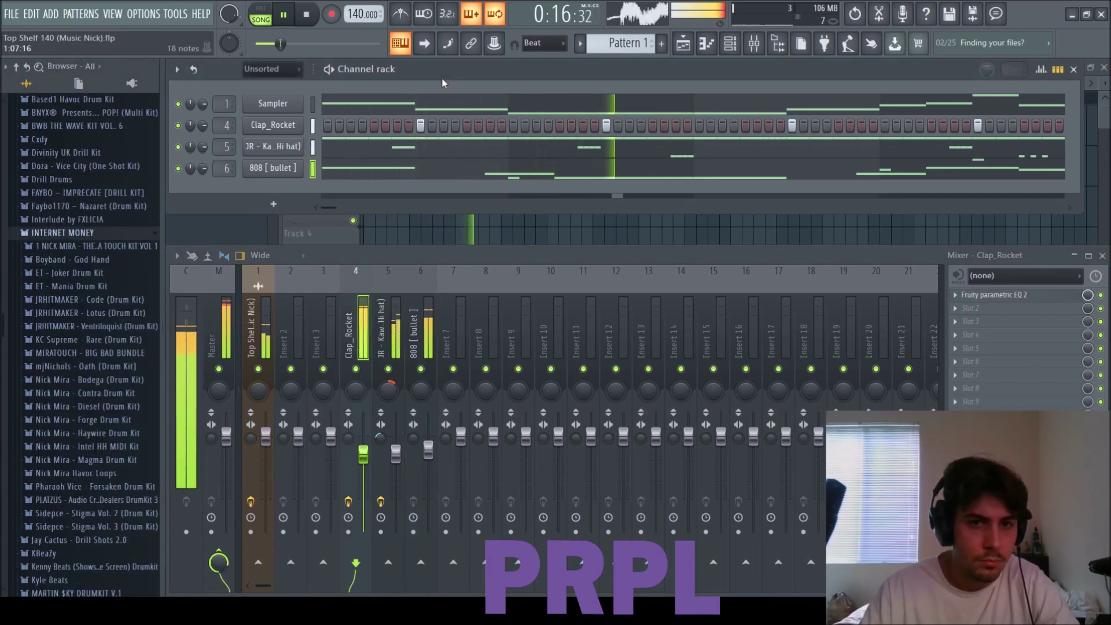
pyautogui.click(75, 420)
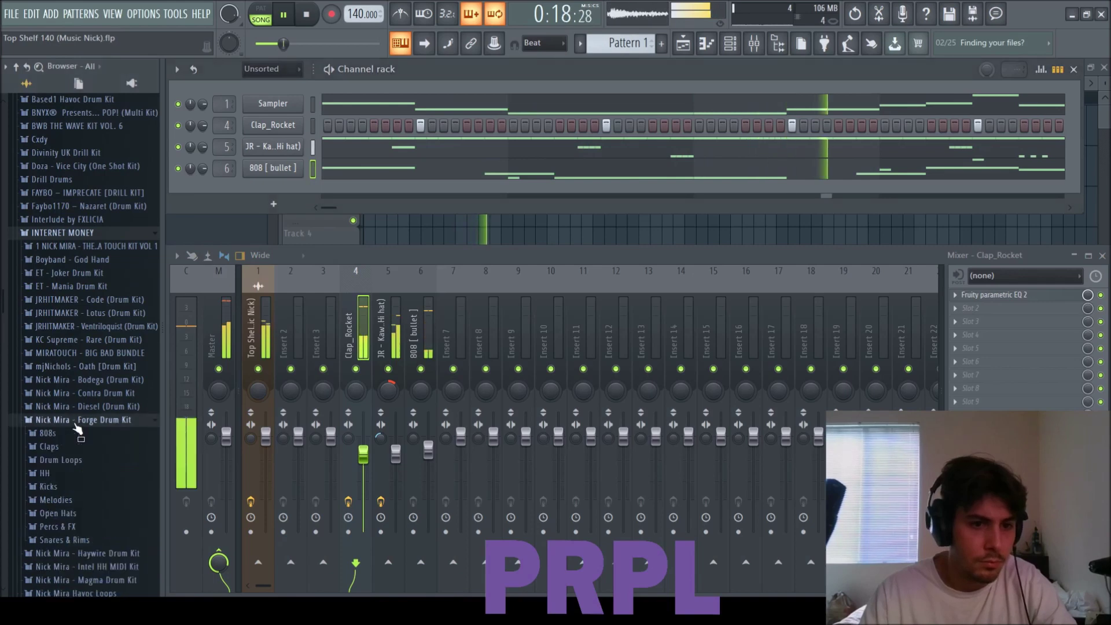
pyautogui.click(63, 414)
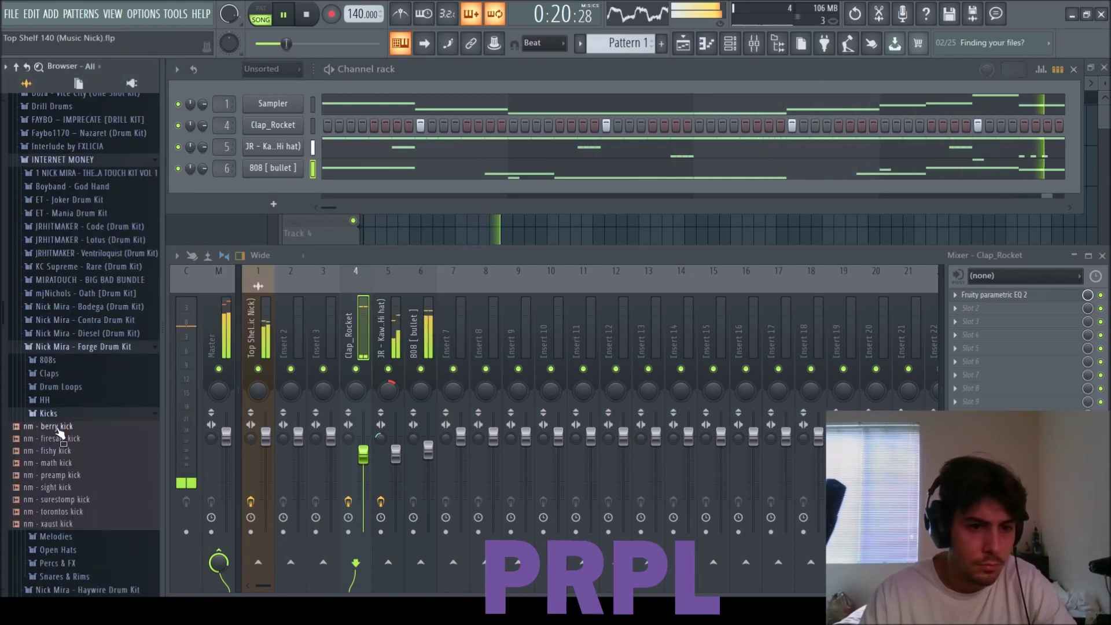
pyautogui.moveTo(357, 174); pyautogui.dragTo(275, 198)
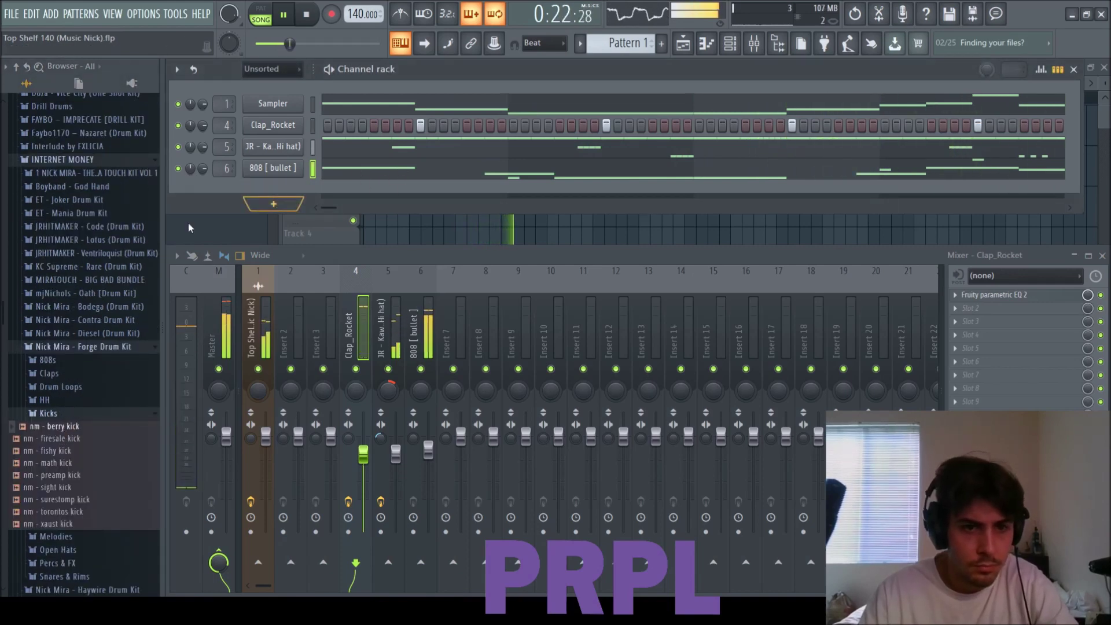
pyautogui.moveTo(87, 421); pyautogui.dragTo(326, 238)
pyautogui.moveTo(291, 190); pyautogui.dragTo(291, 197)
# - Program C5 berry kick hits that follow the 808 note starts over eight bars, and remove the hit near the end of bar 1
pyautogui.click(397, 174)
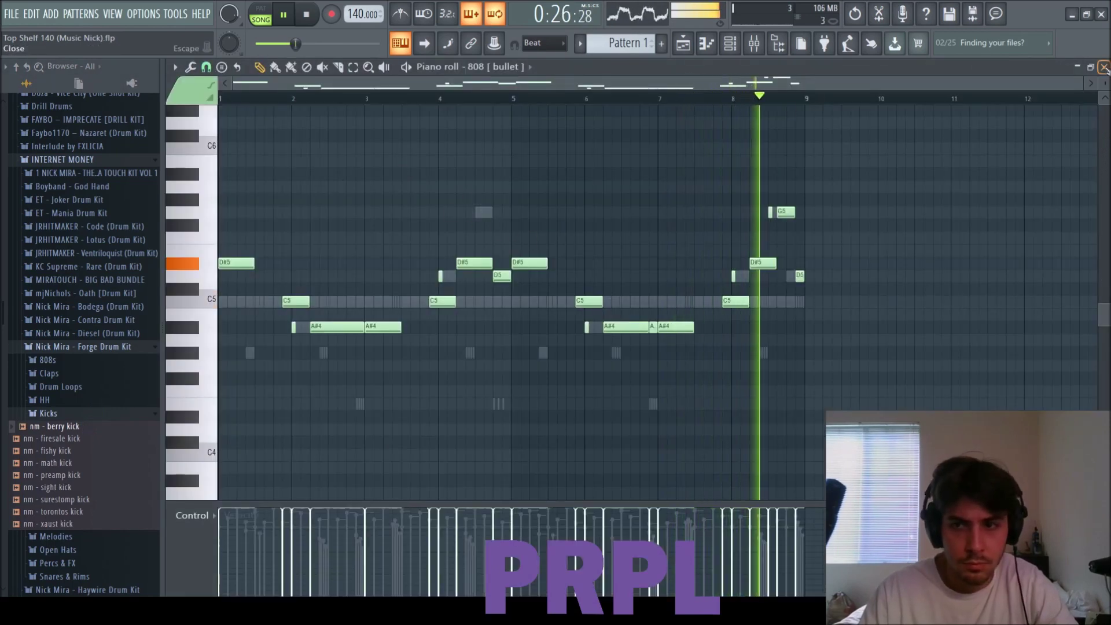
pyautogui.press('F7')
pyautogui.click(291, 195)
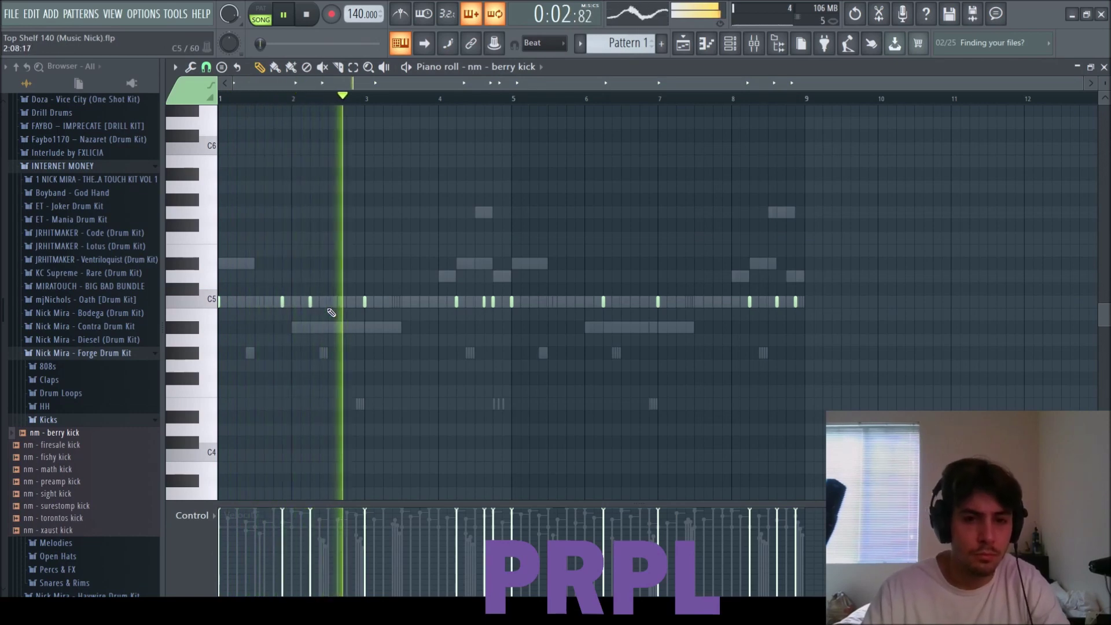
pyautogui.rightClick(283, 302)
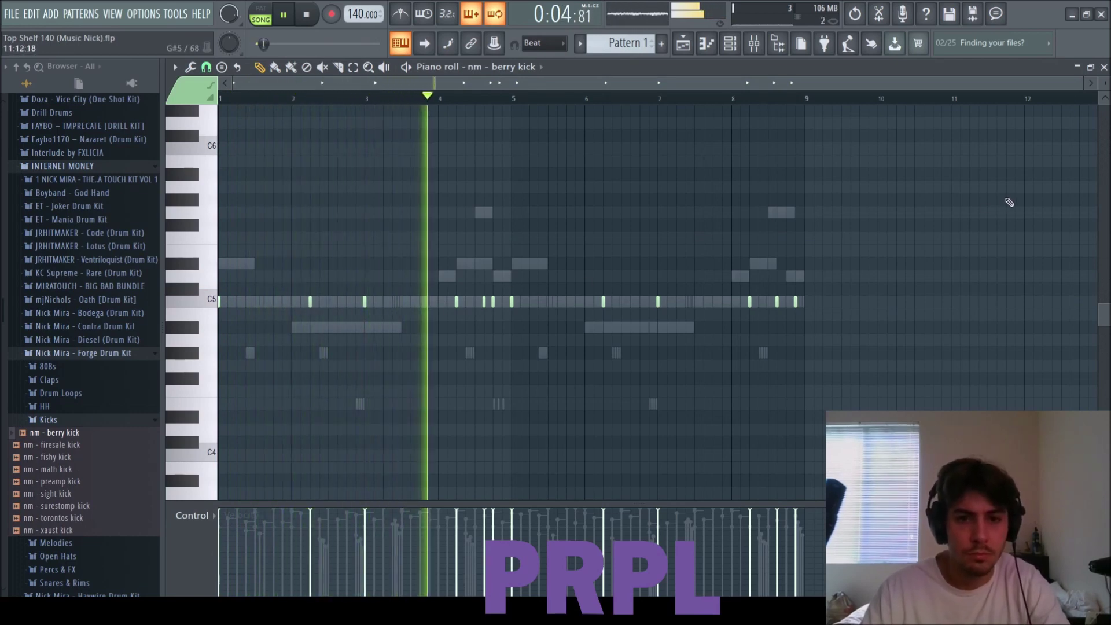
pyautogui.click(1101, 70)
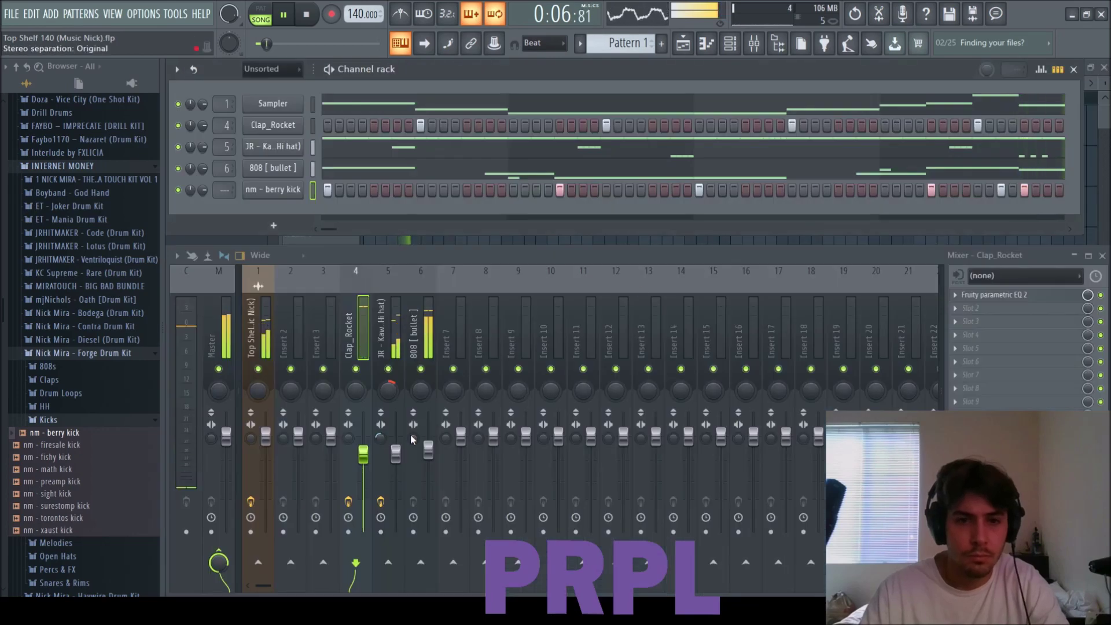
# - Route the berry kick to mixer track 7 and lower its level, and reduce the JR - Kaws hi-hat level slightly
pyautogui.moveTo(460, 440); pyautogui.dragTo(462, 447)
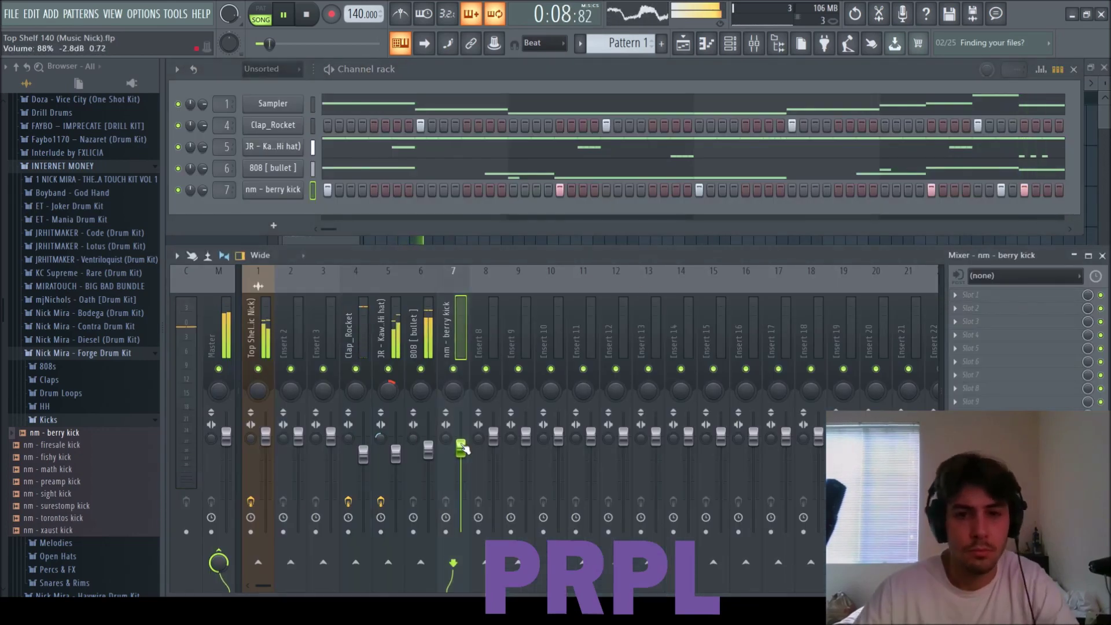
pyautogui.click(66, 421)
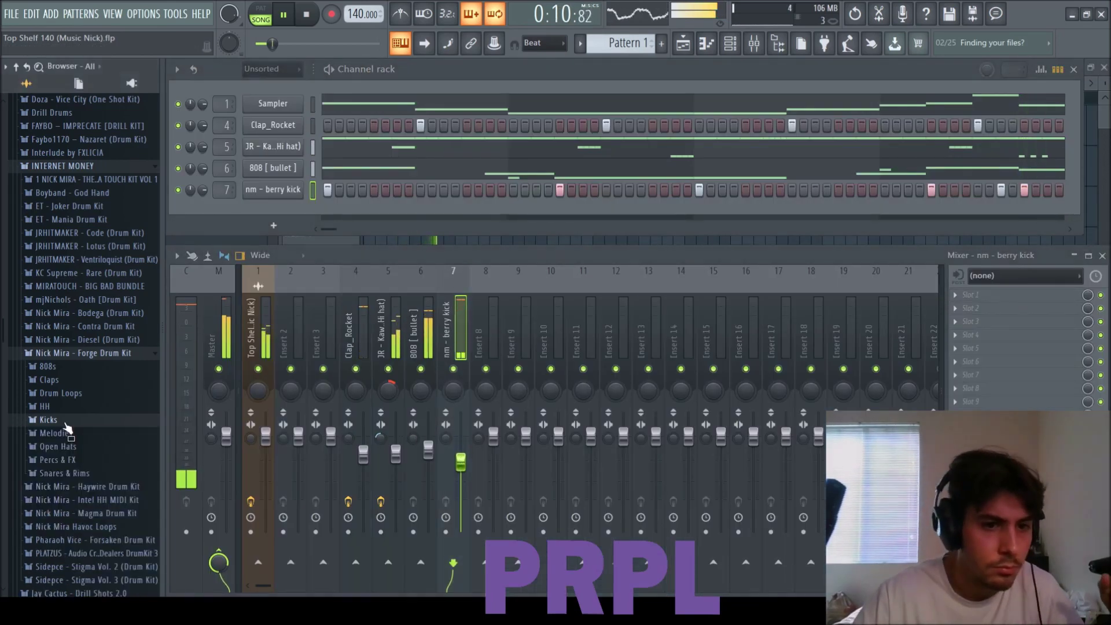
pyautogui.click(396, 450)
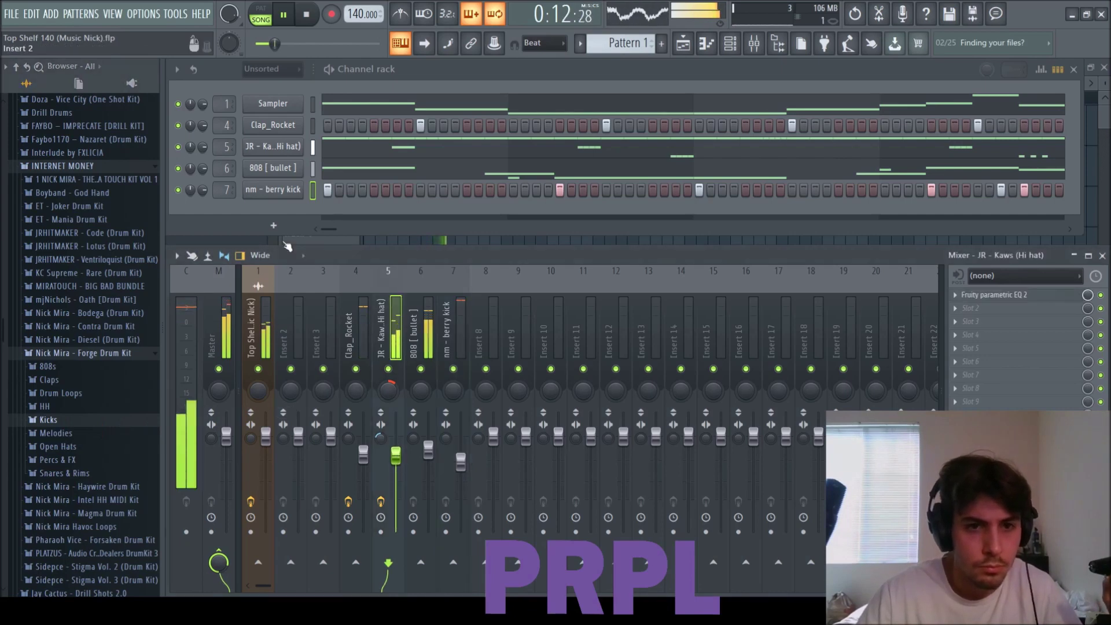
pyautogui.click(364, 161)
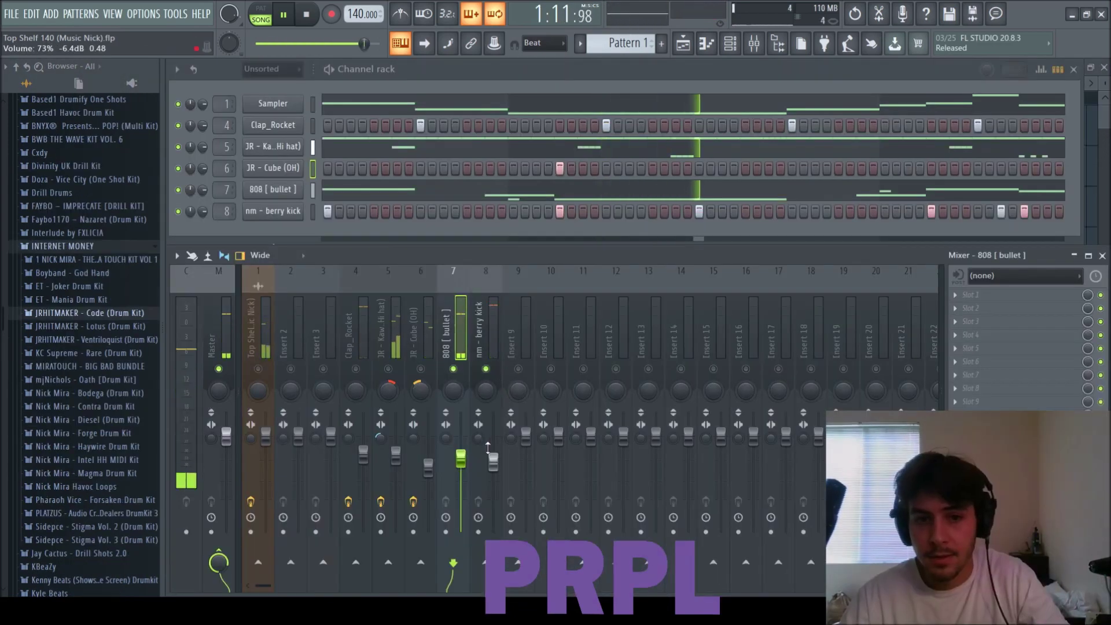
# - Lower the berry kick, Clap_Rocket and JR - Kaws hi-hat levels, and bring the Top Shelf melody down to about 84%
pyautogui.moveTo(493, 462); pyautogui.dragTo(495, 472)
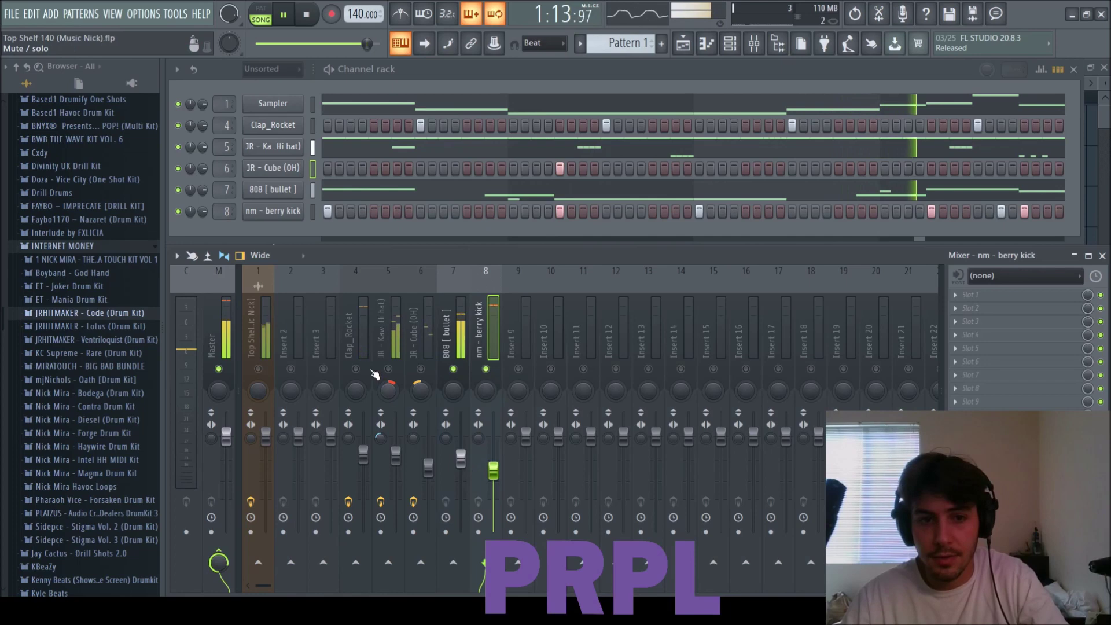
pyautogui.click(396, 457)
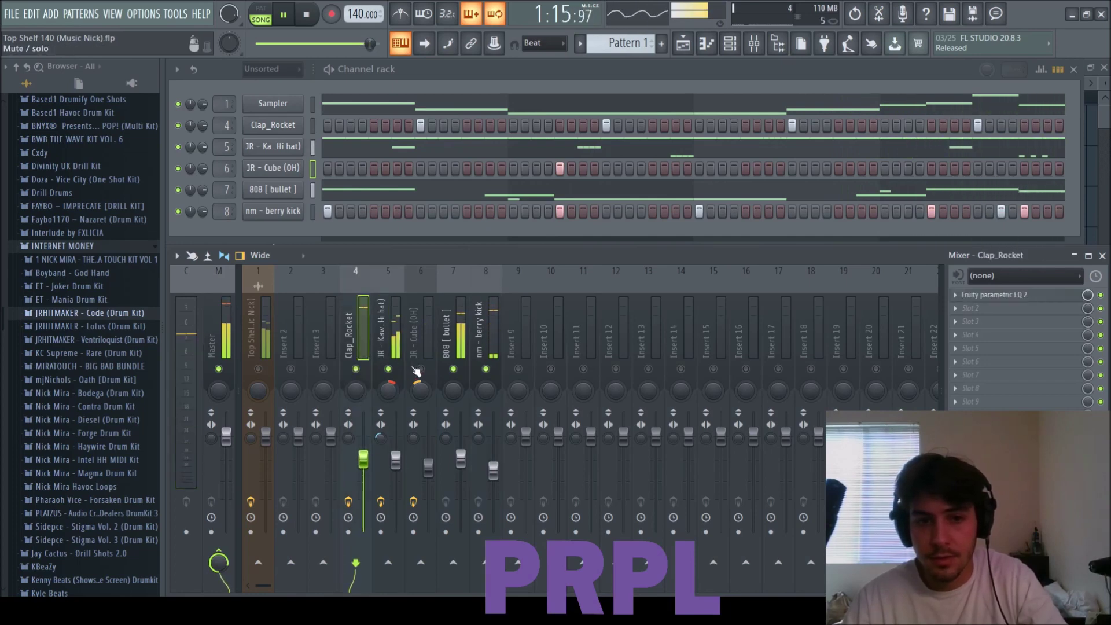
pyautogui.click(429, 466)
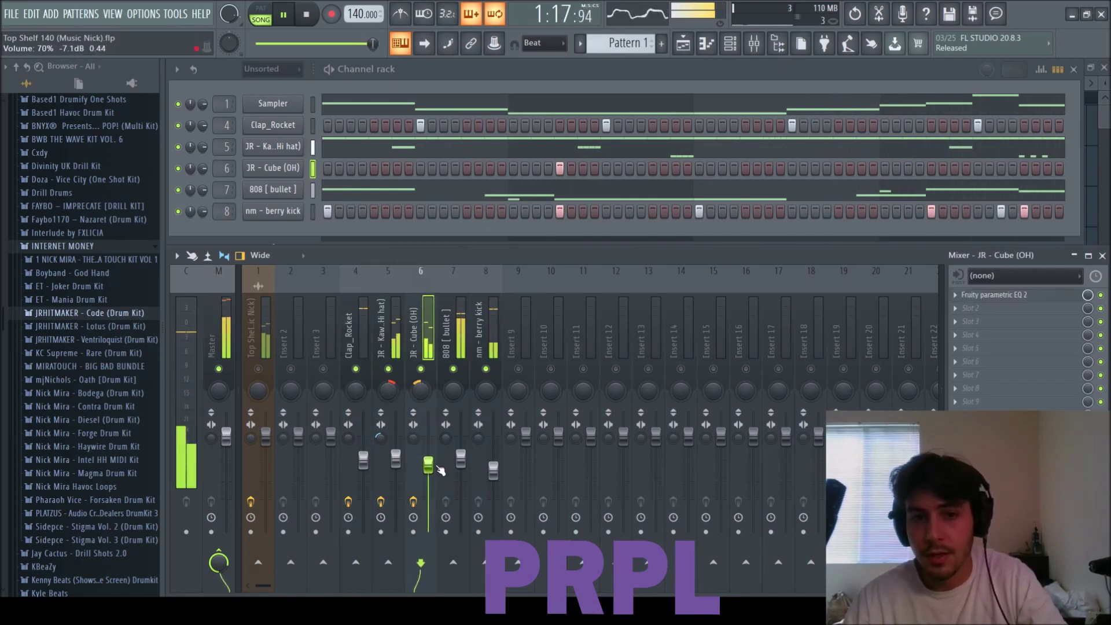
pyautogui.moveTo(363, 460); pyautogui.dragTo(367, 469)
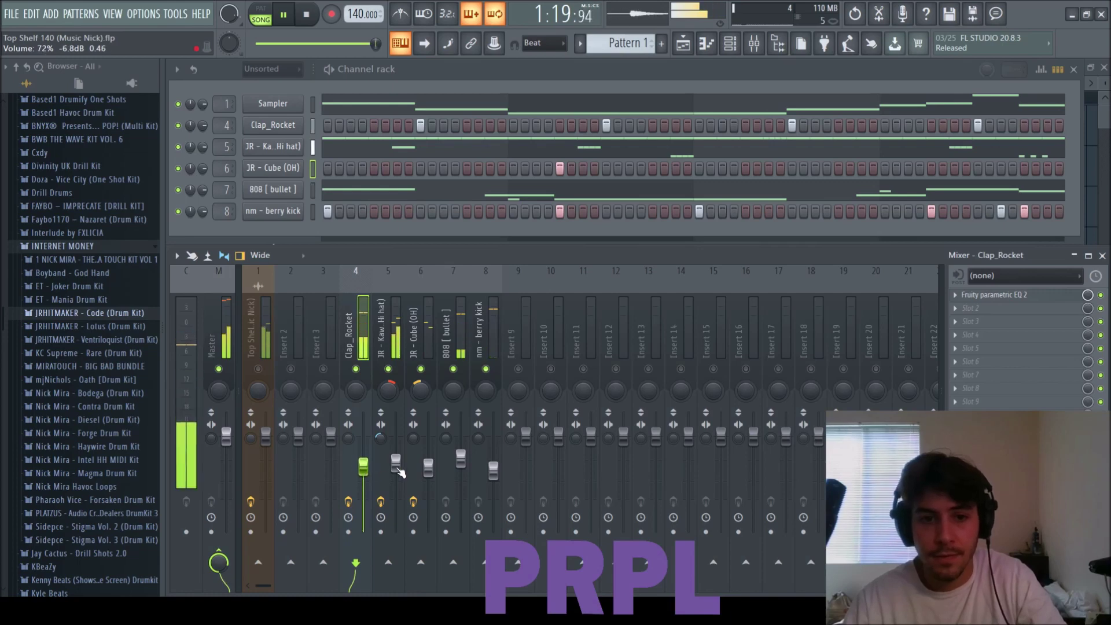
pyautogui.moveTo(268, 438); pyautogui.dragTo(266, 458)
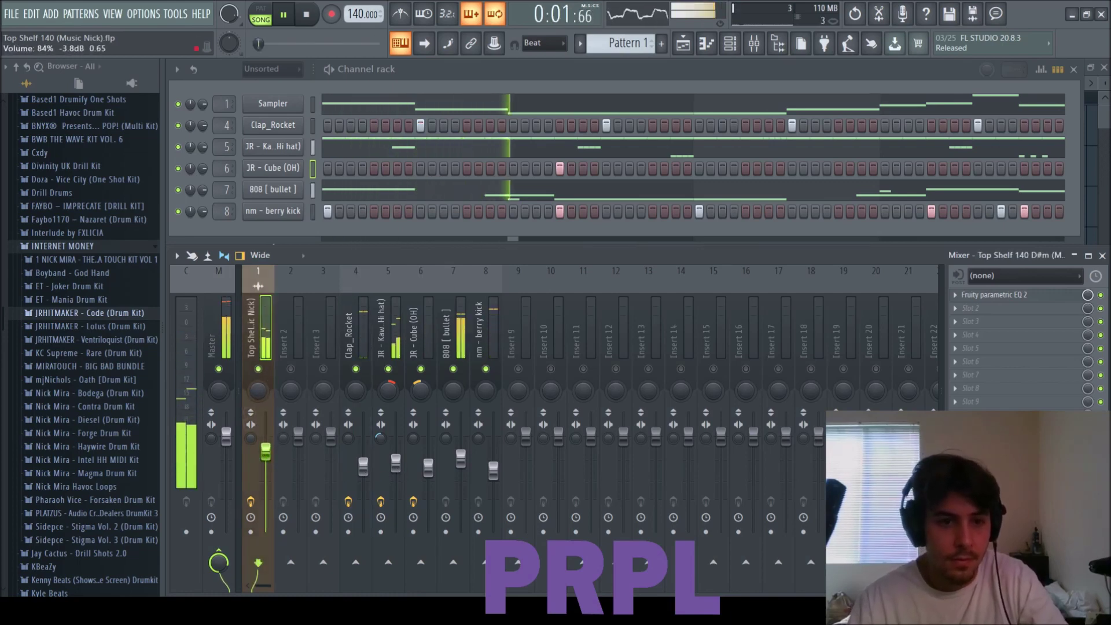
# - Insert TR5 Classic Clipper on the master track
pyautogui.click(230, 334)
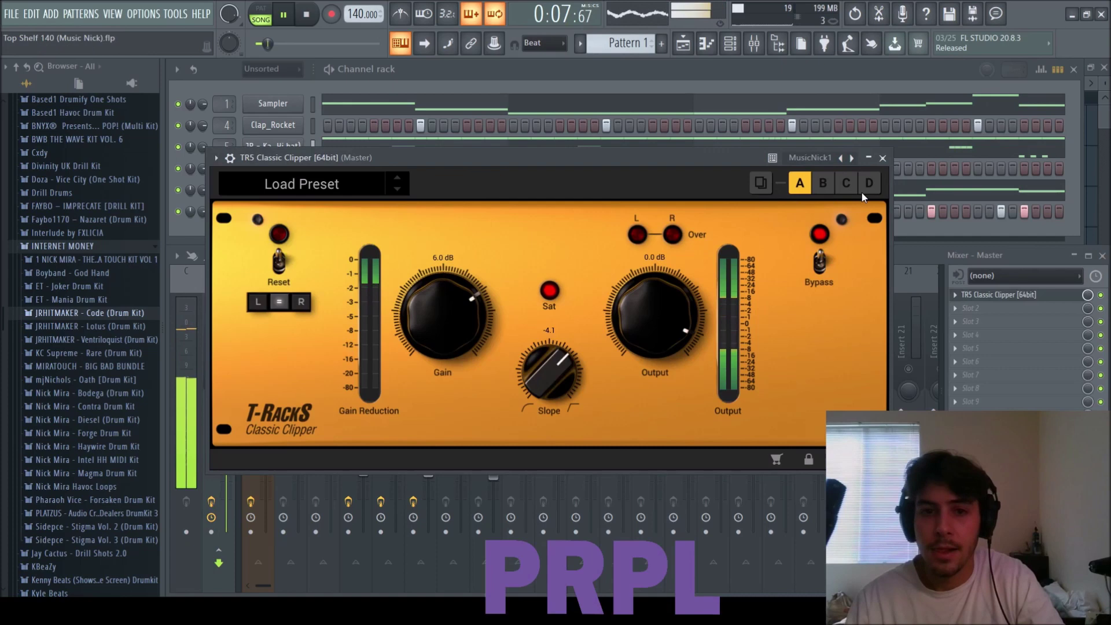
pyautogui.click(882, 158)
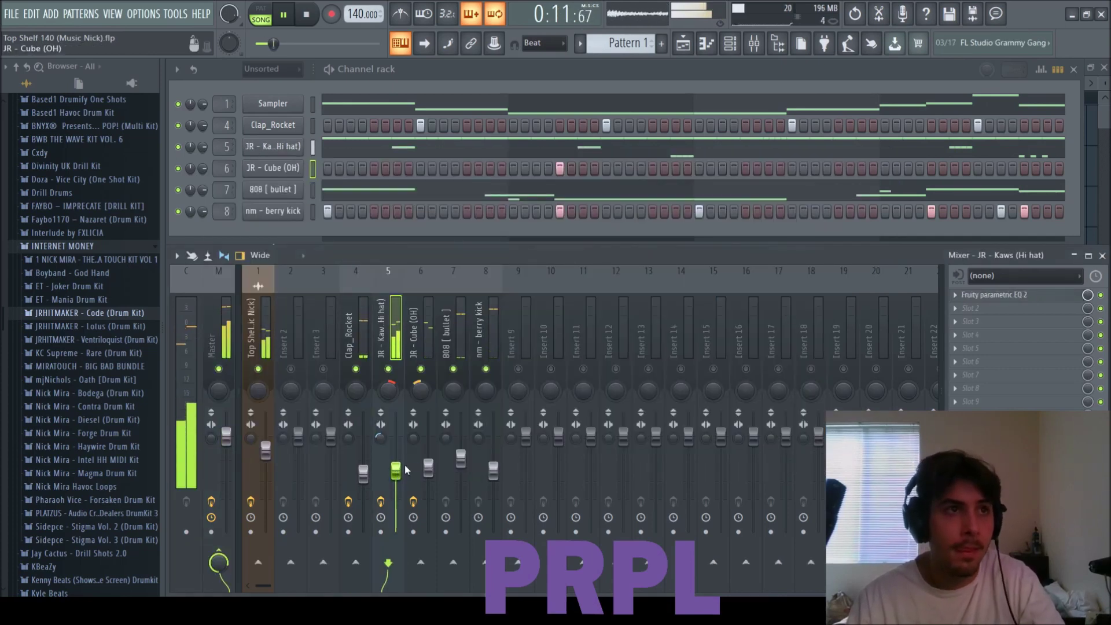
# - Lower the berry kick, melody, clap and open hat levels slightly, and set the JR - Kaws hi-hat to about 63%
pyautogui.press('Left')
pyautogui.moveTo(493, 471); pyautogui.dragTo(493, 473)
pyautogui.click(461, 458)
pyautogui.moveTo(266, 450); pyautogui.dragTo(265, 456)
pyautogui.moveTo(364, 472); pyautogui.dragTo(397, 474)
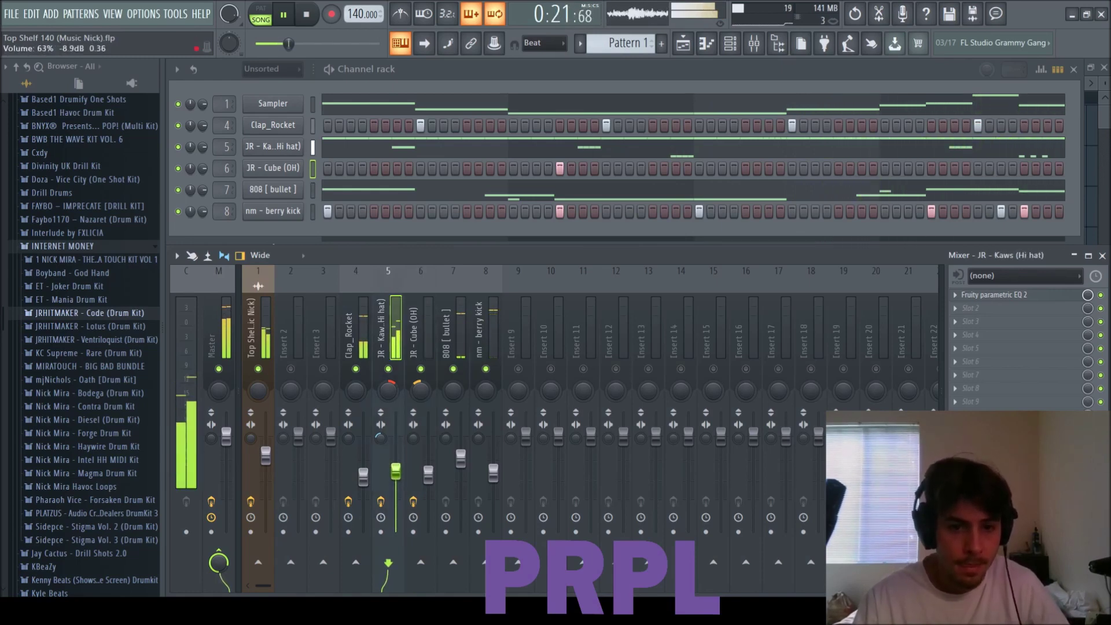
pyautogui.moveTo(429, 476); pyautogui.dragTo(433, 474)
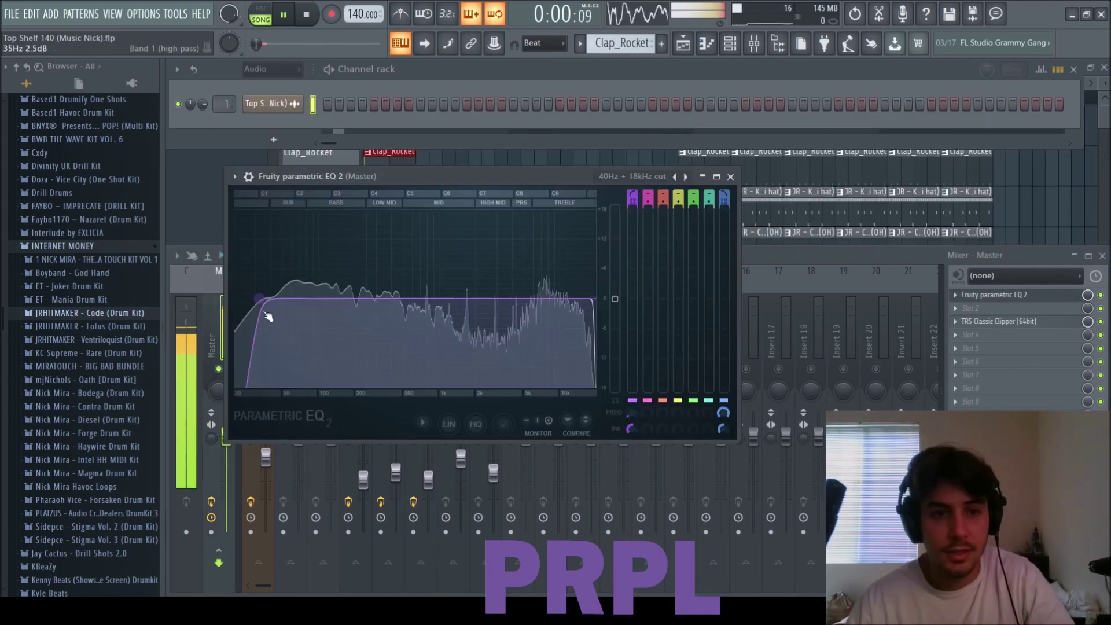
# - Narrow the master Fruity Parametric EQ 2 to a band-pass with the low cut near 295 Hz, and automate its mix level over bars 1 to 8
pyautogui.moveTo(575, 310); pyautogui.dragTo(517, 306)
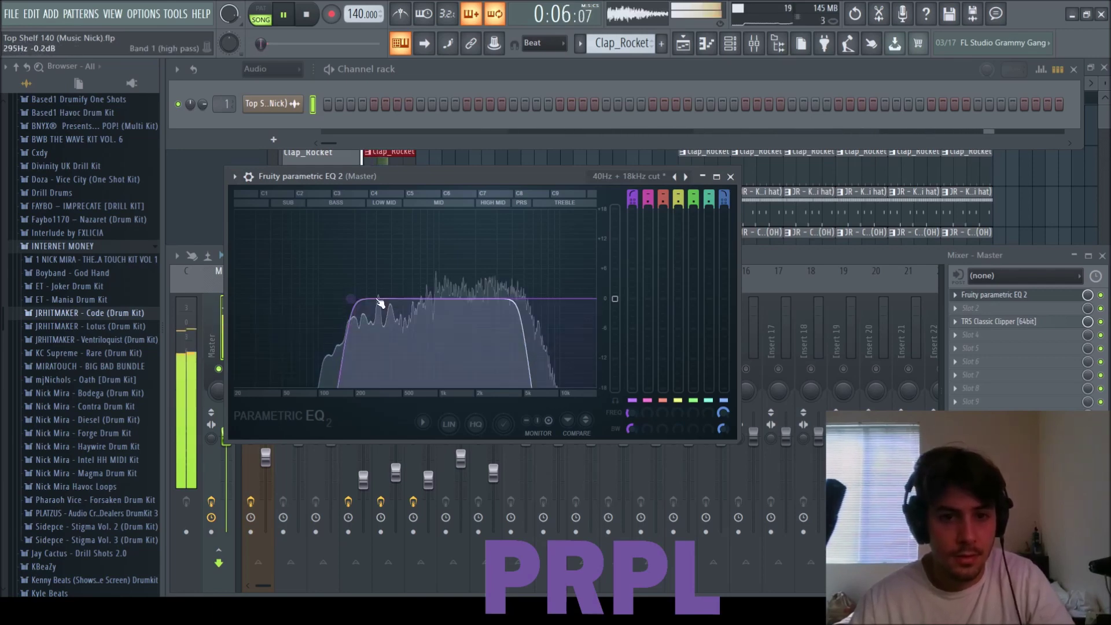
pyautogui.click(995, 295)
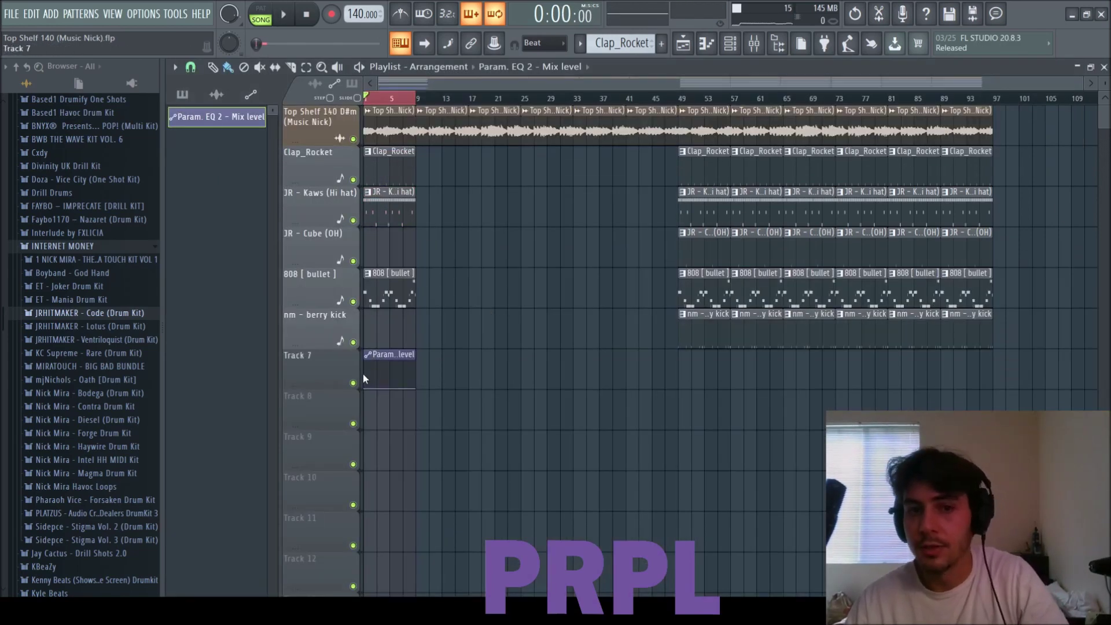
pyautogui.moveTo(363, 387); pyautogui.dragTo(366, 372)
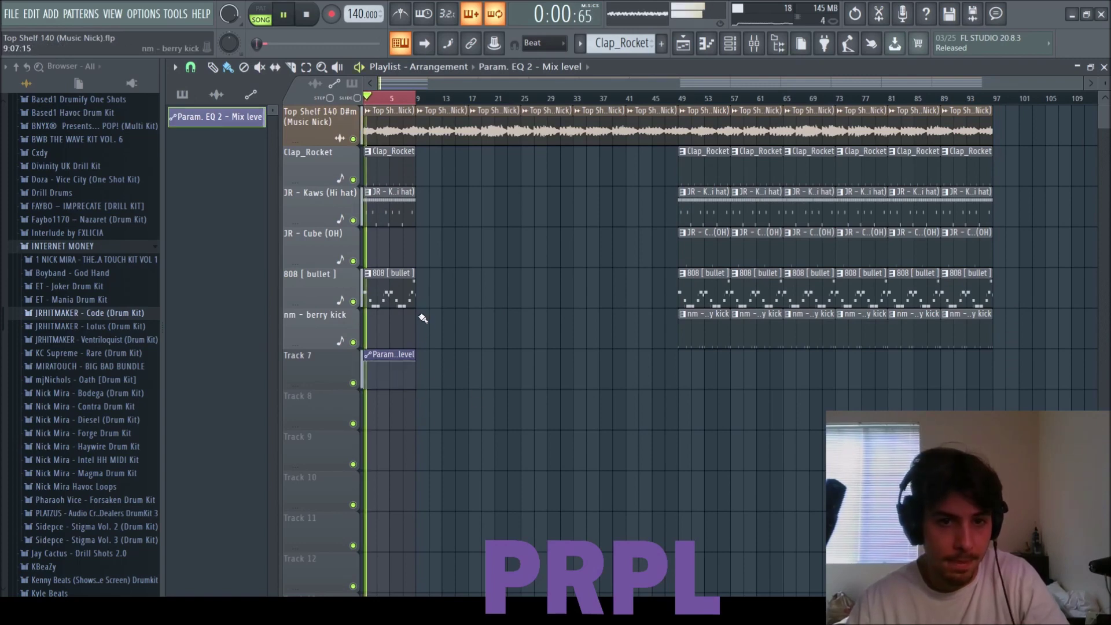
# - Shorten the intro's clap, hi-hat and 808 clips so they end at the start of bar 8
pyautogui.scroll(2, 414, 180)
pyautogui.scroll(-2, 418, 206)
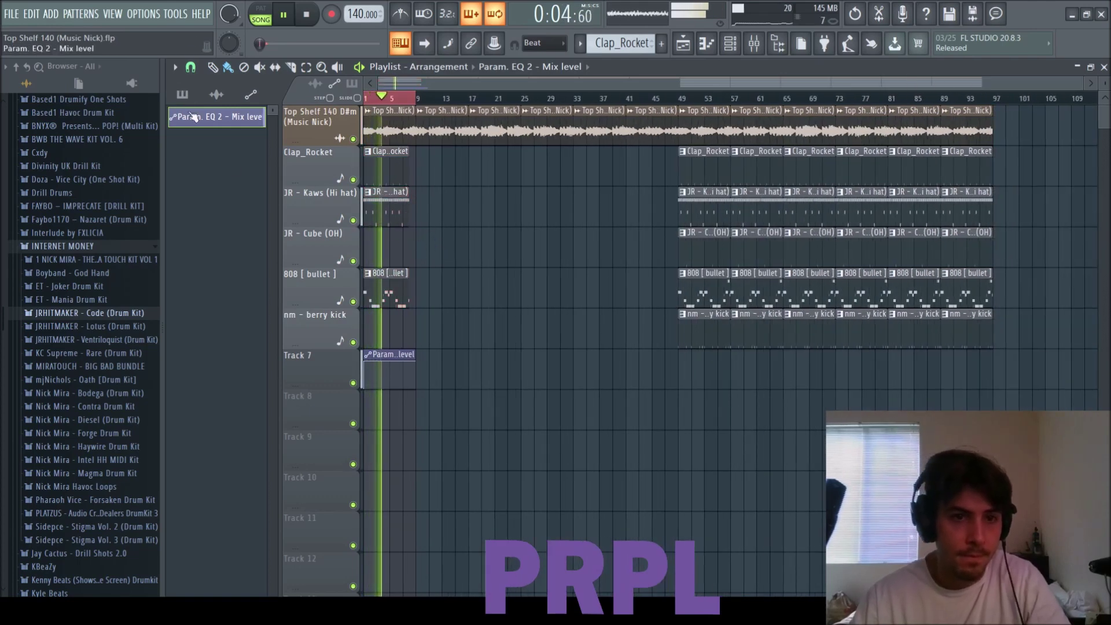
# - Place the hey nick vocal tag from the nothing to see here folder on Track 8, starting late in bar 2
pyautogui.scroll(-10, 76, 289)
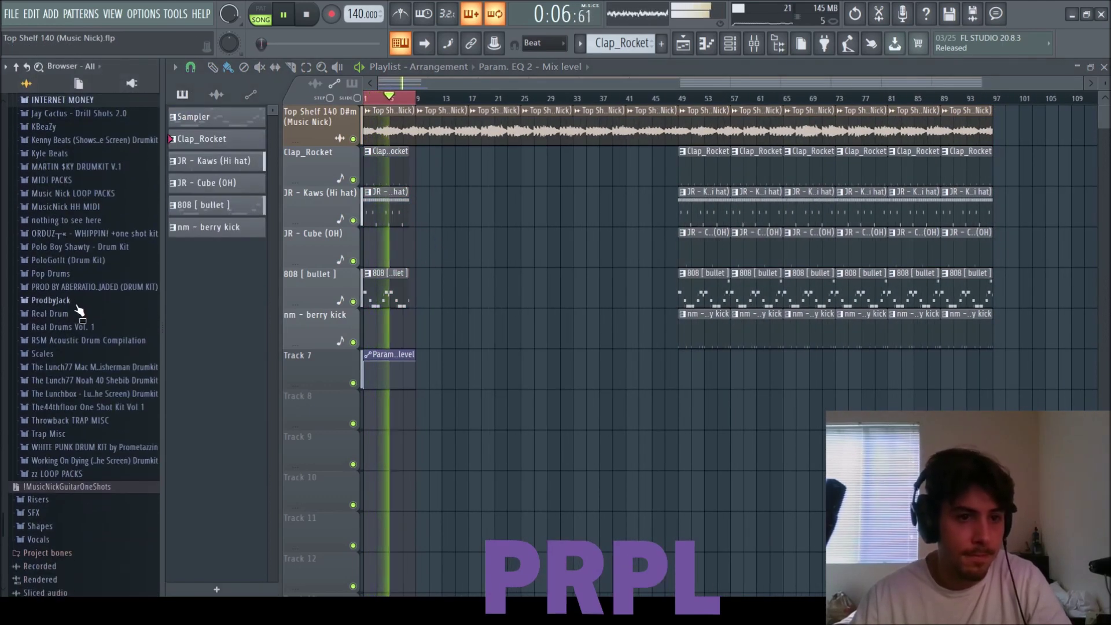
pyautogui.click(64, 220)
pyautogui.moveTo(423, 451); pyautogui.dragTo(391, 451)
pyautogui.scroll(6, 391, 450)
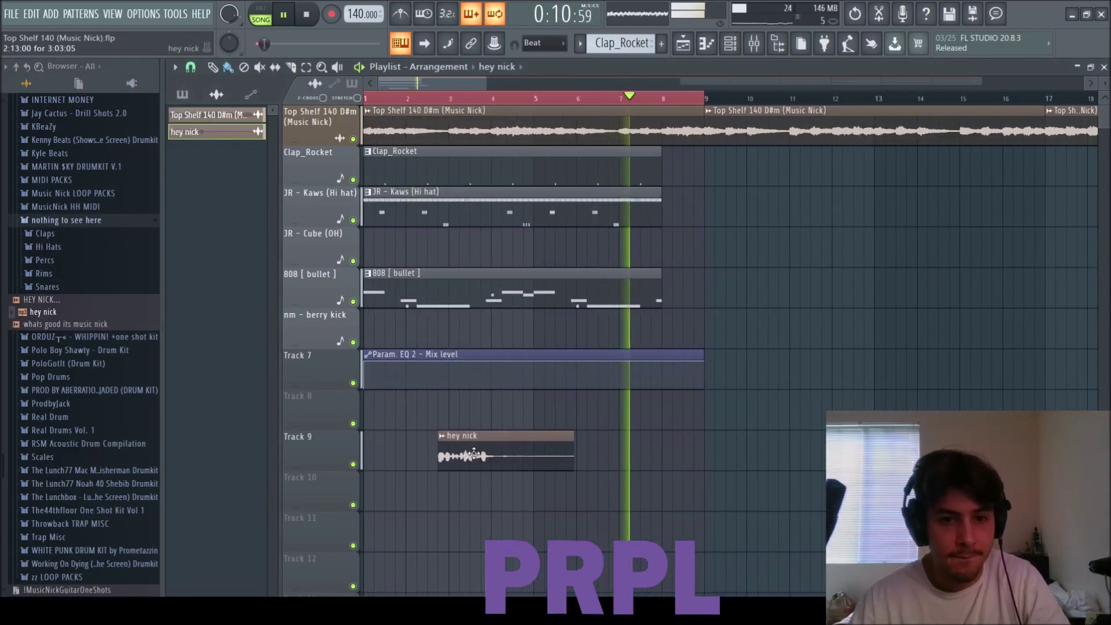
pyautogui.moveTo(478, 455); pyautogui.dragTo(478, 415)
# - Arrange clap, hi-hat and 808 clips in bars 9 to 16, and add all drum and 808 clips including open hat and kick in bars 17 to 24
pyautogui.scroll(-3, 509, 253)
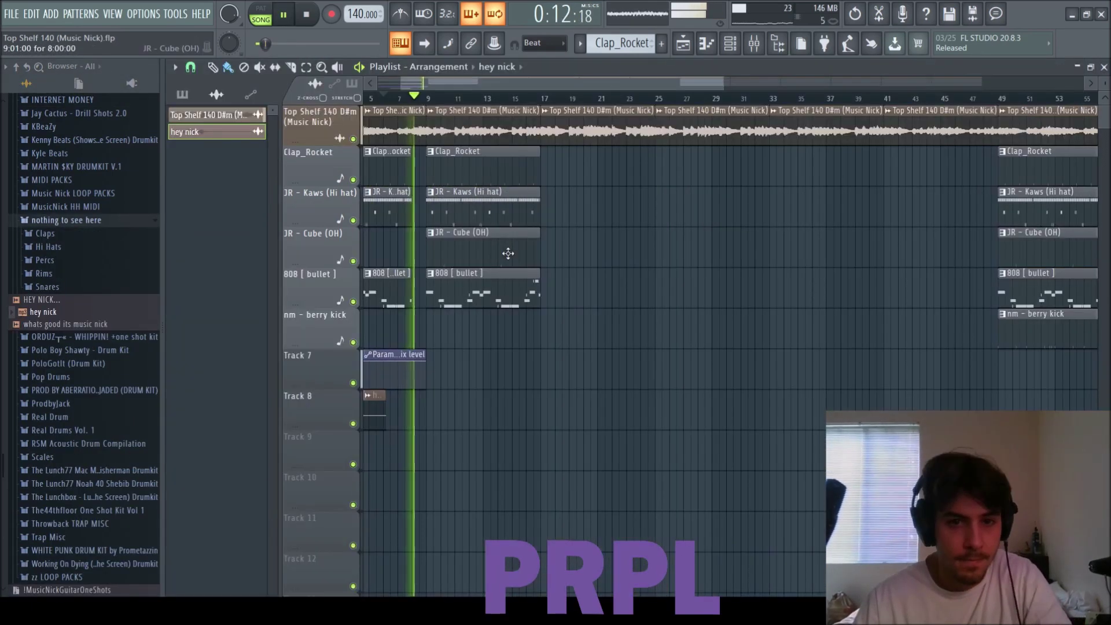
pyautogui.scroll(-2, 618, 285)
pyautogui.scroll(-2, 618, 284)
pyautogui.moveTo(784, 343); pyautogui.dragTo(536, 342)
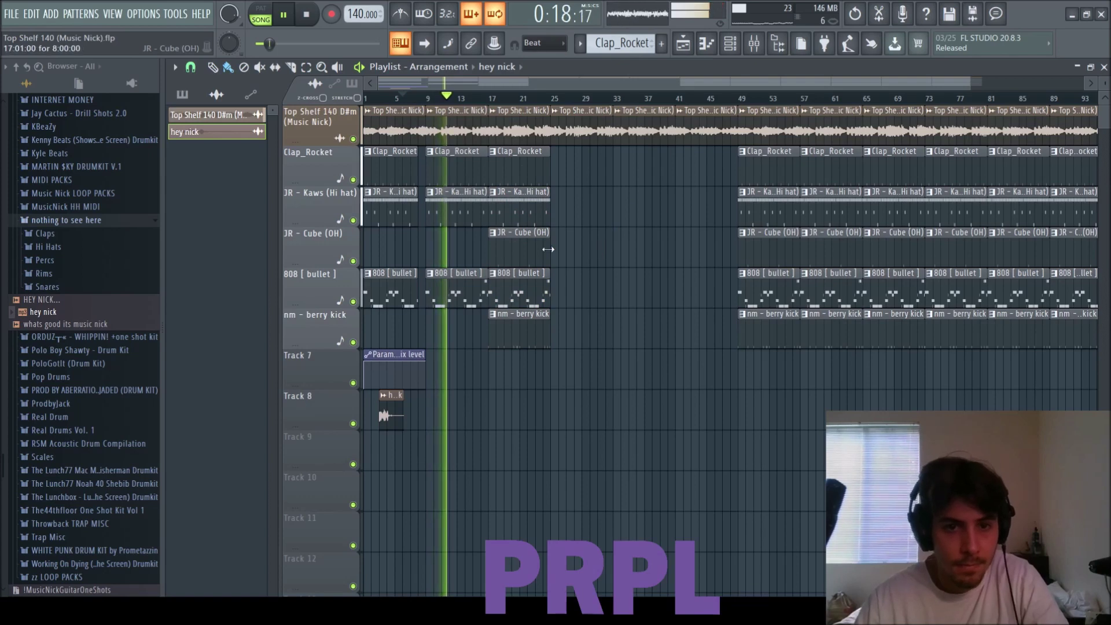
# - Make the hi-hat clip at bar 9 a unique pattern, JR - Kaws (Hi hat) #2, and delete all its roll notes below C5
pyautogui.doubleClick(463, 216)
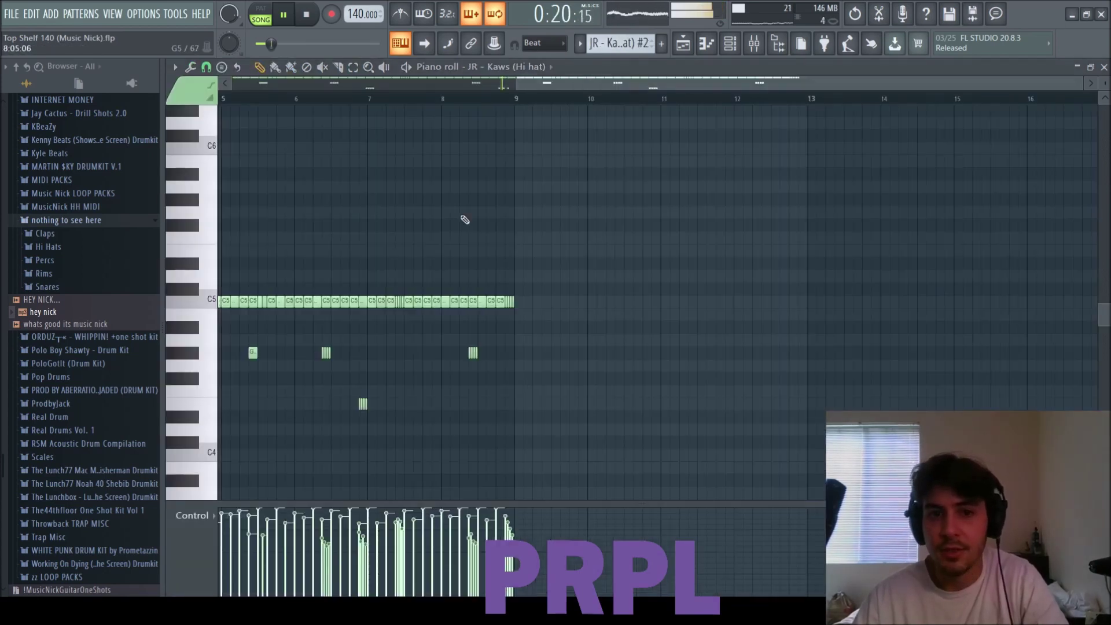
pyautogui.scroll(-5, 579, 289)
pyautogui.moveTo(861, 367); pyautogui.dragTo(225, 180)
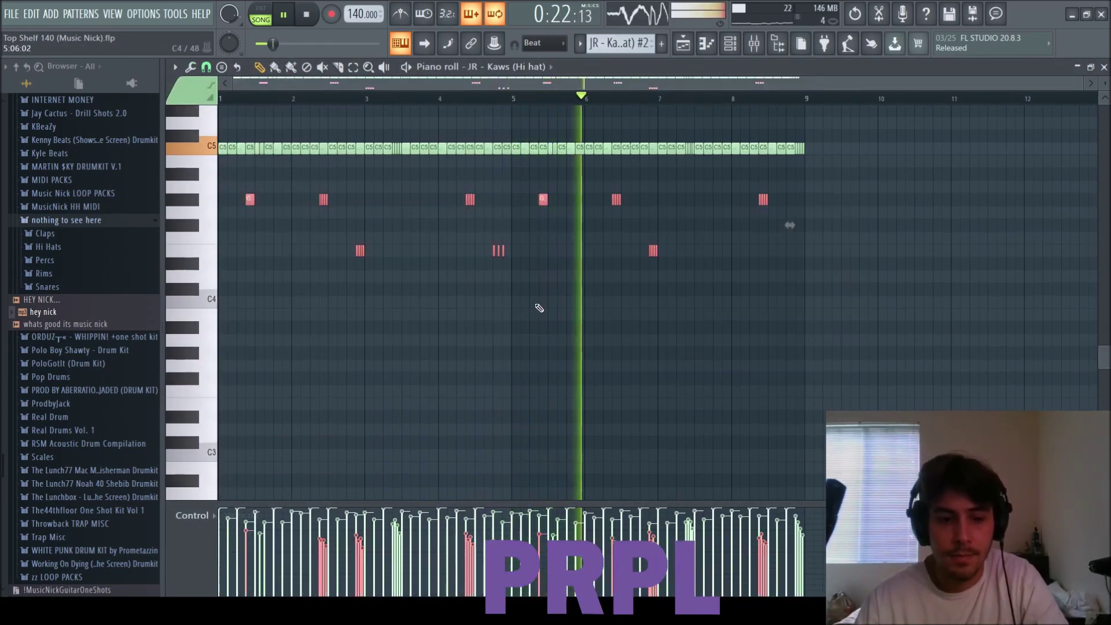
pyautogui.press('Delete')
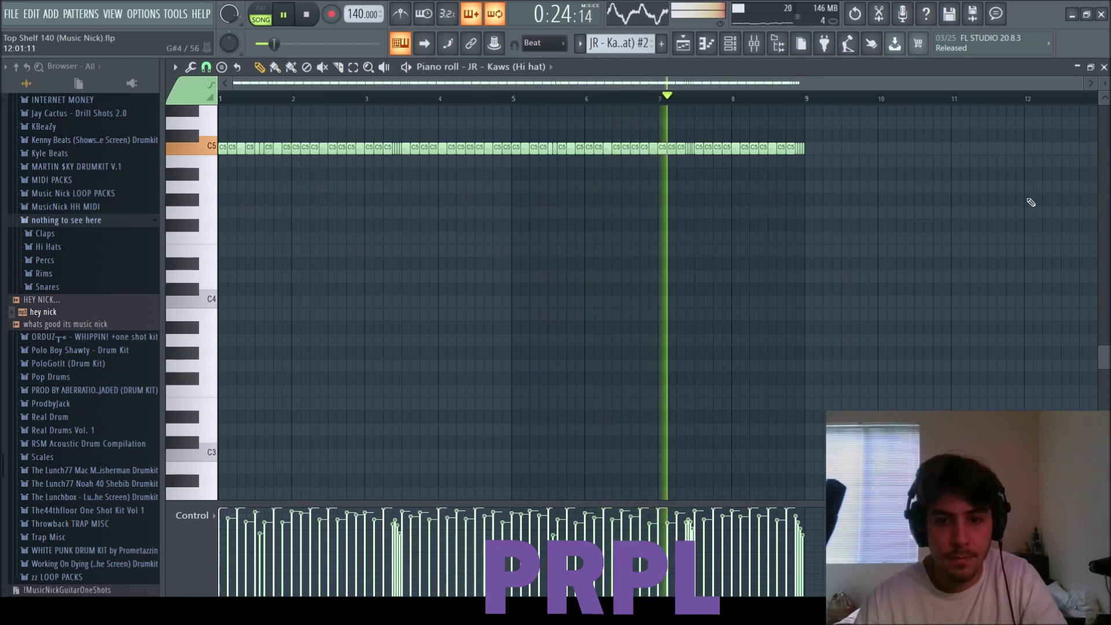
pyautogui.press('F7')
pyautogui.press('F6')
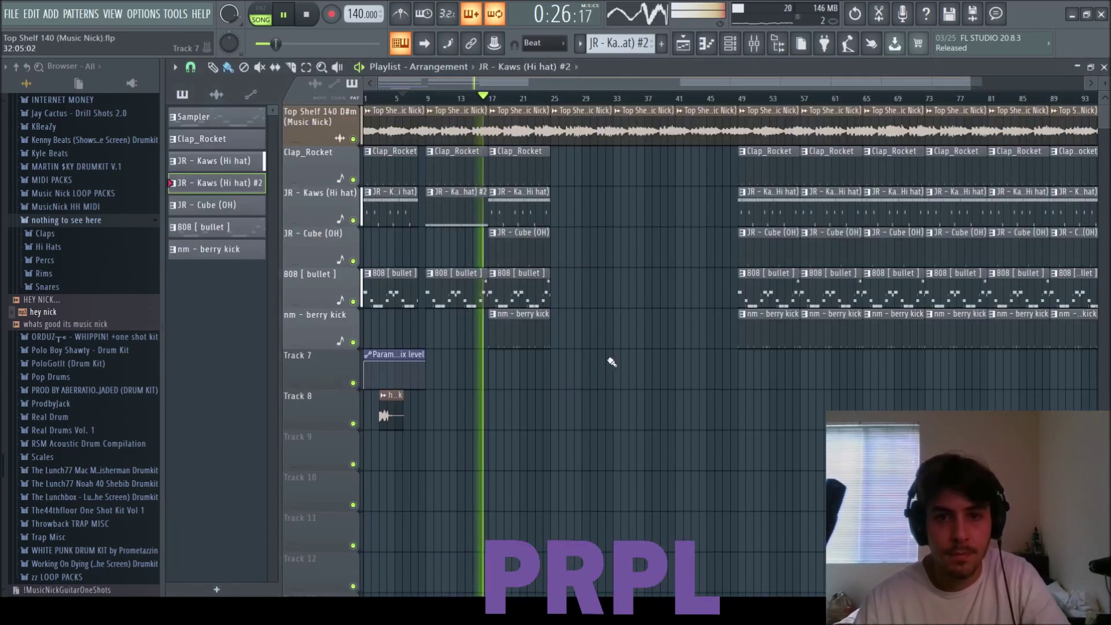
# - Lower the hey nick tag's mixer level and set the JR - Kaws hi-hat level to about 60%
pyautogui.press('F6')
pyautogui.press('F9')
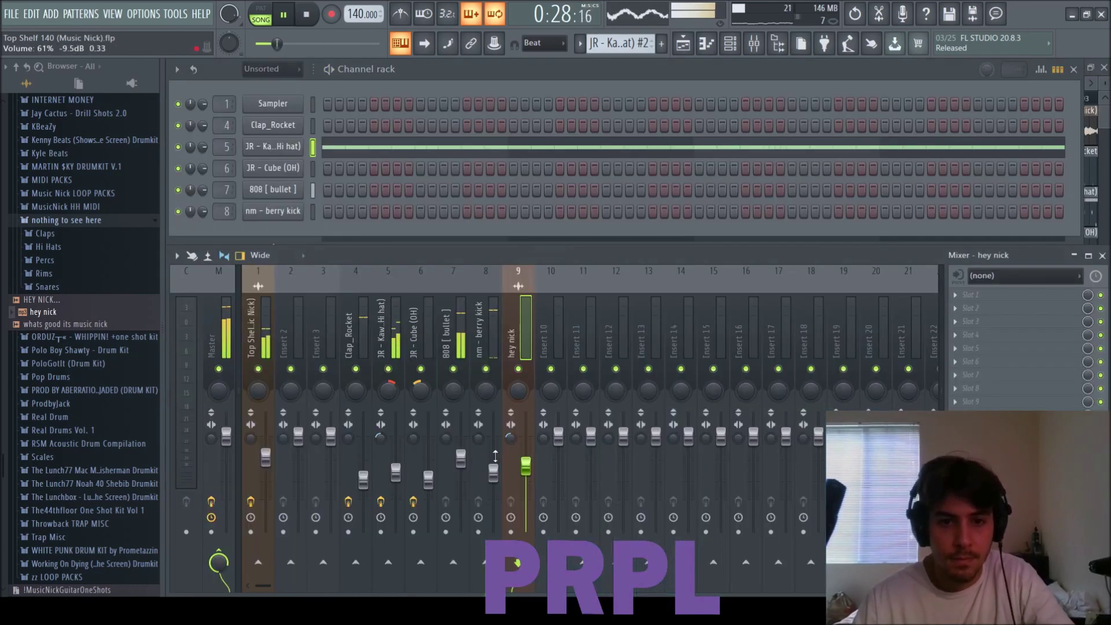
pyautogui.click(395, 474)
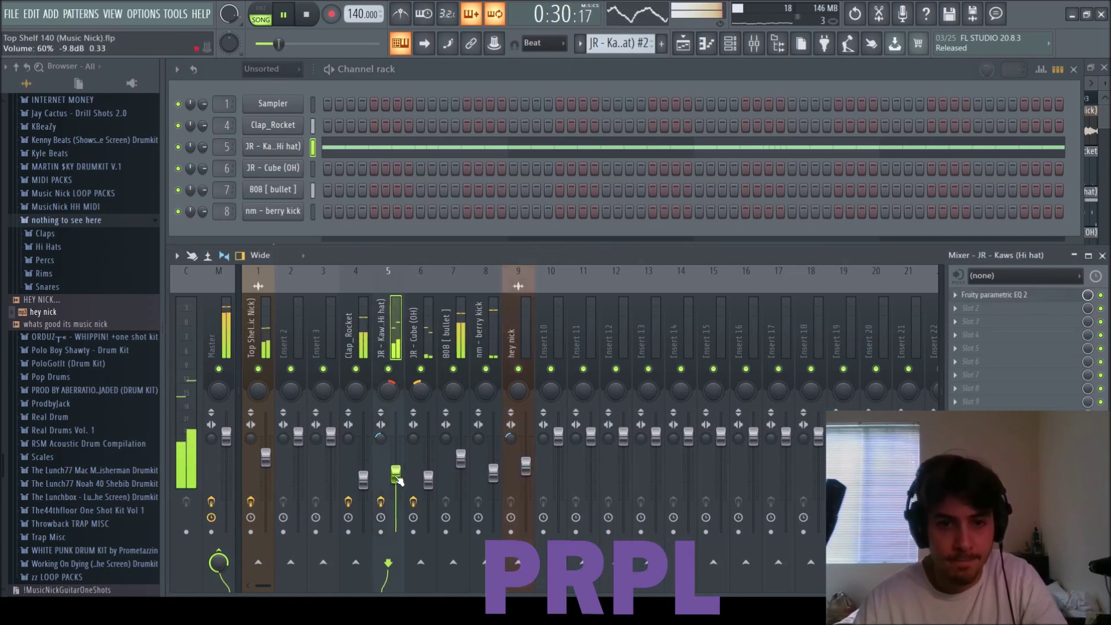
# - Check the mixer levels of the JR - Cube open hat, the nm - berry kick and the Master track during playback
pyautogui.click(428, 478)
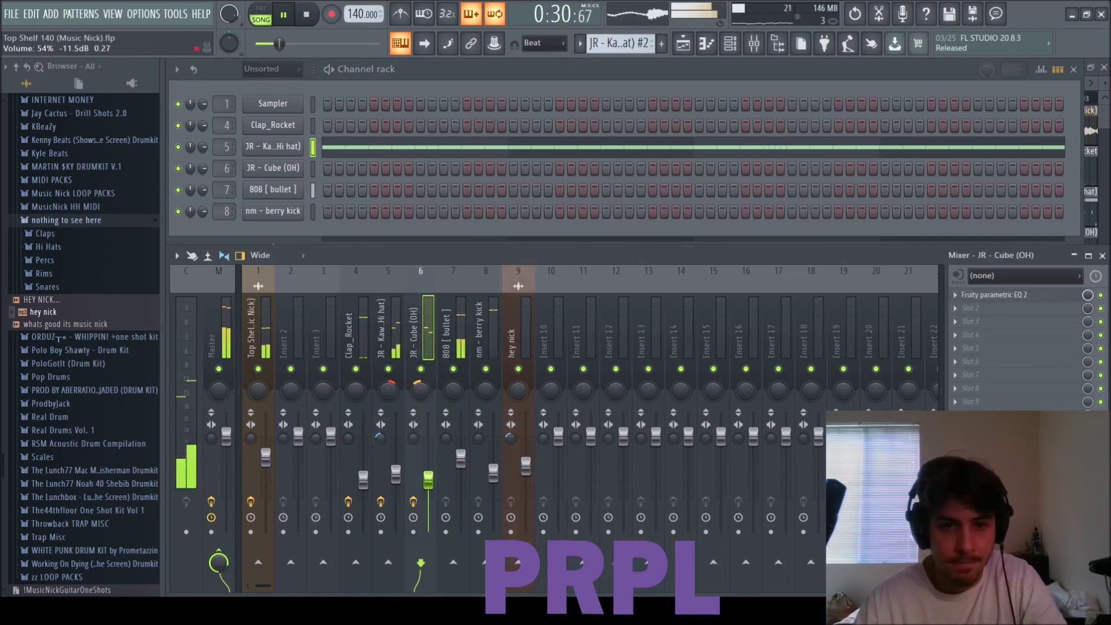
pyautogui.click(493, 472)
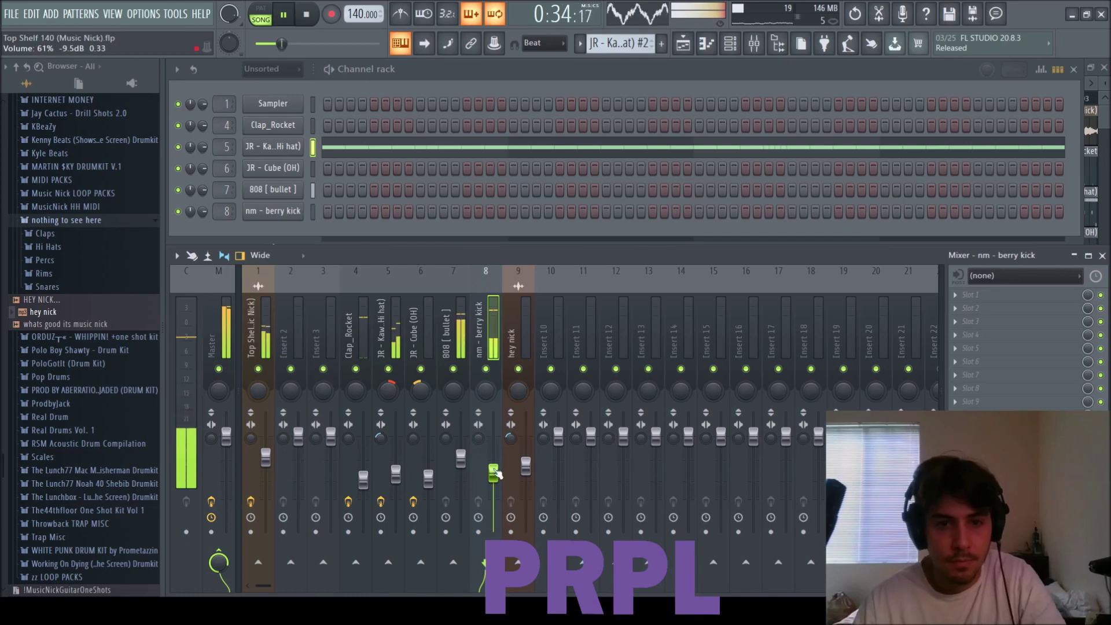
pyautogui.click(228, 347)
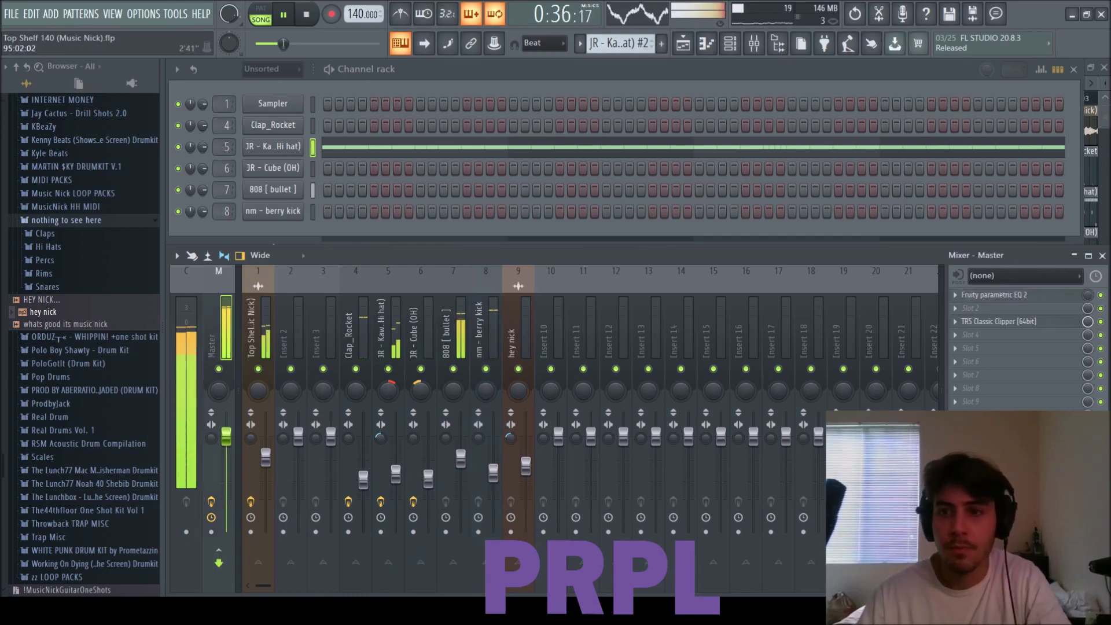
# - Copy the clap, JR - Kaws (Hi hat) #2 and 808 clips from bar 9 into the gap before bar 33, trimming their starts to leave a break after bar 25
pyautogui.press('F5')
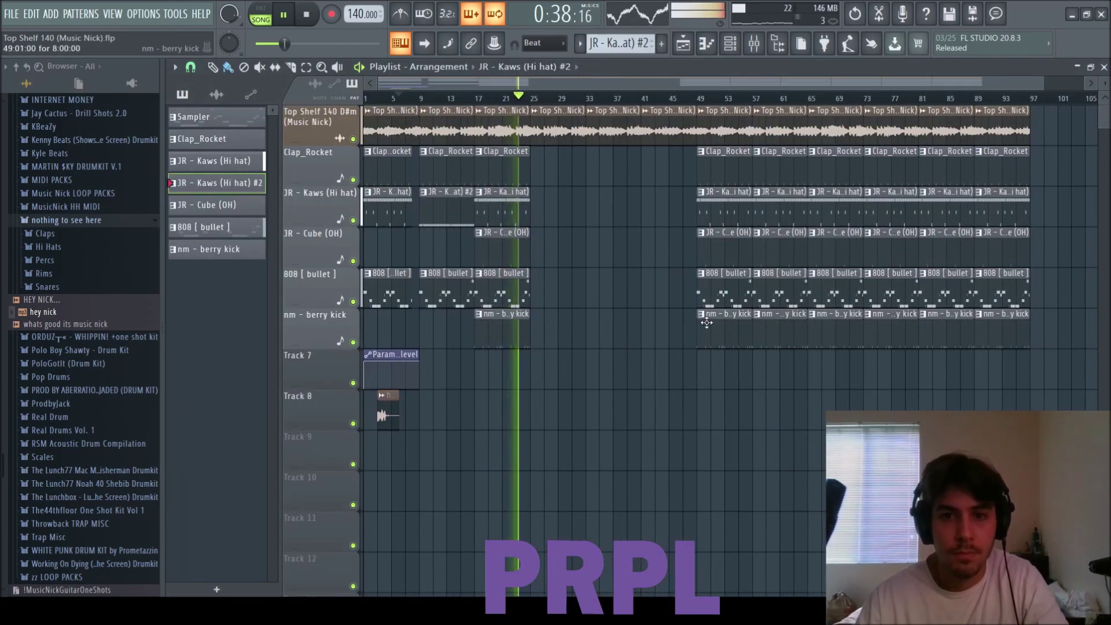
pyautogui.moveTo(462, 331); pyautogui.dragTo(544, 182)
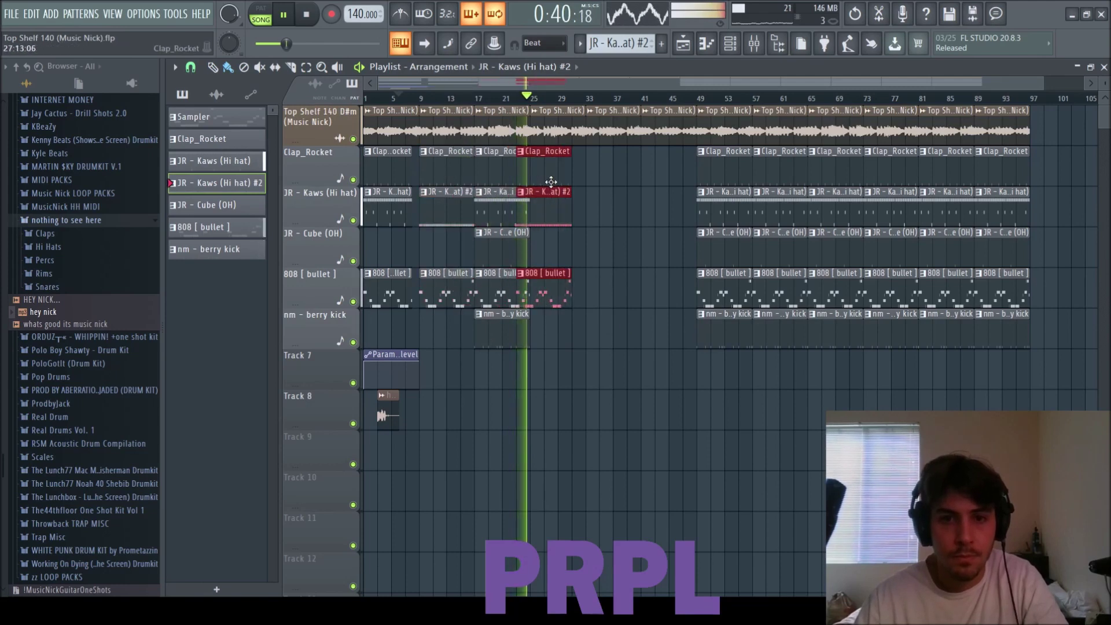
pyautogui.keyDown('ctrl'); pyautogui.scroll(3, 549, 184); pyautogui.keyUp('ctrl')
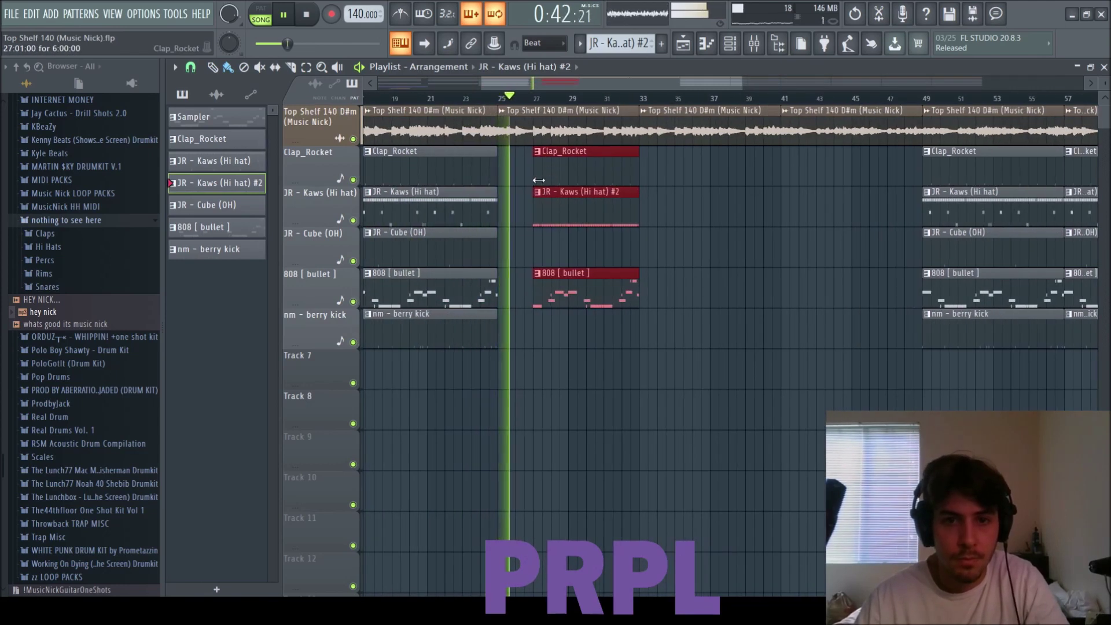
pyautogui.keyDown('ctrl'); pyautogui.scroll(-3, 535, 191); pyautogui.keyUp('ctrl')
# - Copy the full bar 17 drum and 808 clip group to bars 33 and 41, and delete all clips from bar 49 onward, including the melody
pyautogui.moveTo(524, 341); pyautogui.dragTo(470, 148)
pyautogui.moveTo(494, 199); pyautogui.dragTo(642, 177)
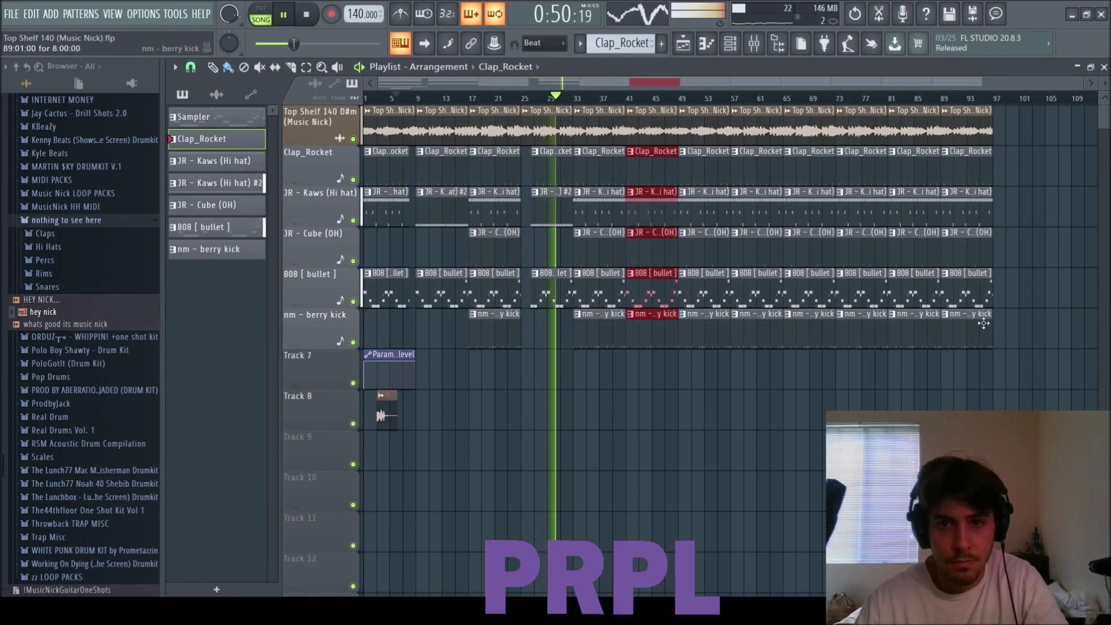
pyautogui.press('Delete')
# - Shorten the drum and 808 clips starting at bar 41 so they end one bar early, at bar 48
pyautogui.scroll(3, 654, 221)
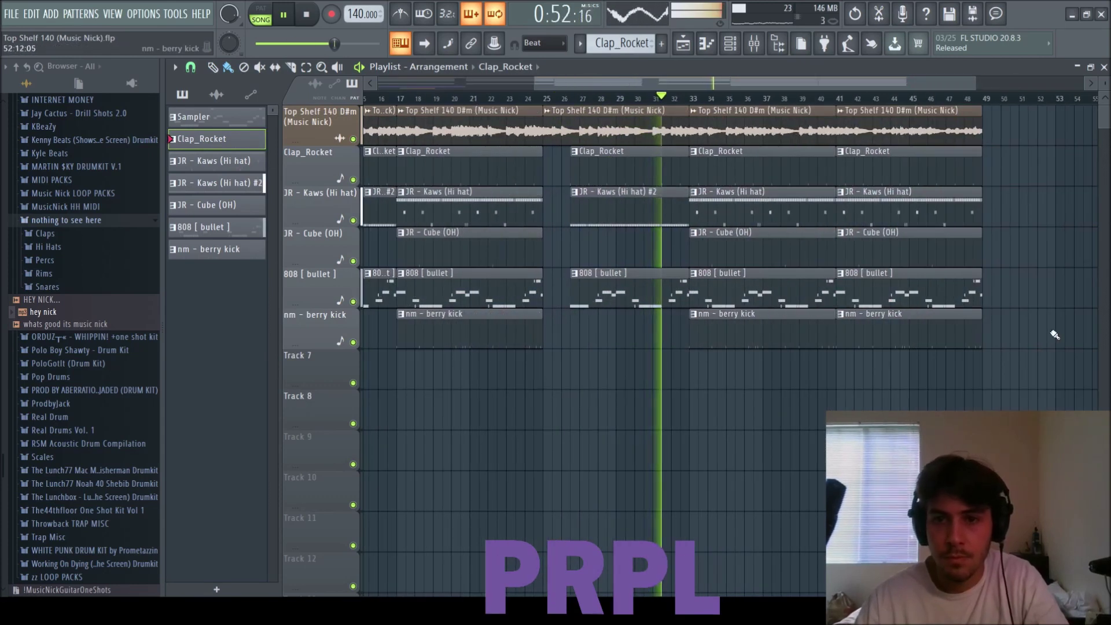
pyautogui.moveTo(1004, 182); pyautogui.dragTo(965, 181)
pyautogui.scroll(-2, 492, 423)
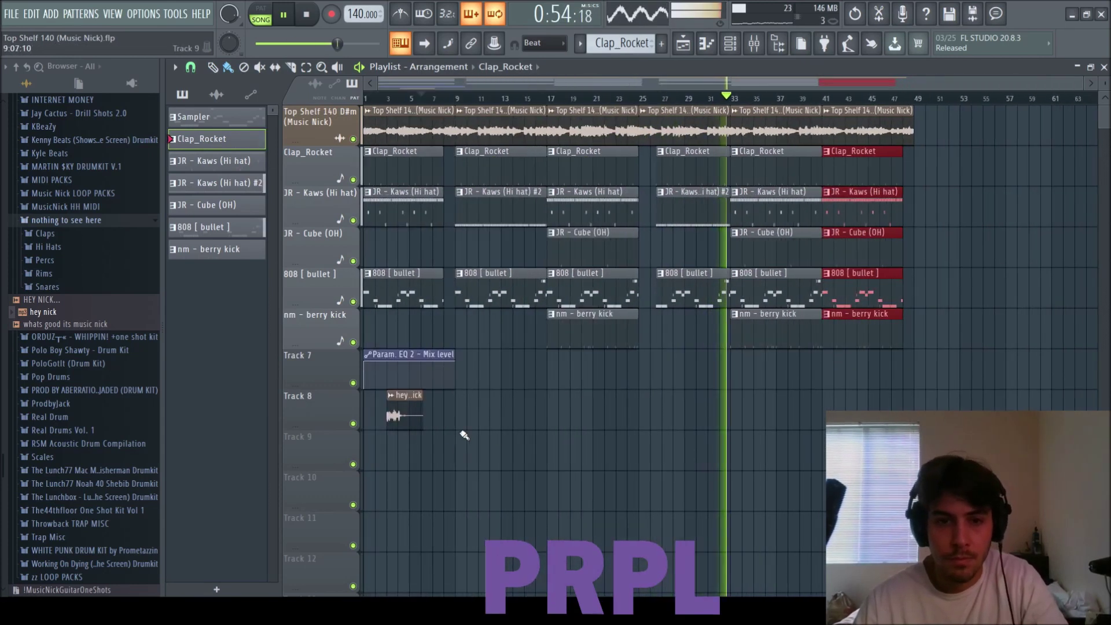
# - Add a unique copy of the Param. EQ 2 - Mix level automation clip on Track 7, trimmed to bars 45 to 48
pyautogui.click(411, 370)
pyautogui.moveTo(813, 354); pyautogui.dragTo(825, 354)
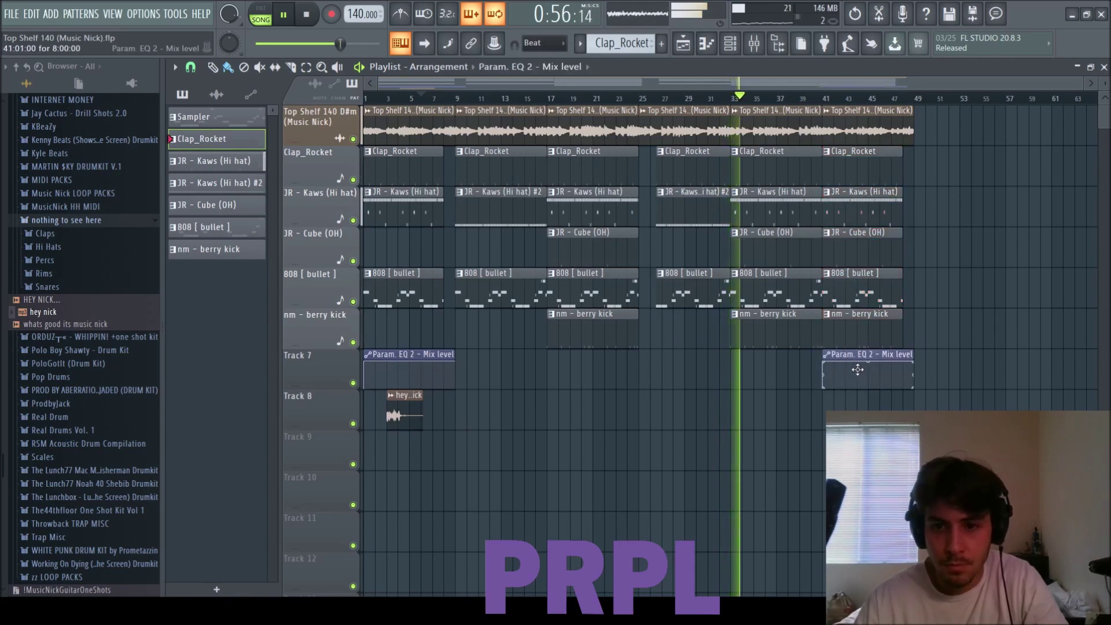
pyautogui.click(827, 355)
pyautogui.click(860, 399)
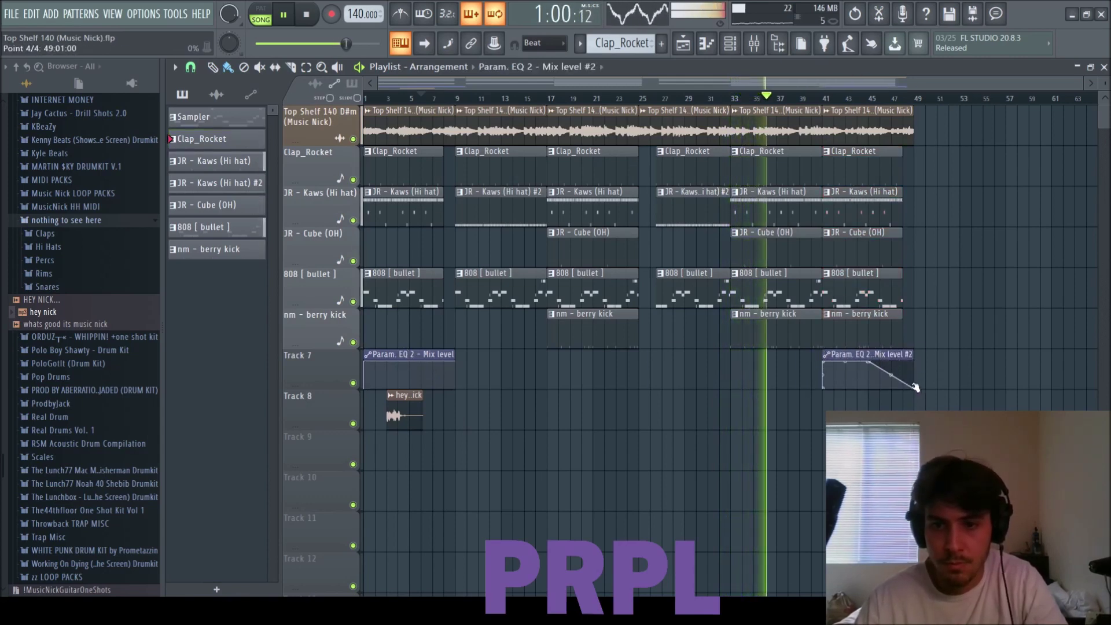
pyautogui.moveTo(916, 388); pyautogui.dragTo(877, 407)
pyautogui.moveTo(838, 359); pyautogui.dragTo(887, 361)
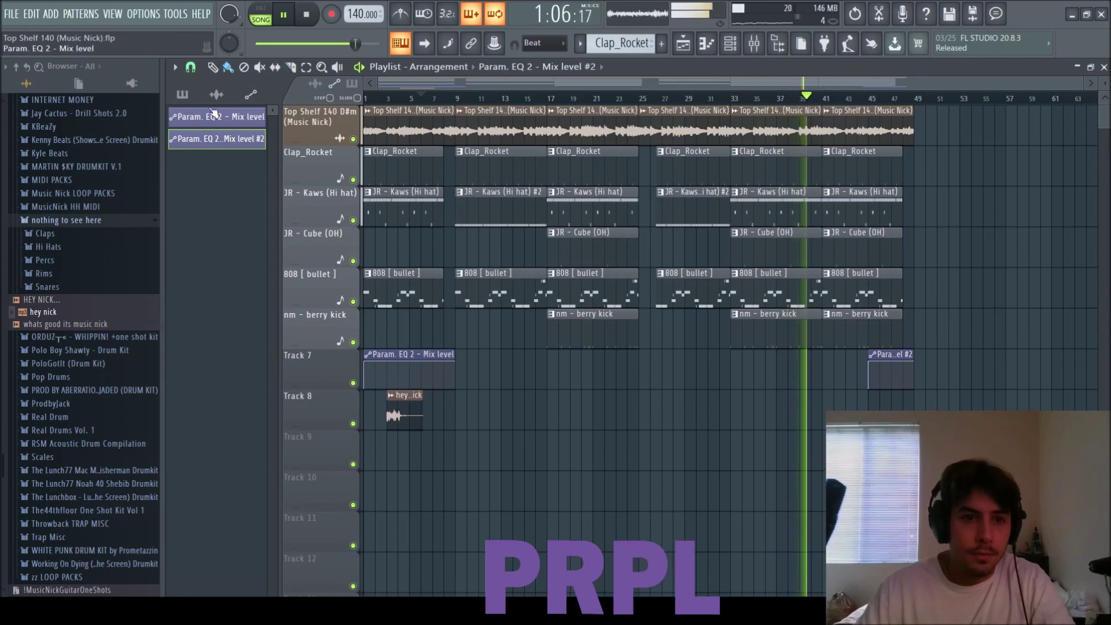
# - Save the project and duplicate the arrangement of bars 9 to 48 into bars 49 to 88
pyautogui.click(76, 223)
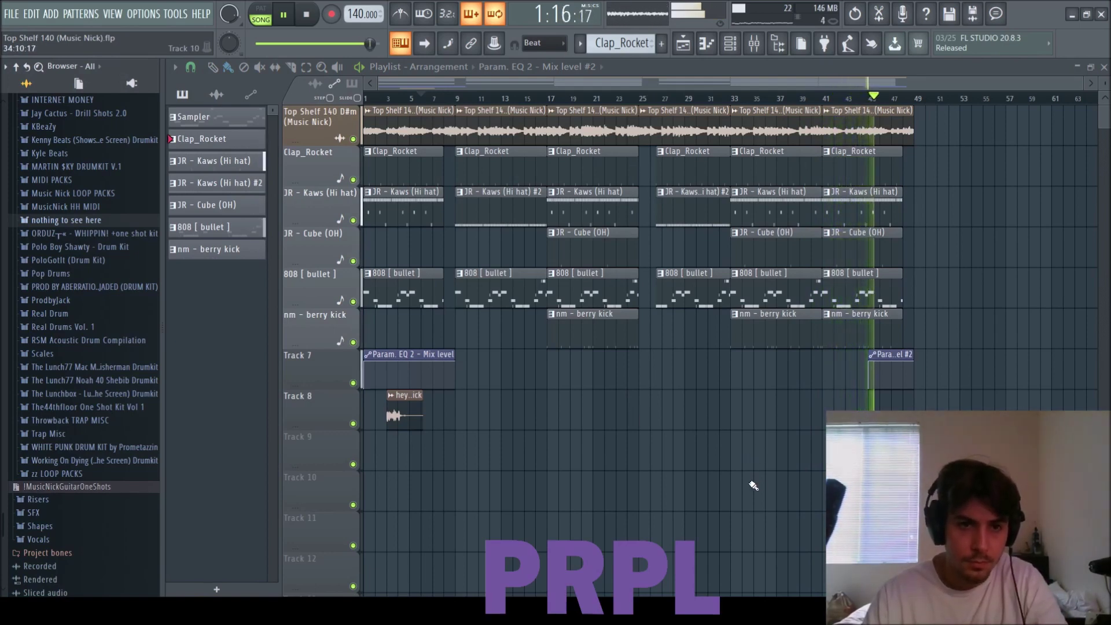
pyautogui.hotkey('ctrl', 's')
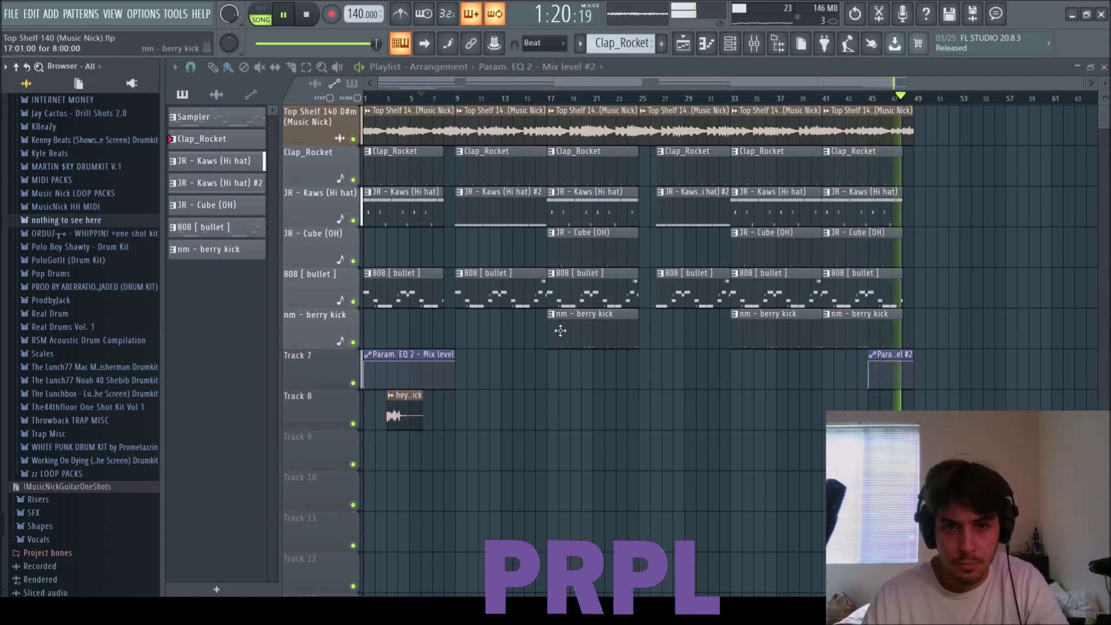
pyautogui.hotkey('ctrl', 'a')
pyautogui.hotkey('ctrl', 'b')
pyautogui.scroll(-3, 770, 422)
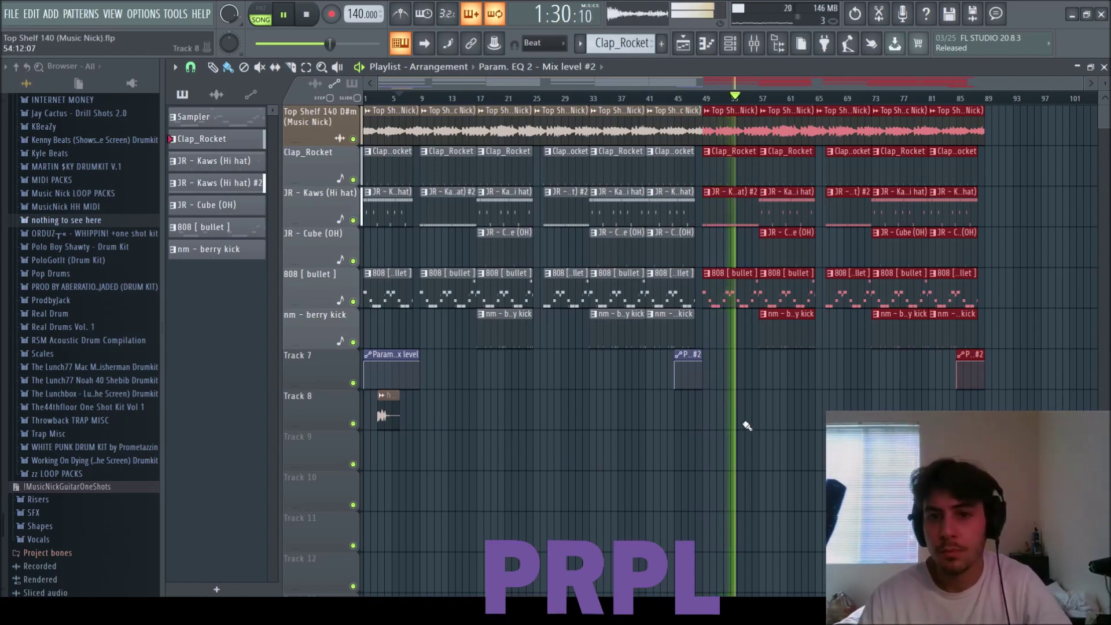
# - Audition the song from bar 45, and play the complete arrangement from the beginning
pyautogui.click(675, 94)
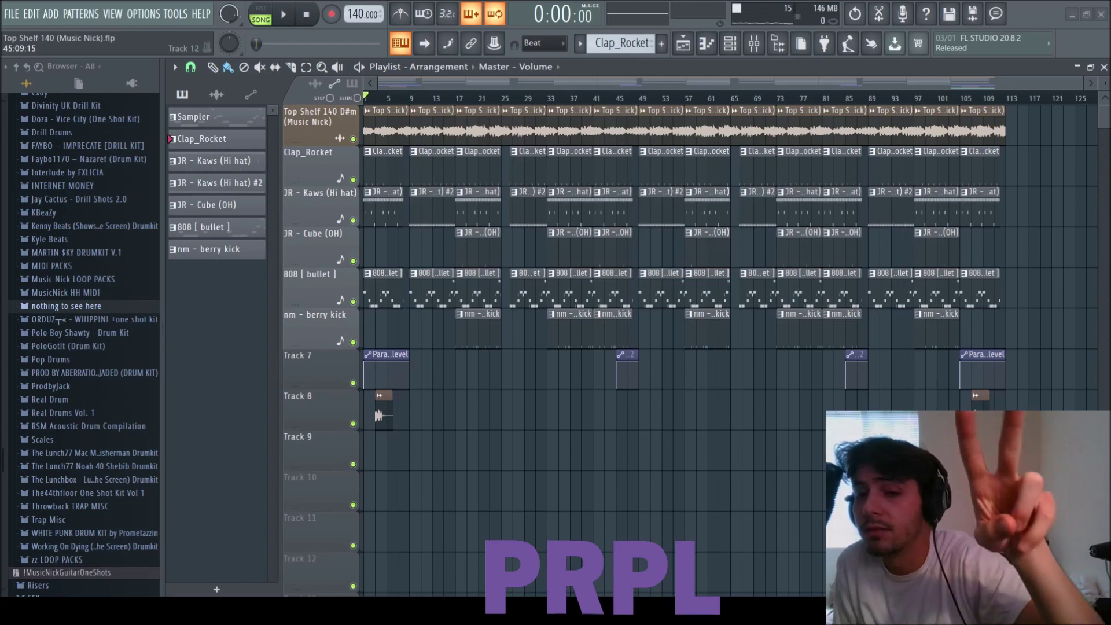
pyautogui.click(284, 15)
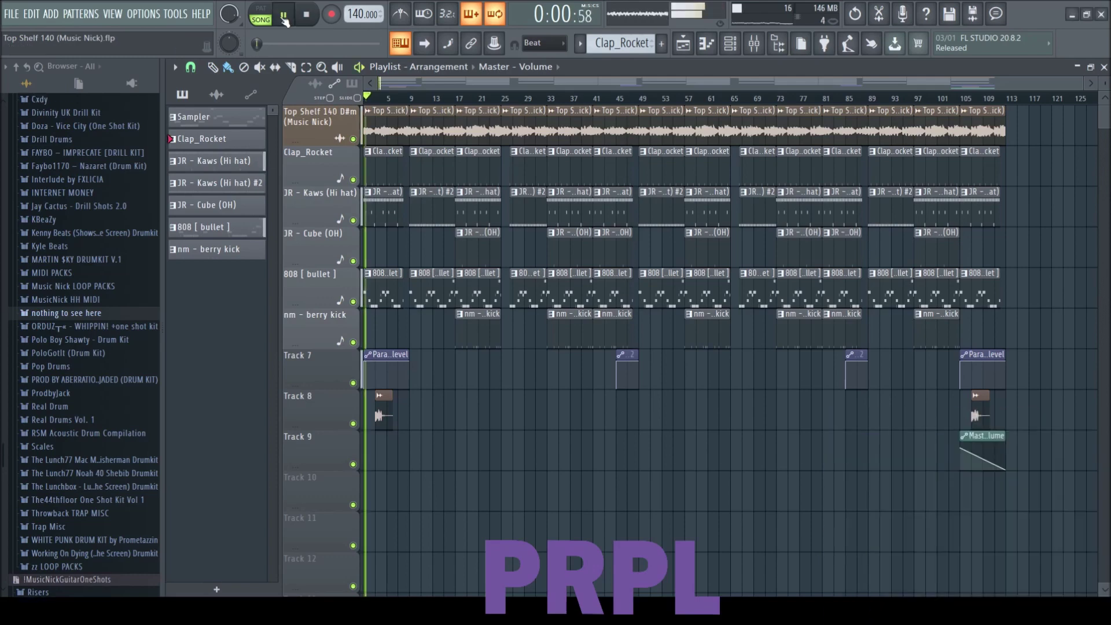